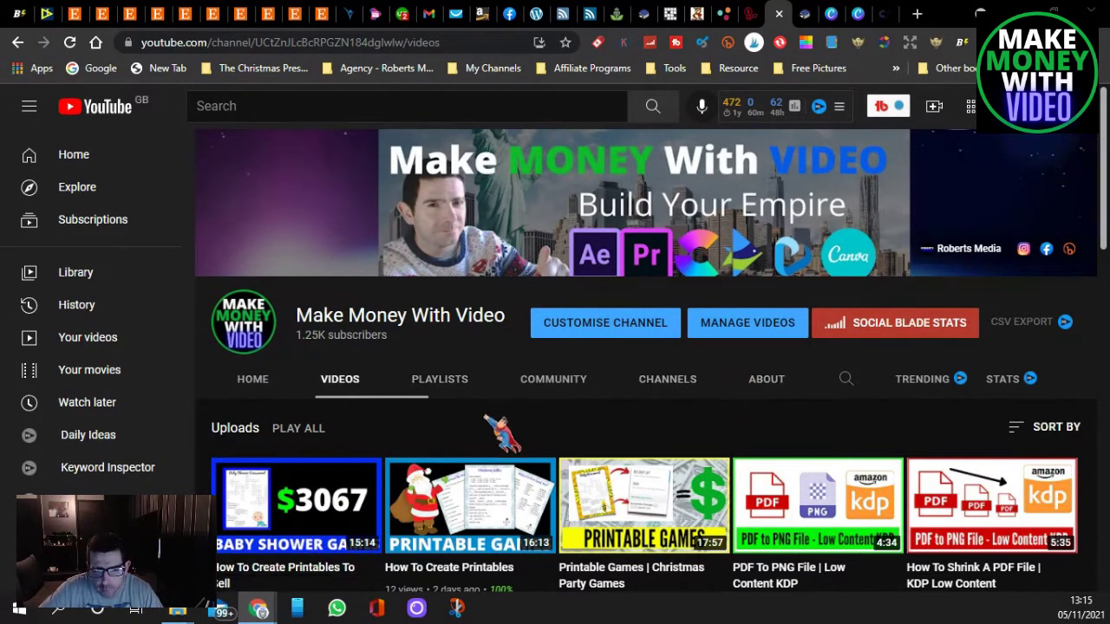
Look through the uploaded videos on the YouTube channel page.
scroll(501, 420, "down", 2)
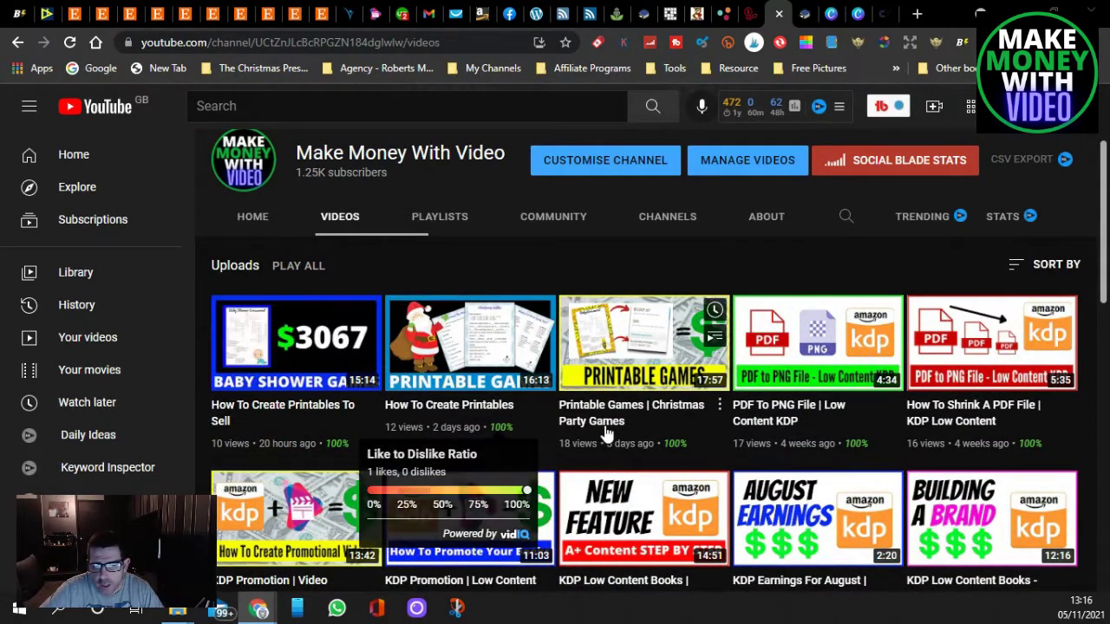
scroll(469, 429, "down", 2)
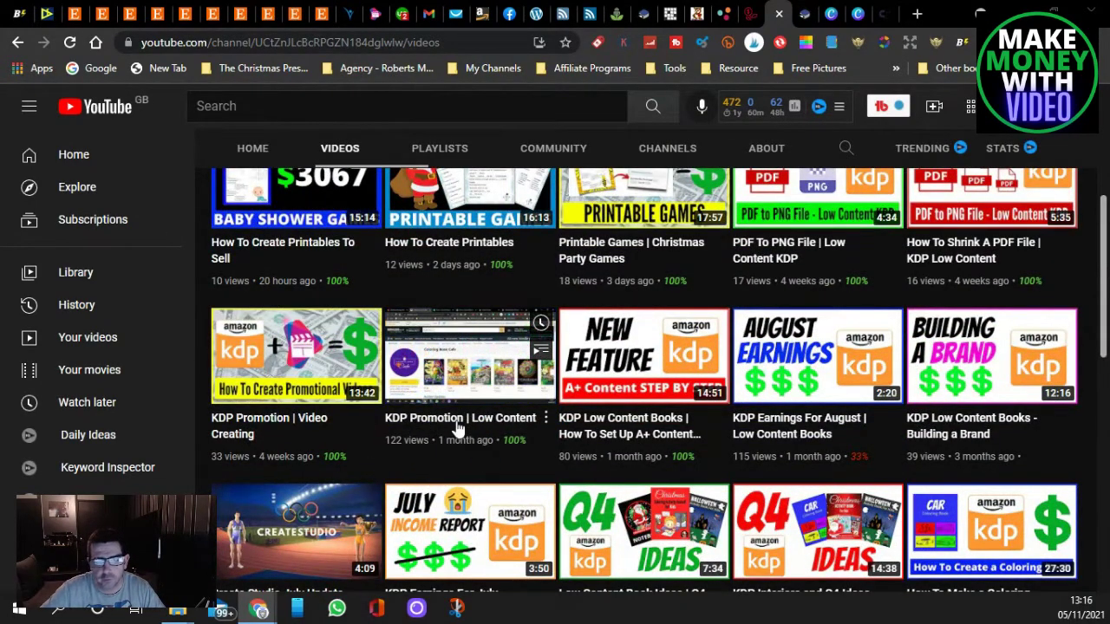
scroll(444, 434, "up", 4)
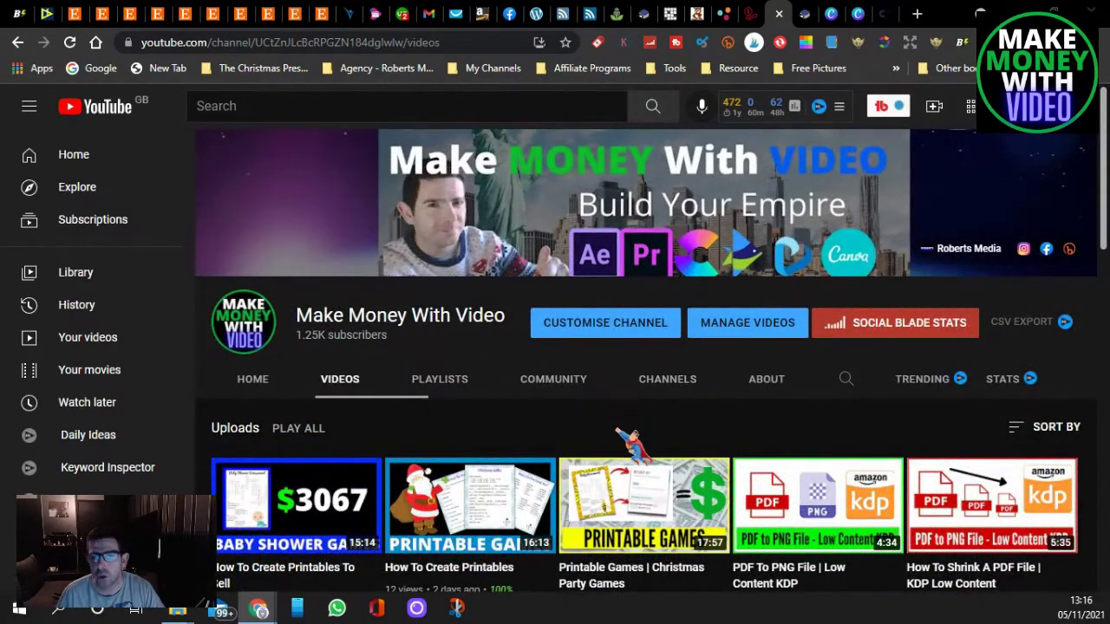
Switch to the Crispy Prints site and open its Shower Bundle generator.
left_click(805, 14)
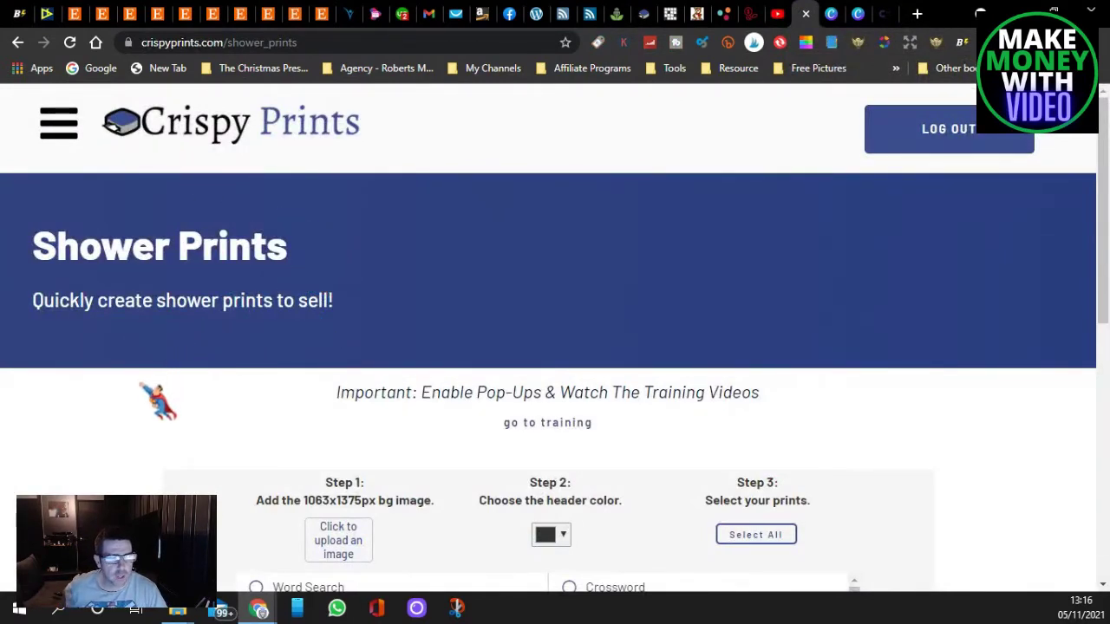
scroll(154, 390, "down", 2)
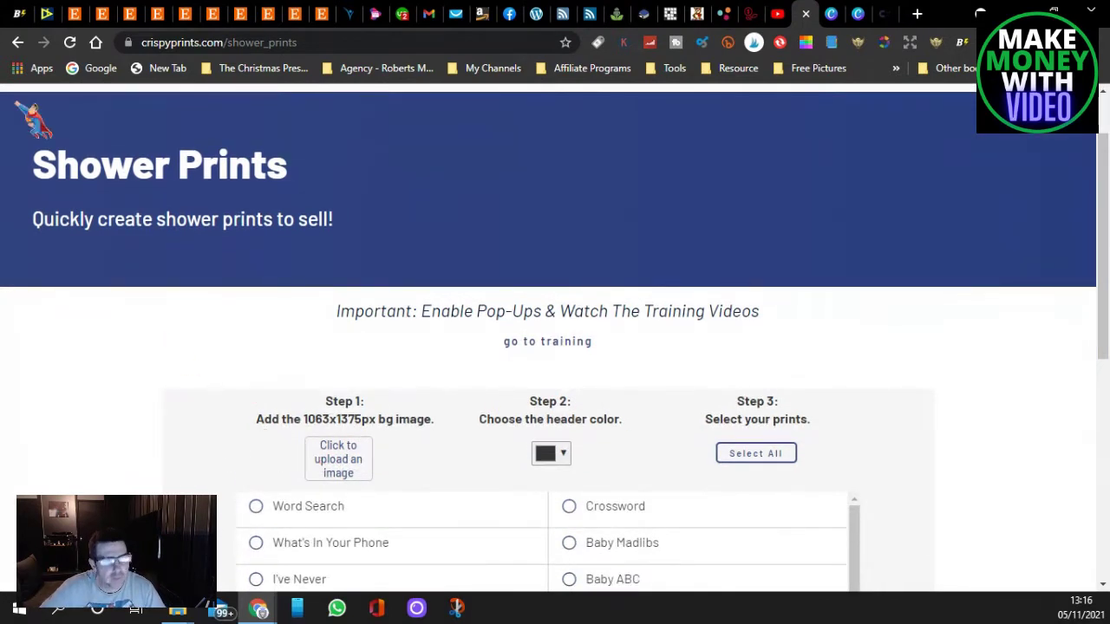
scroll(32, 119, "up", 2)
left_click(55, 124)
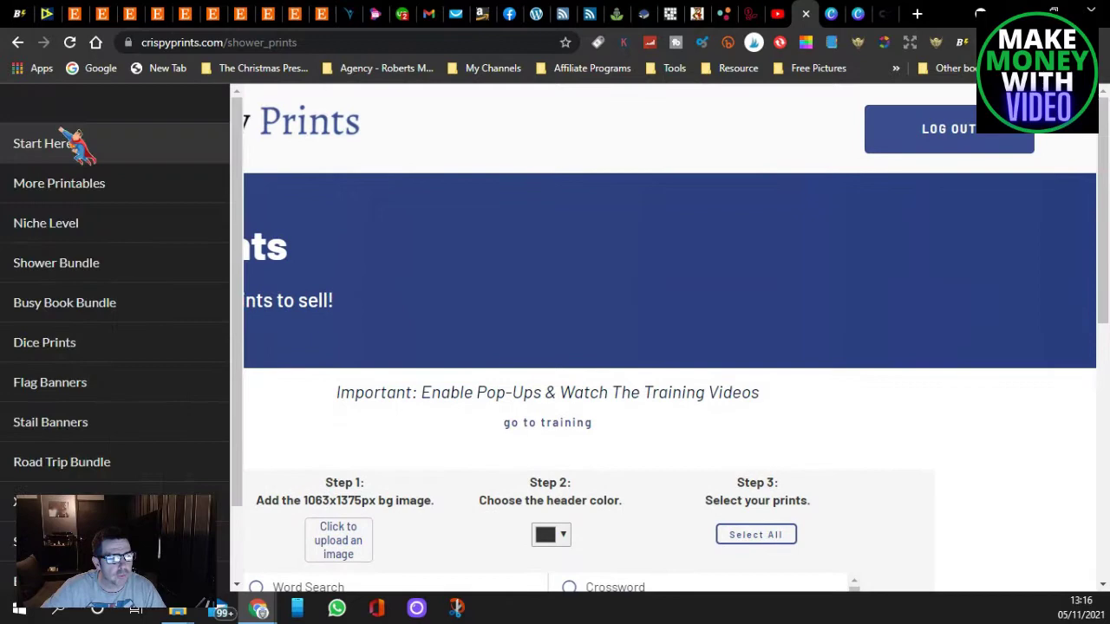
left_click(60, 267)
Review the shower print options, including the required background size and the template and answer key downloads.
scroll(153, 408, "down", 2)
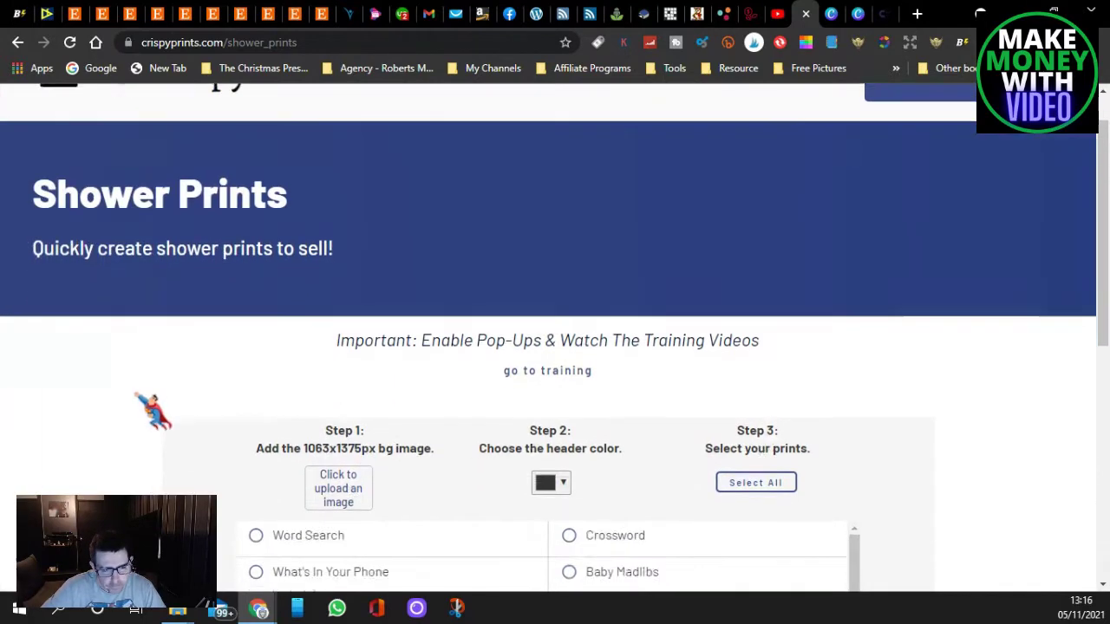
scroll(425, 390, "down", 2)
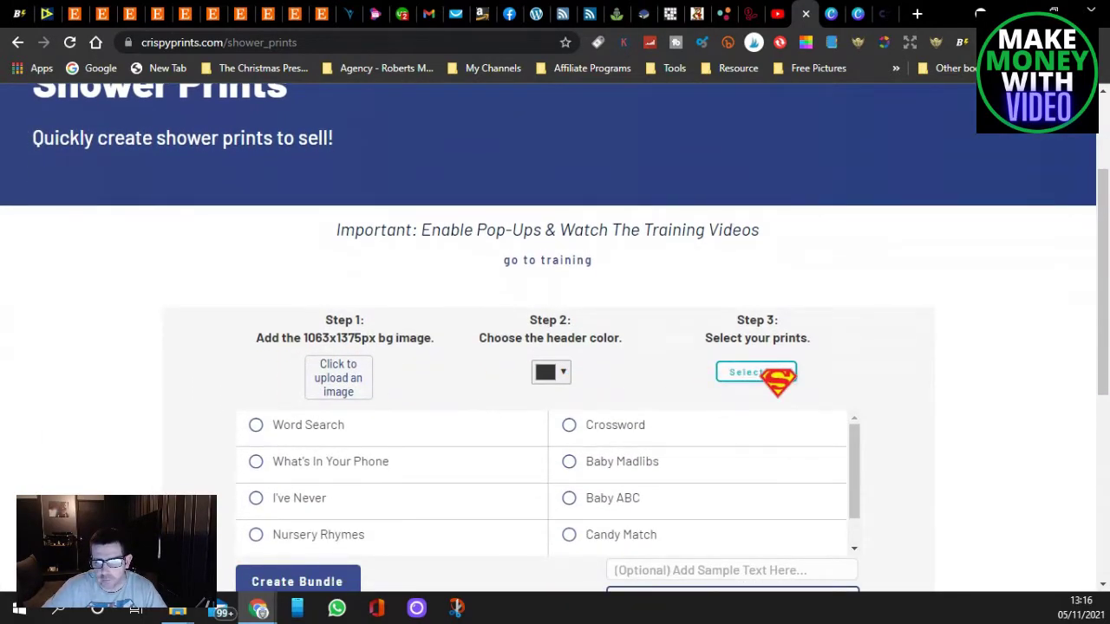
scroll(778, 382, "down", 6)
left_click(706, 352)
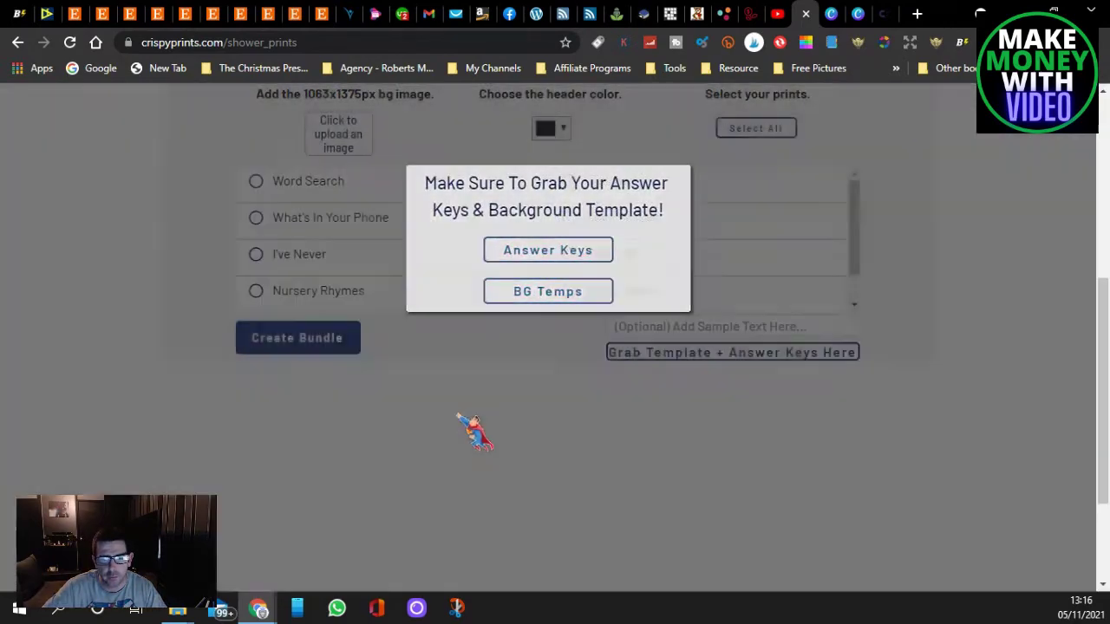
left_click(459, 416)
scroll(365, 381, "up", 6)
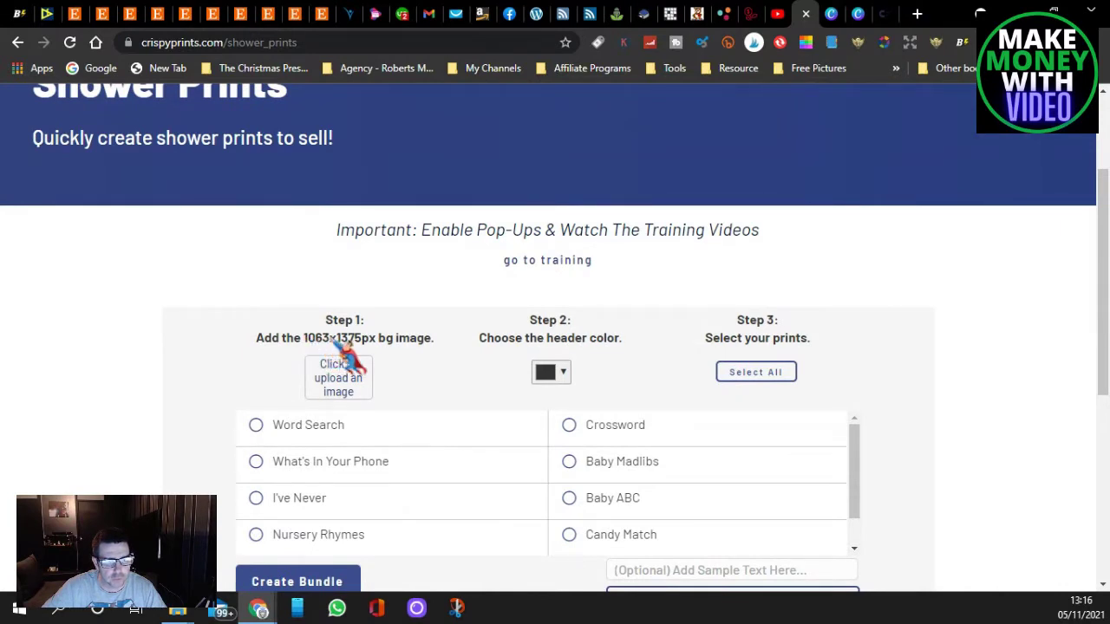
left_click(830, 15)
left_click(969, 111)
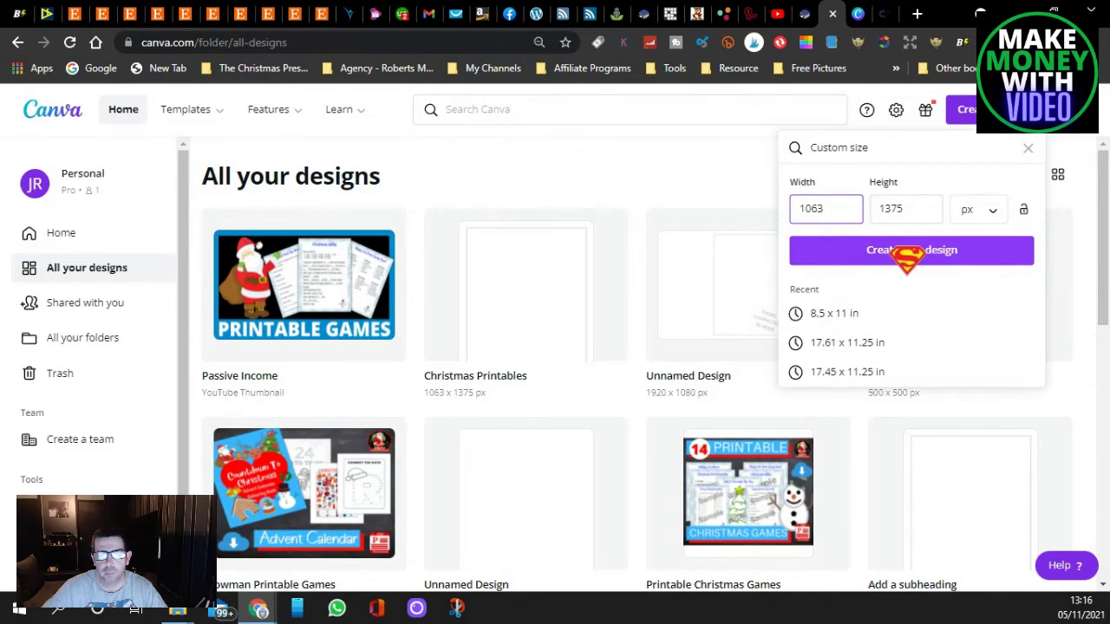
left_click(635, 173)
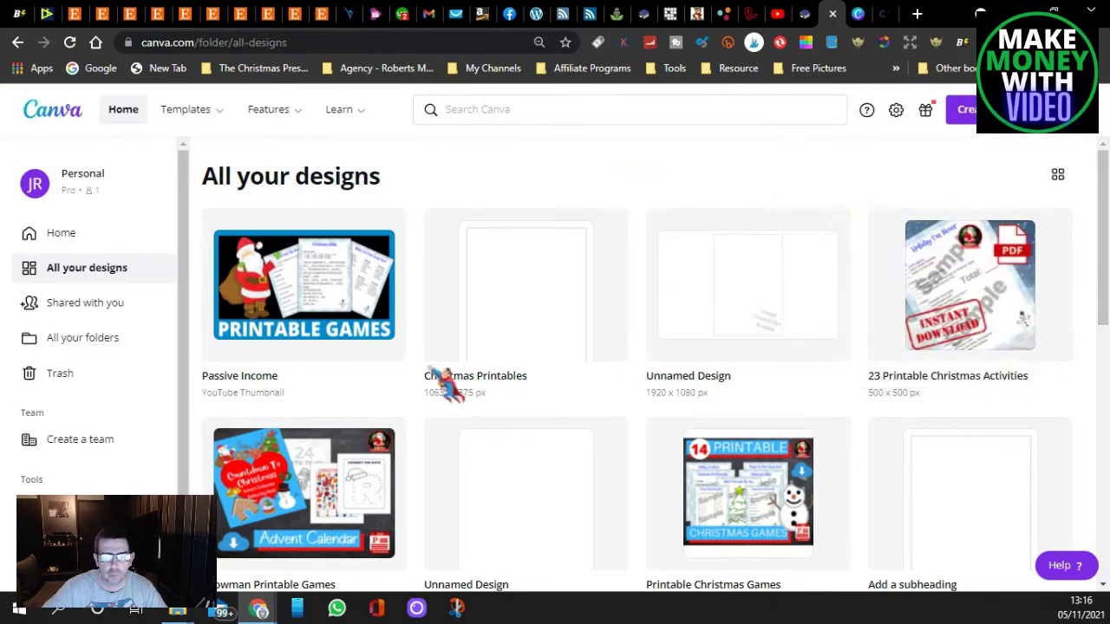
Switch to the Christmas Printables design in Canva and review its template page and blue-bordered baby page.
left_click(863, 15)
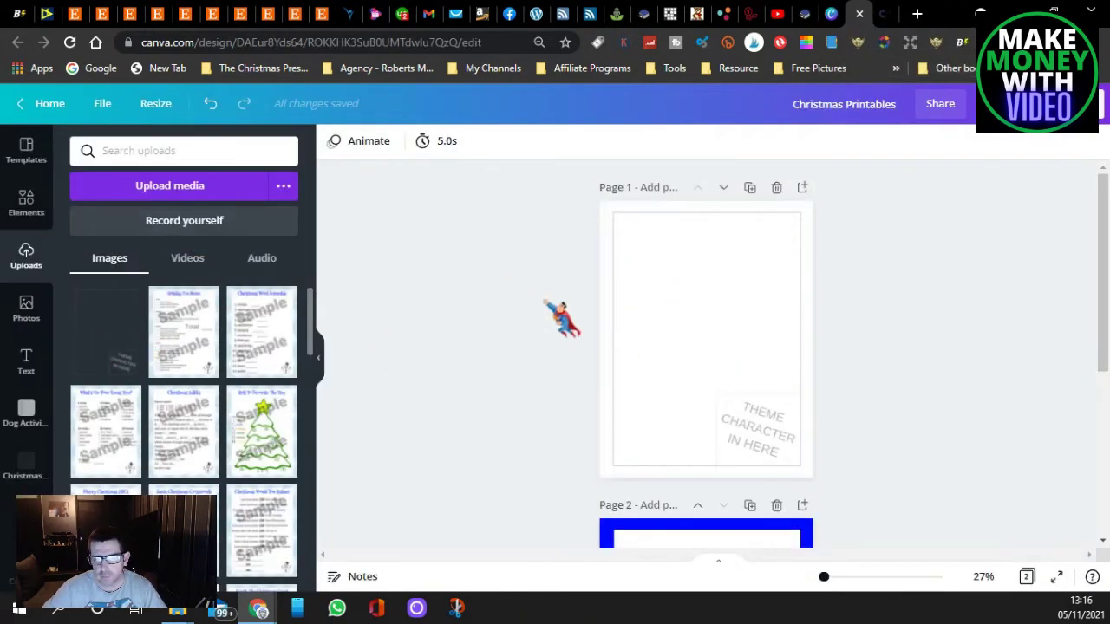
scroll(716, 353, "down", 3)
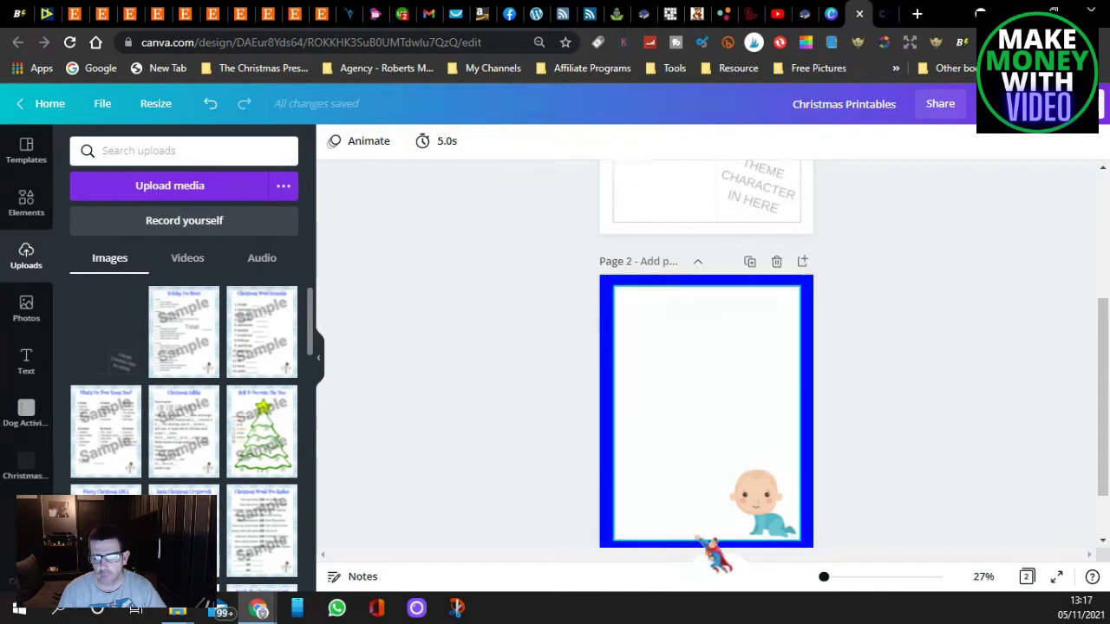
scroll(611, 356, "down", 1)
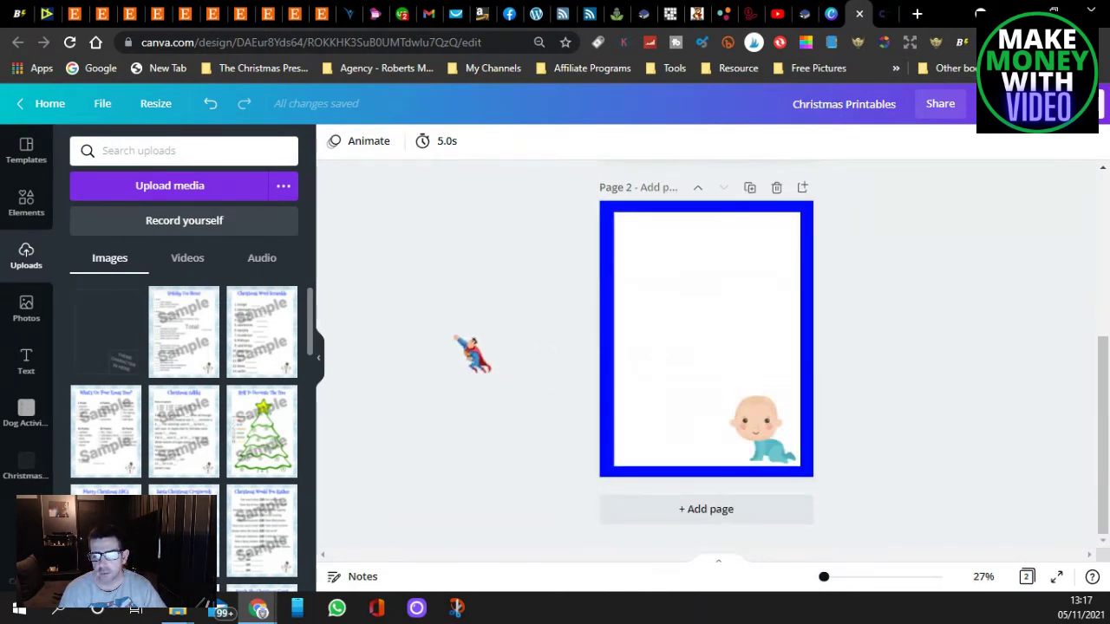
scroll(471, 353, "up", 1)
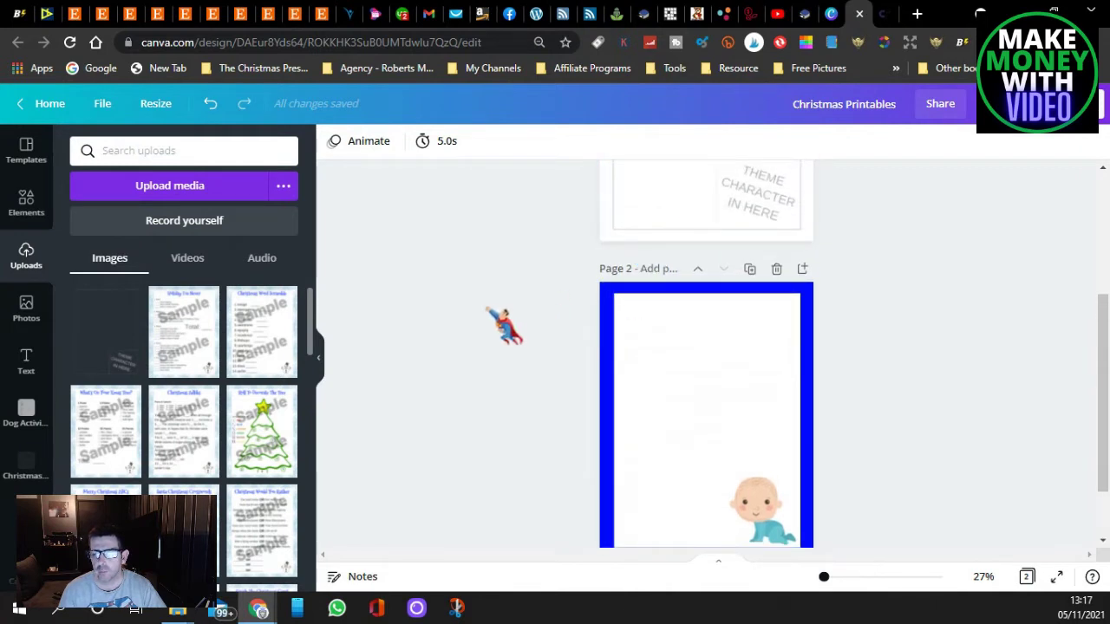
Duplicate the blue-bordered baby page nine times so the design has 11 pages.
left_click(750, 269)
left_click(750, 292)
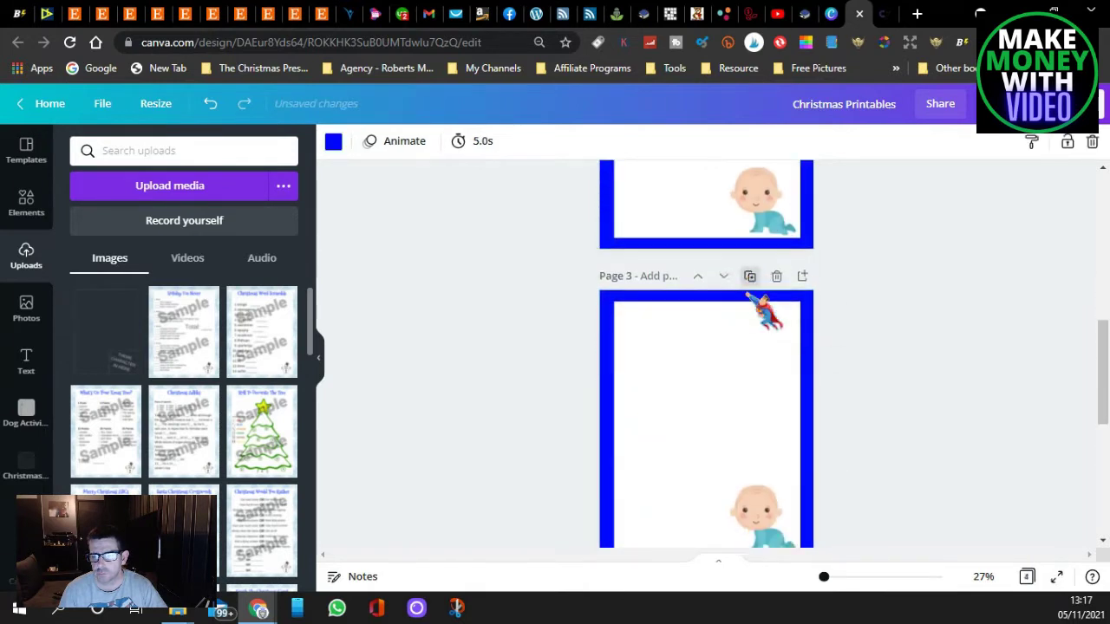
left_click(750, 317)
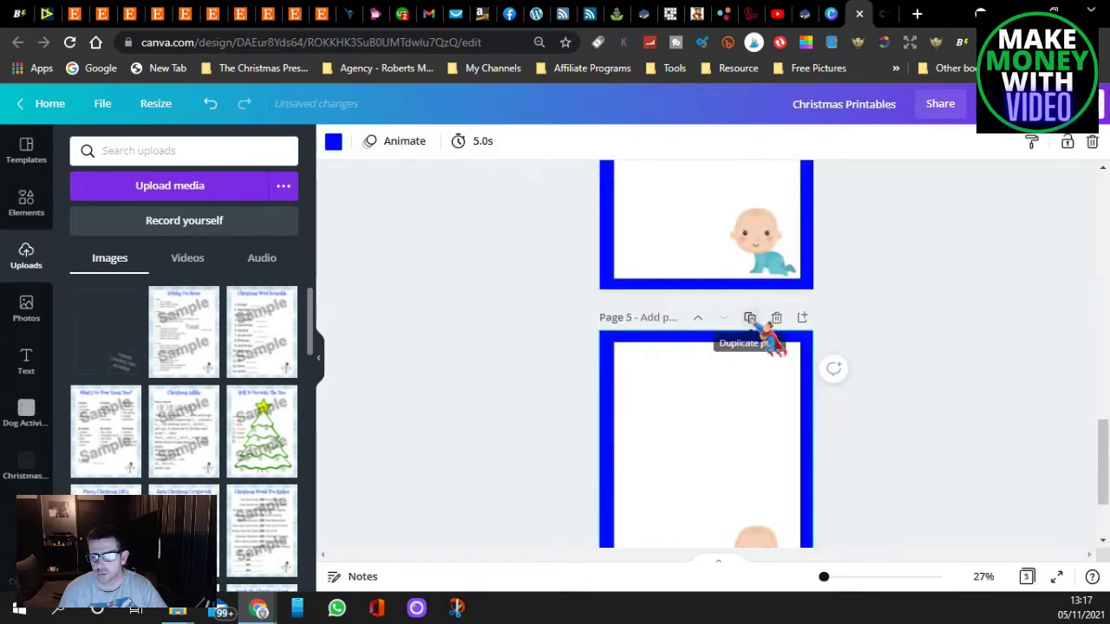
left_click(750, 317)
left_click(750, 318)
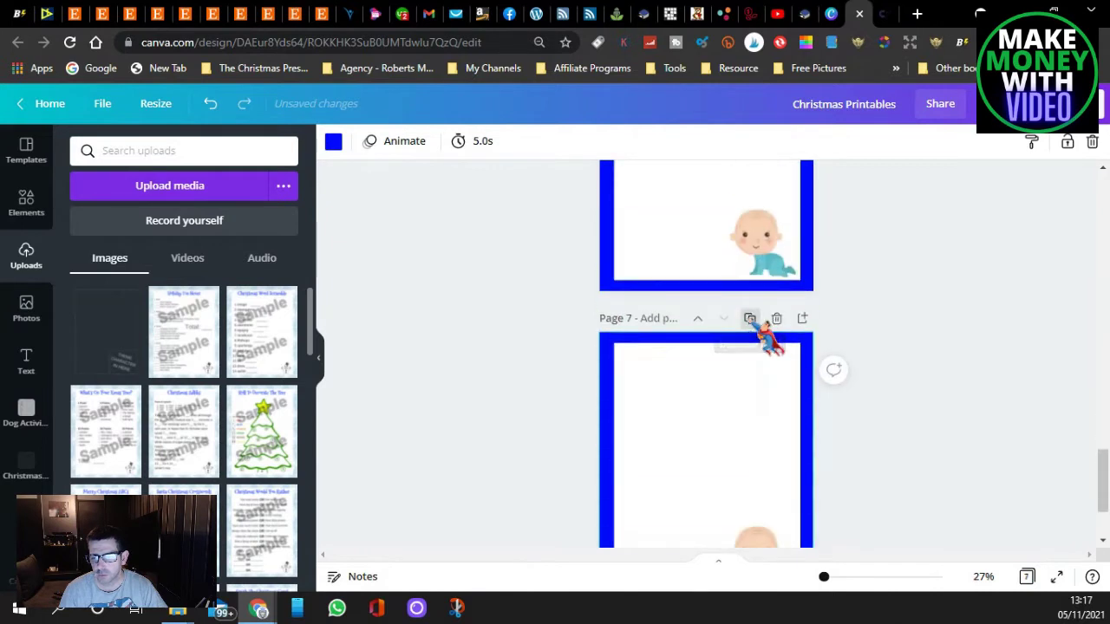
left_click(750, 318)
left_click(750, 318)
left_click(749, 319)
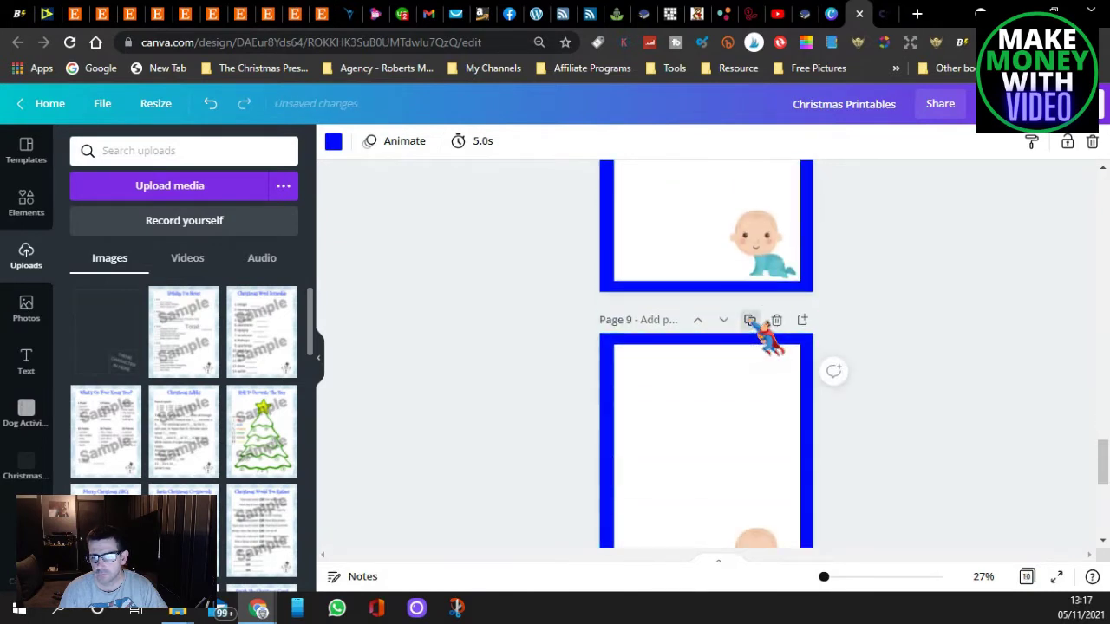
left_click(749, 320)
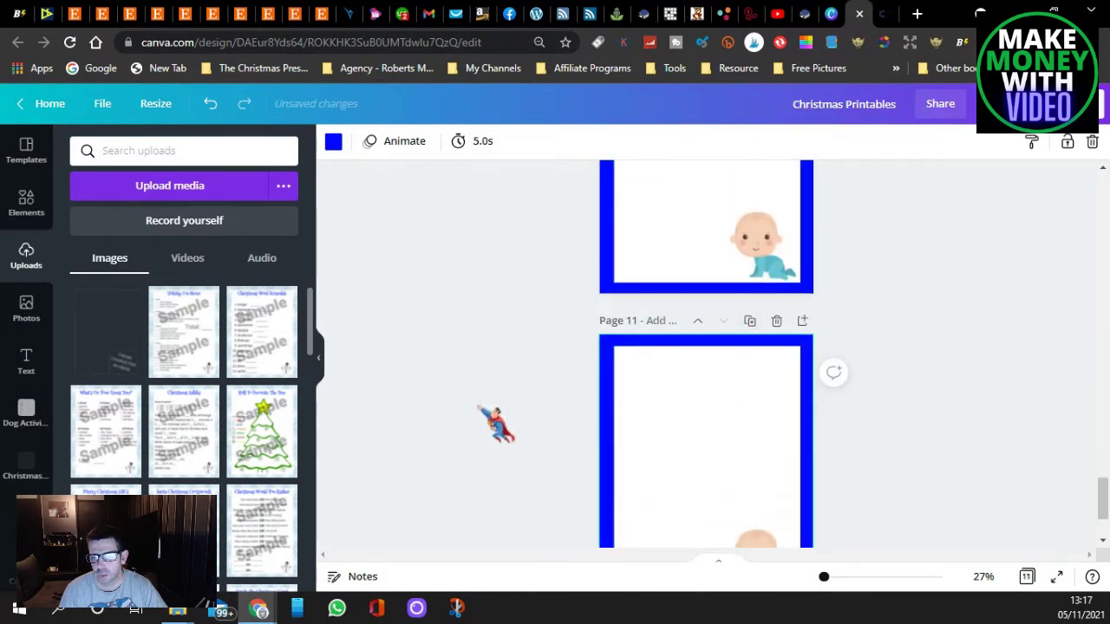
scroll(495, 426, "up", 5)
scroll(592, 282, "down", 3)
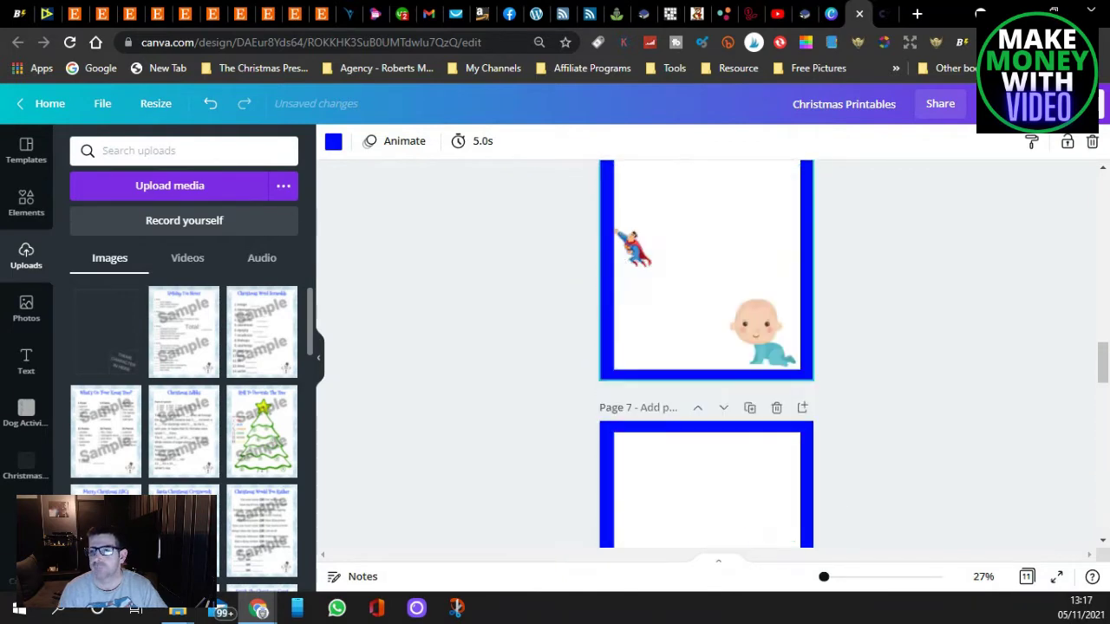
Switch to the Creative Fabrica search for cute backgrounds and clear the Illustrations category, keeping only Backgrounds.
left_click(874, 14)
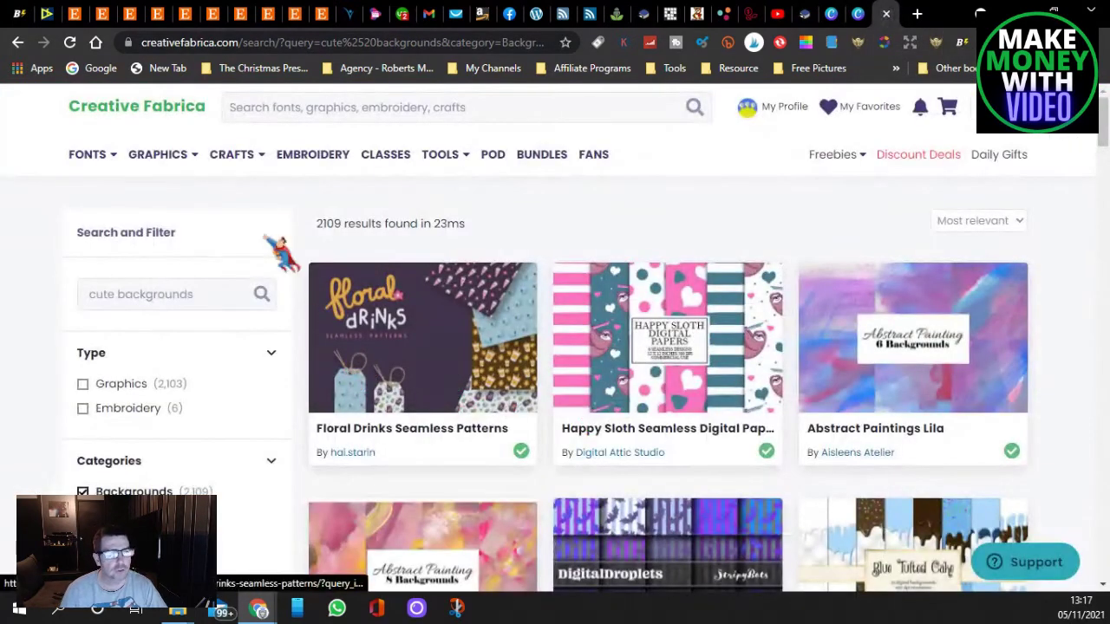
mouse_move(83, 152)
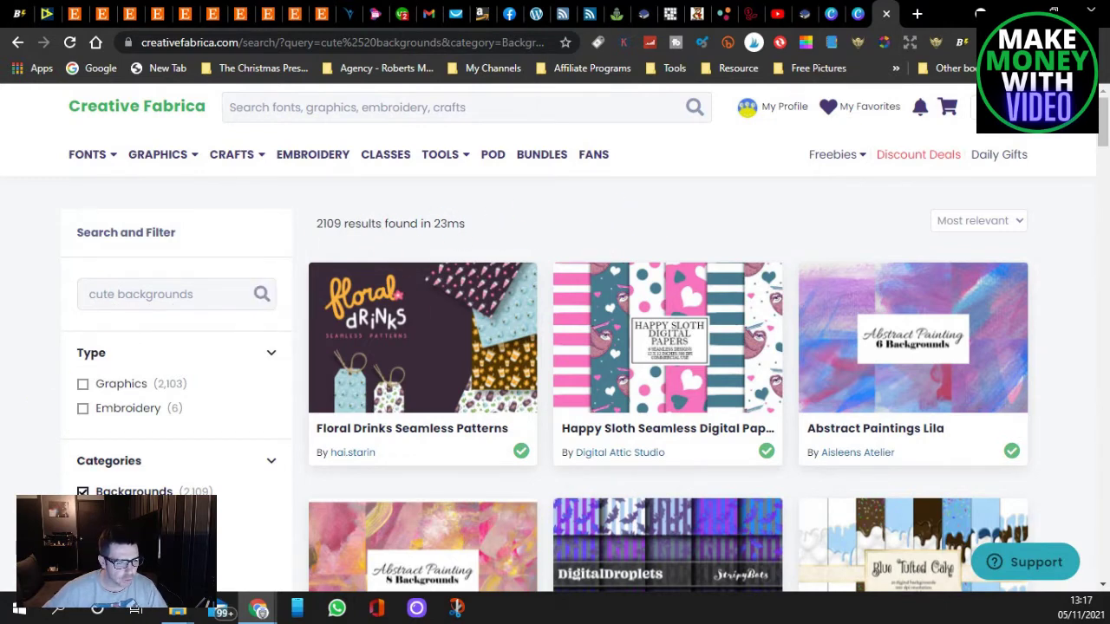
scroll(57, 449, "down", 2)
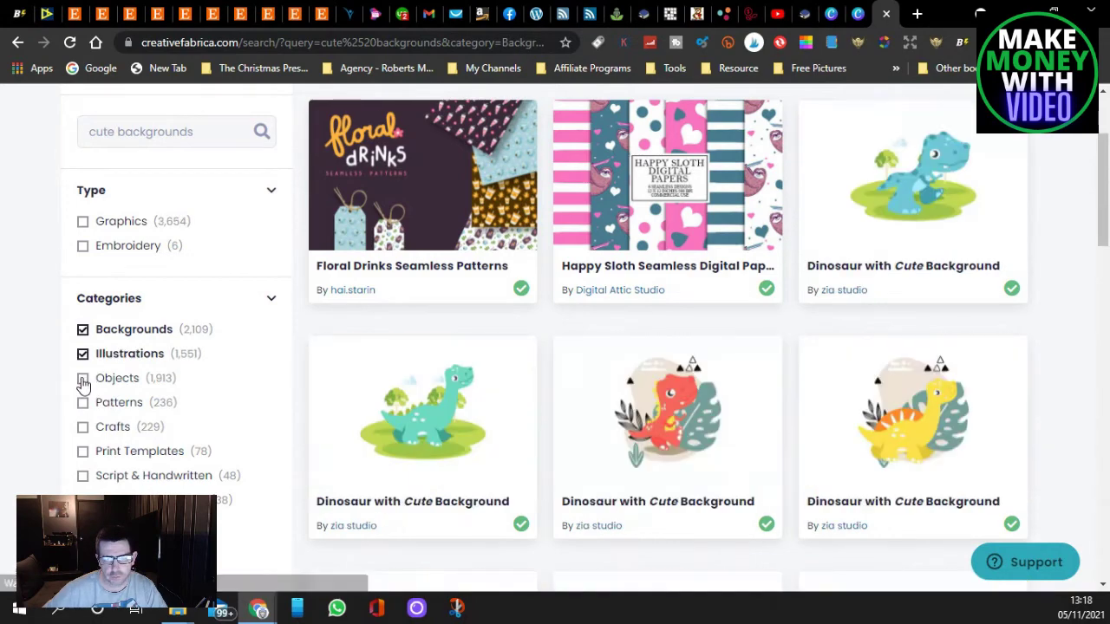
left_click(83, 356)
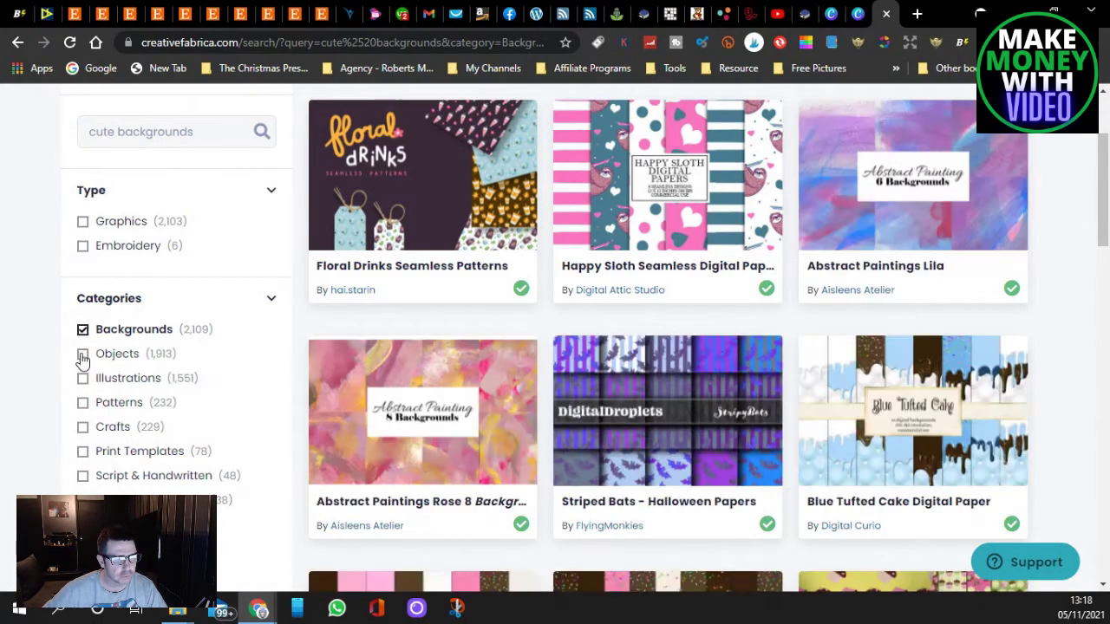
scroll(318, 416, "up", 2)
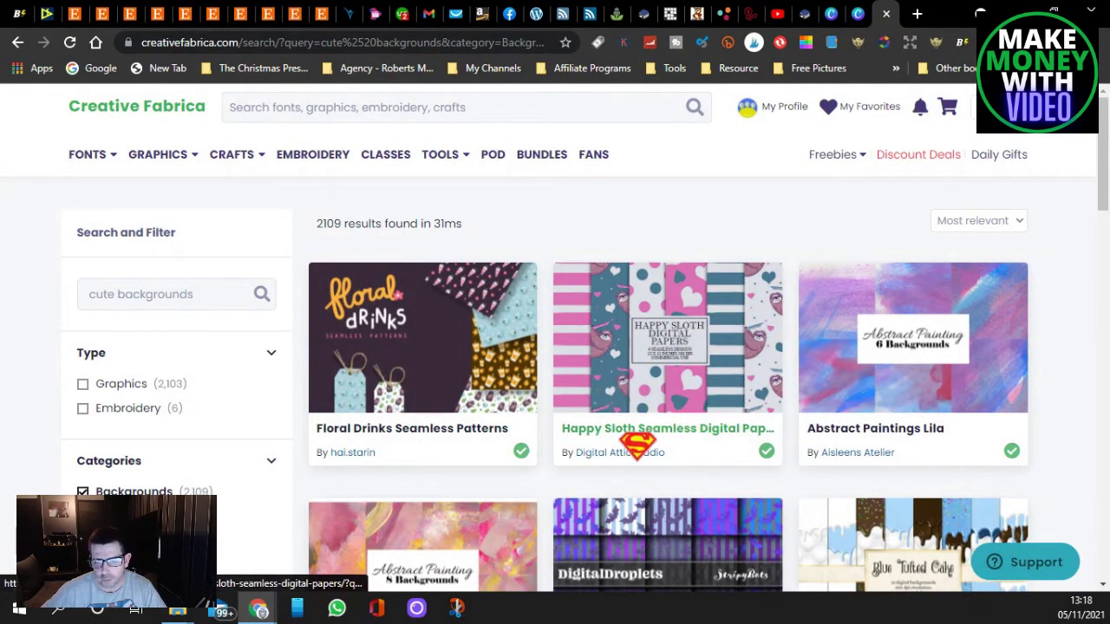
Browse the cute backgrounds results for papers and patterns that suit a baby shower theme.
scroll(902, 358, "down", 1)
scroll(902, 357, "down", 1)
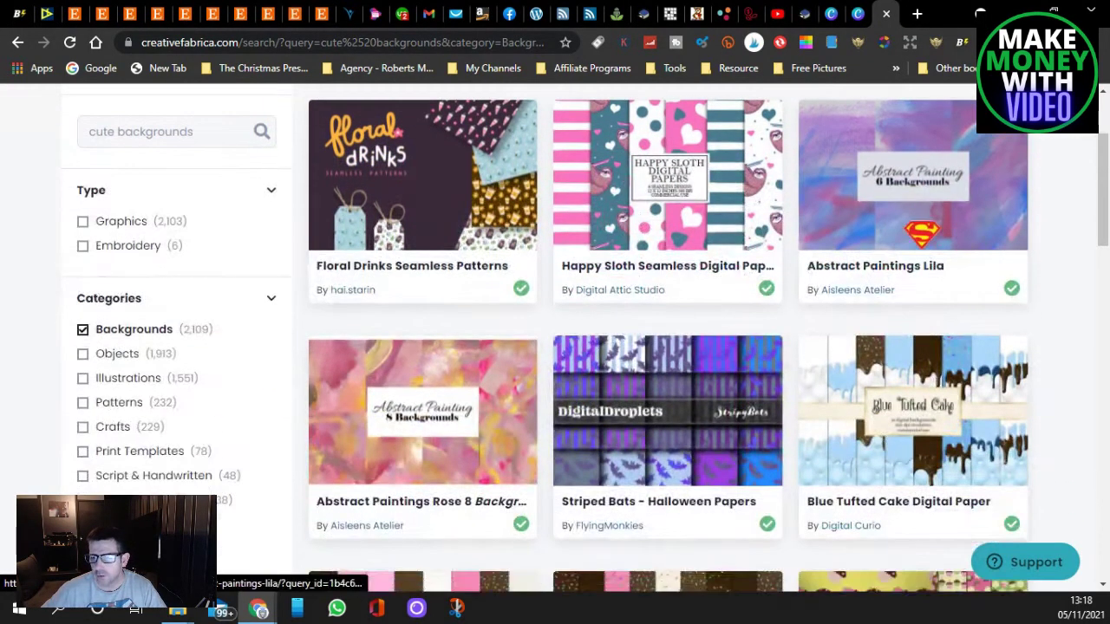
scroll(861, 250, "down", 5)
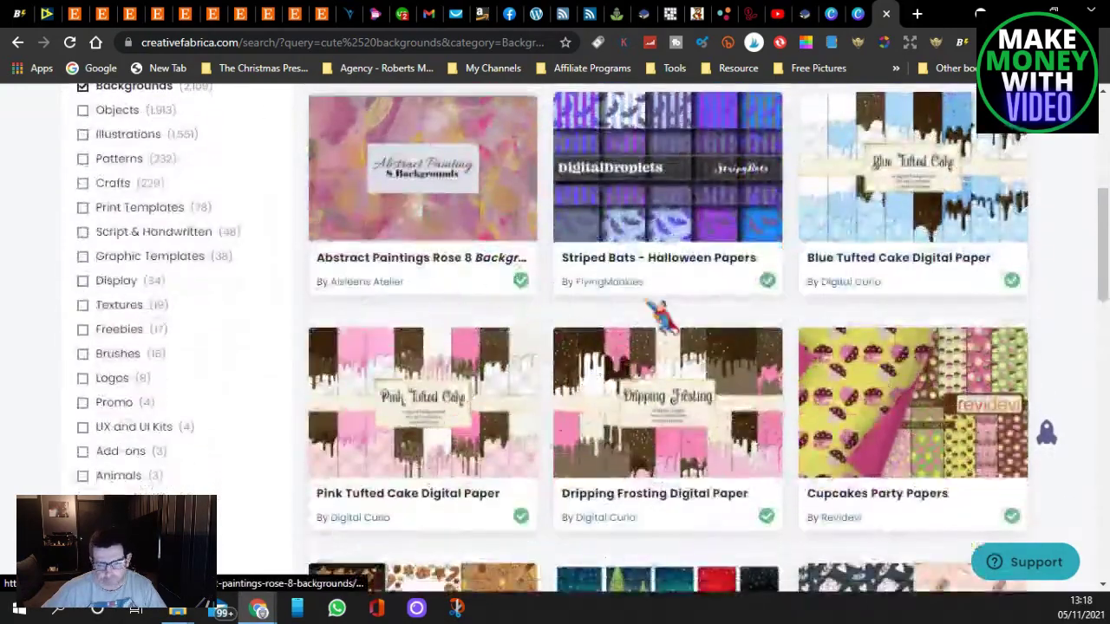
scroll(865, 325, "down", 4)
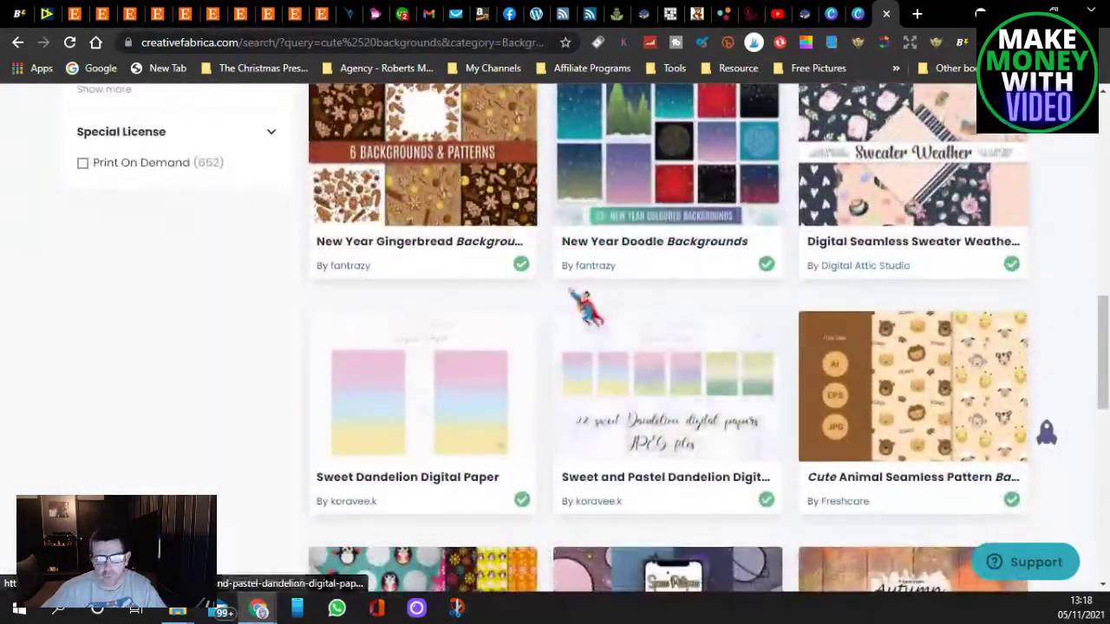
scroll(572, 305, "down", 3)
scroll(577, 303, "up", 12)
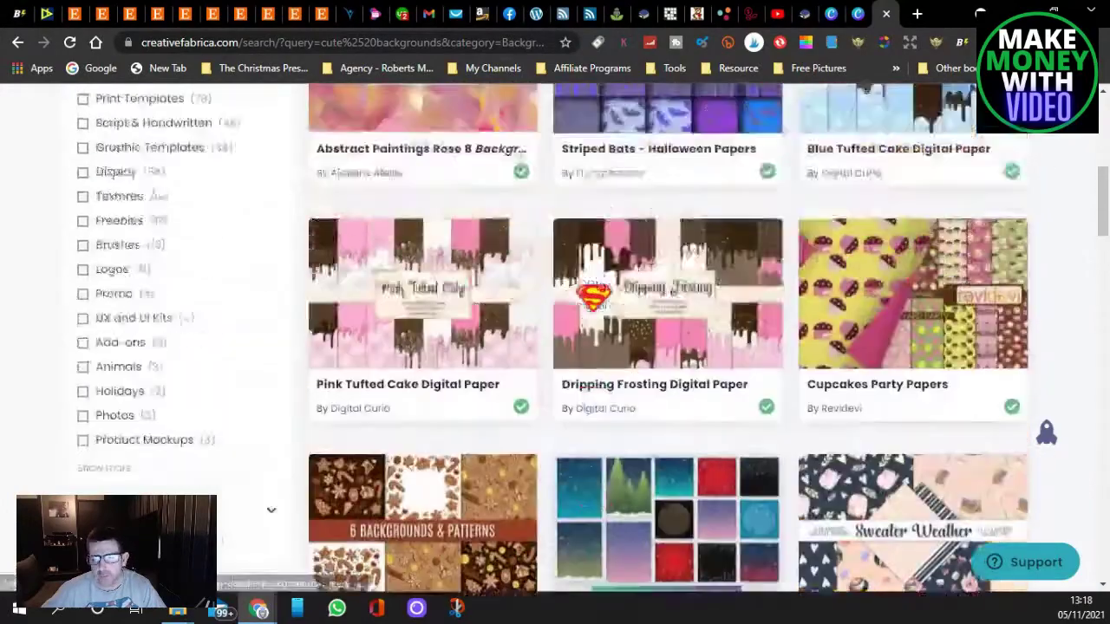
scroll(598, 300, "up", 2)
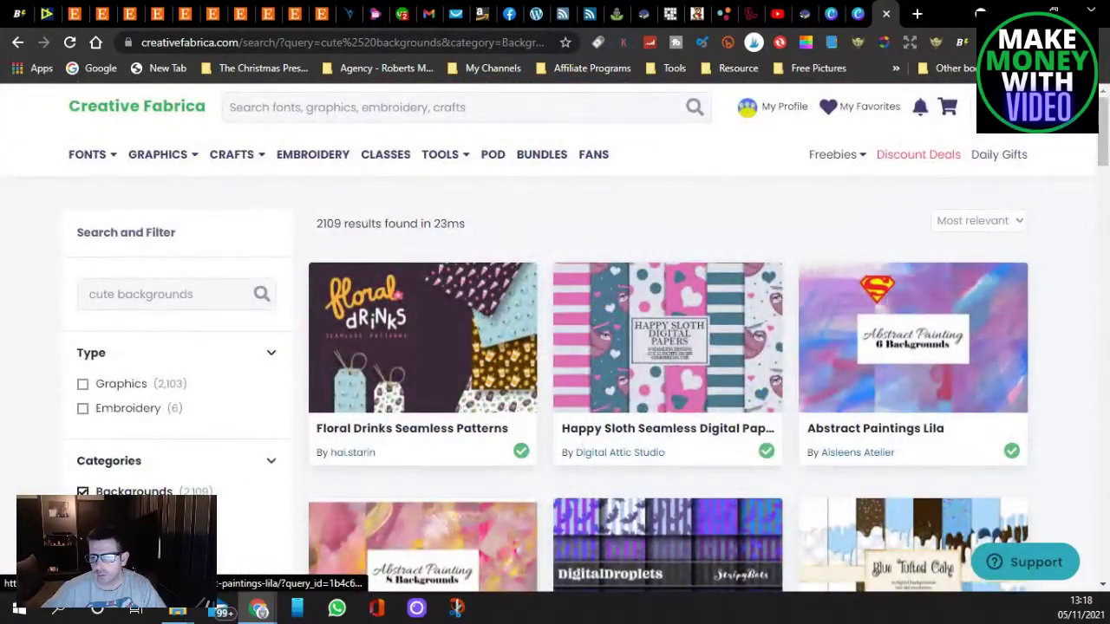
scroll(892, 346, "down", 15)
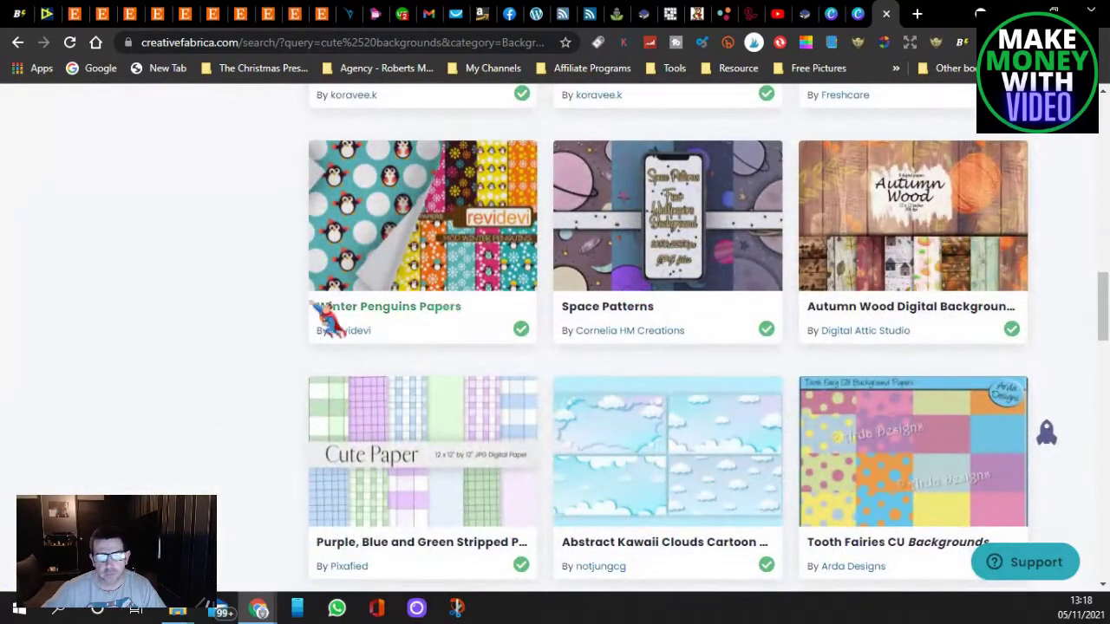
scroll(592, 277, "down", 4)
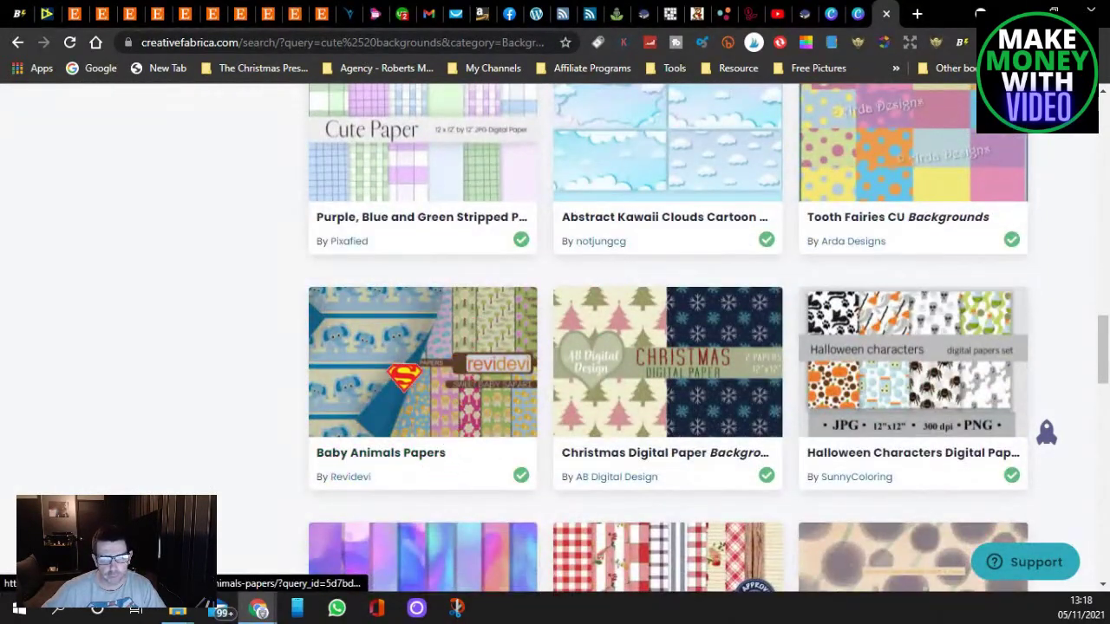
scroll(477, 390, "down", 2)
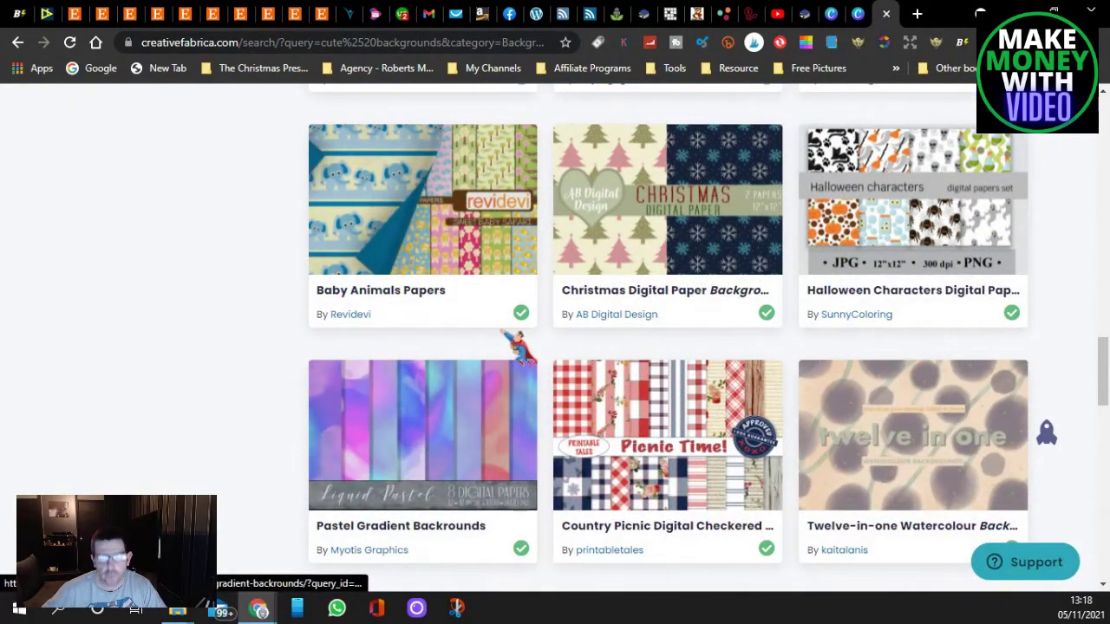
scroll(511, 340, "up", 11)
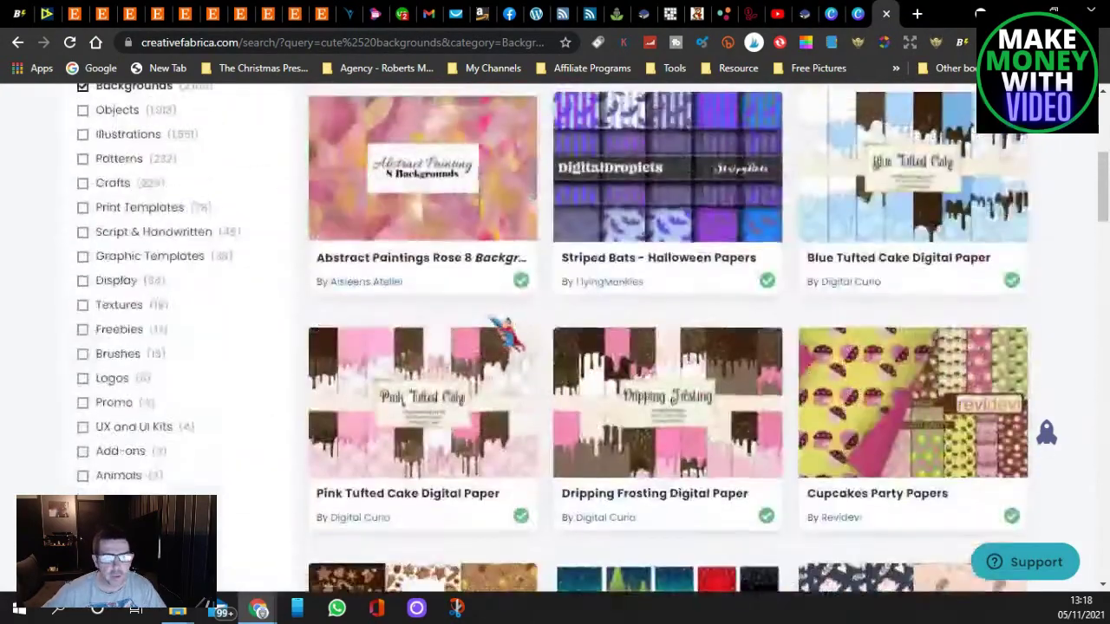
Search Creative Fabrica for "baby animals".
scroll(494, 325, "up", 5)
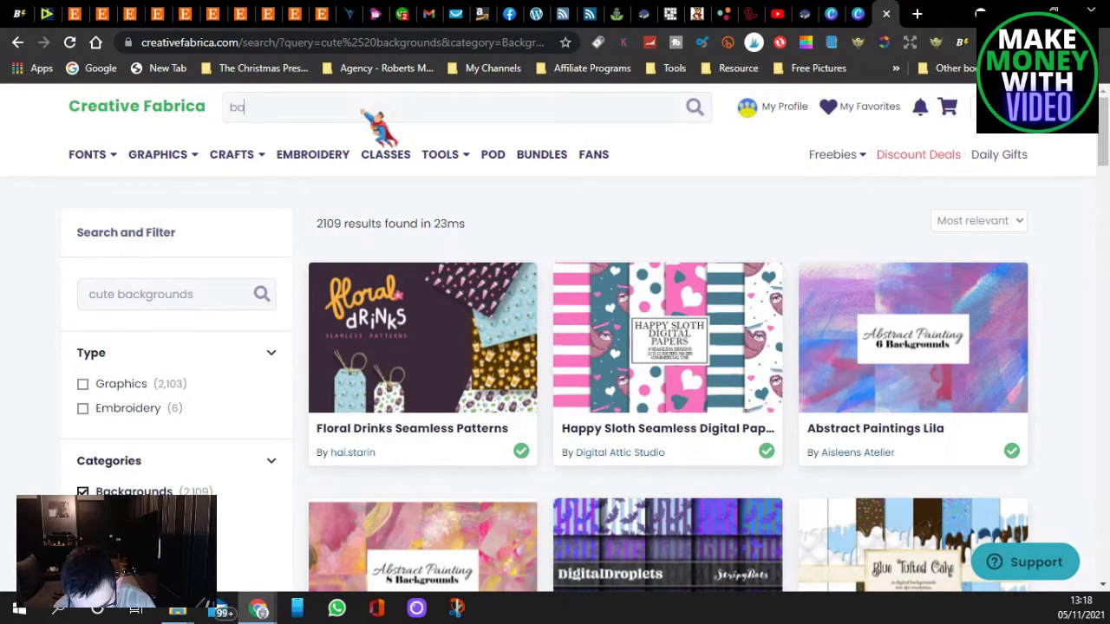
type("by an")
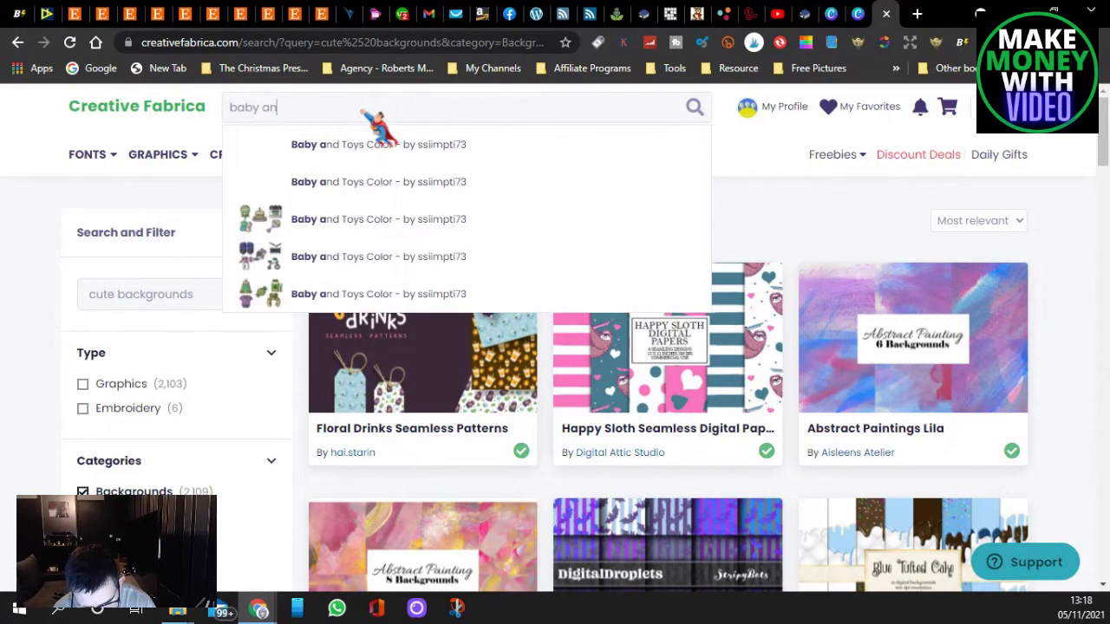
type("im")
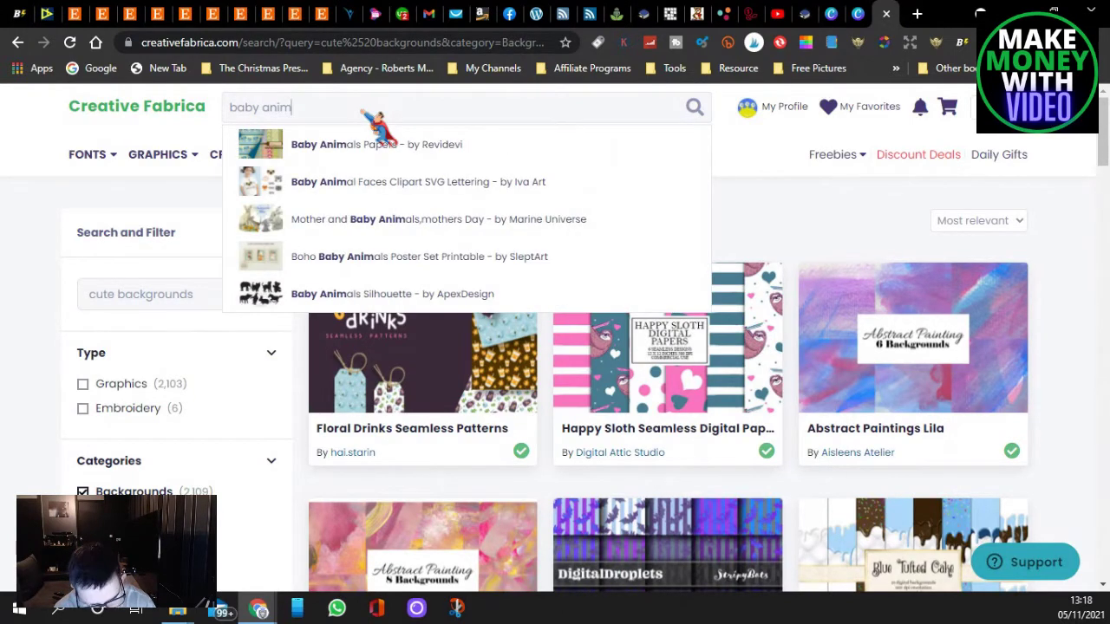
type("als")
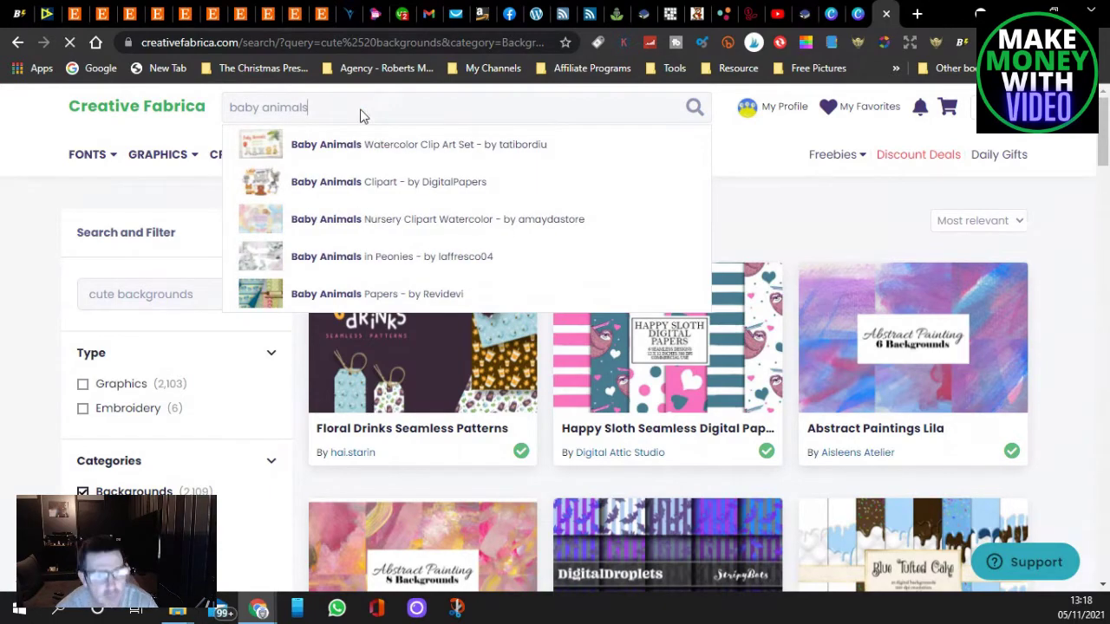
key("Return")
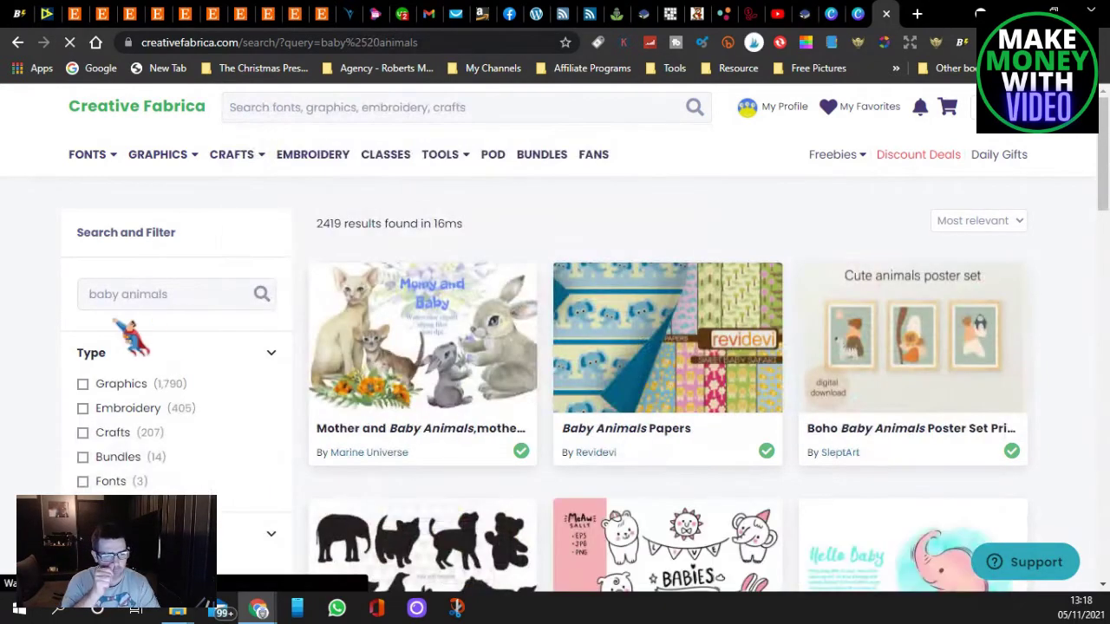
Look through the baby animals results for clipart sets suitable for the baby shower pages.
scroll(62, 408, "down", 2)
scroll(113, 408, "up", 2)
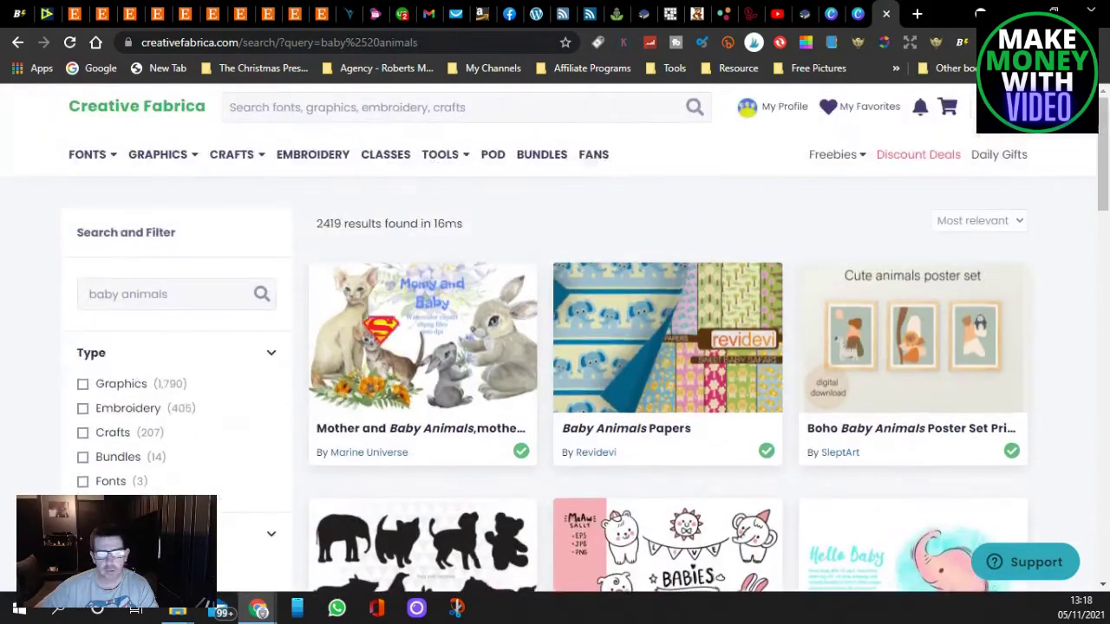
scroll(113, 407, "down", 2)
scroll(667, 398, "down", 3)
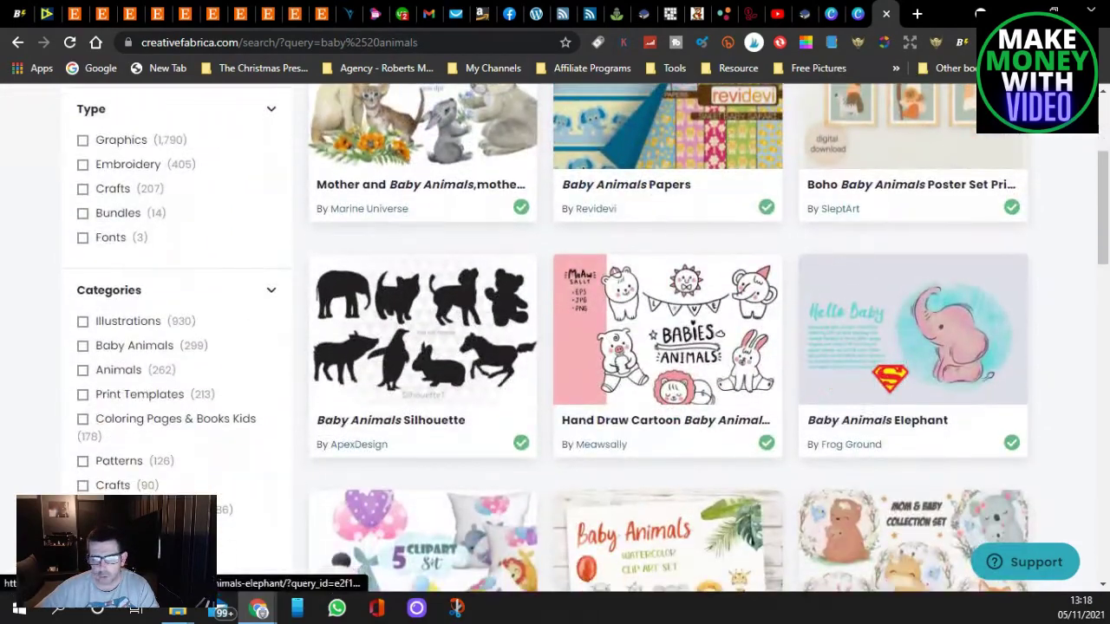
scroll(667, 399, "down", 4)
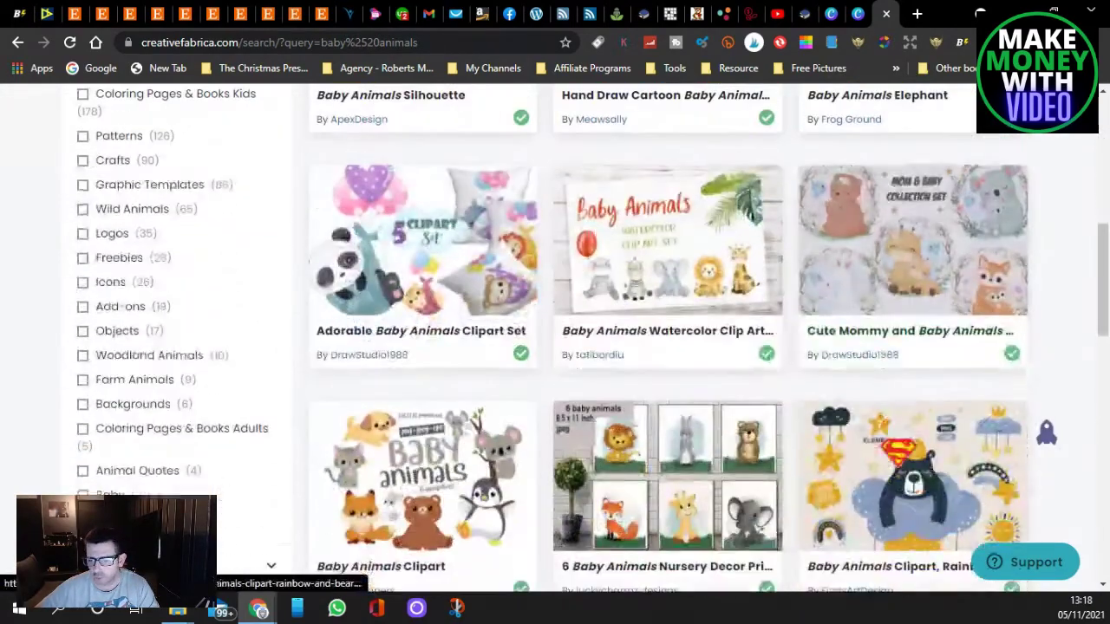
scroll(667, 399, "down", 3)
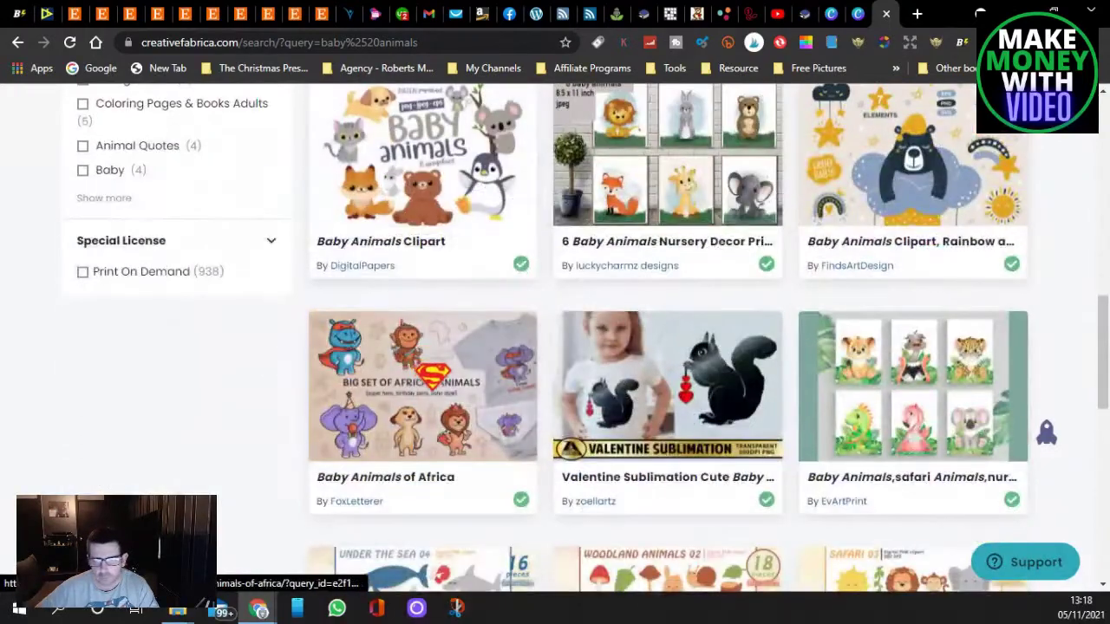
scroll(667, 398, "down", 3)
scroll(667, 399, "down", 5)
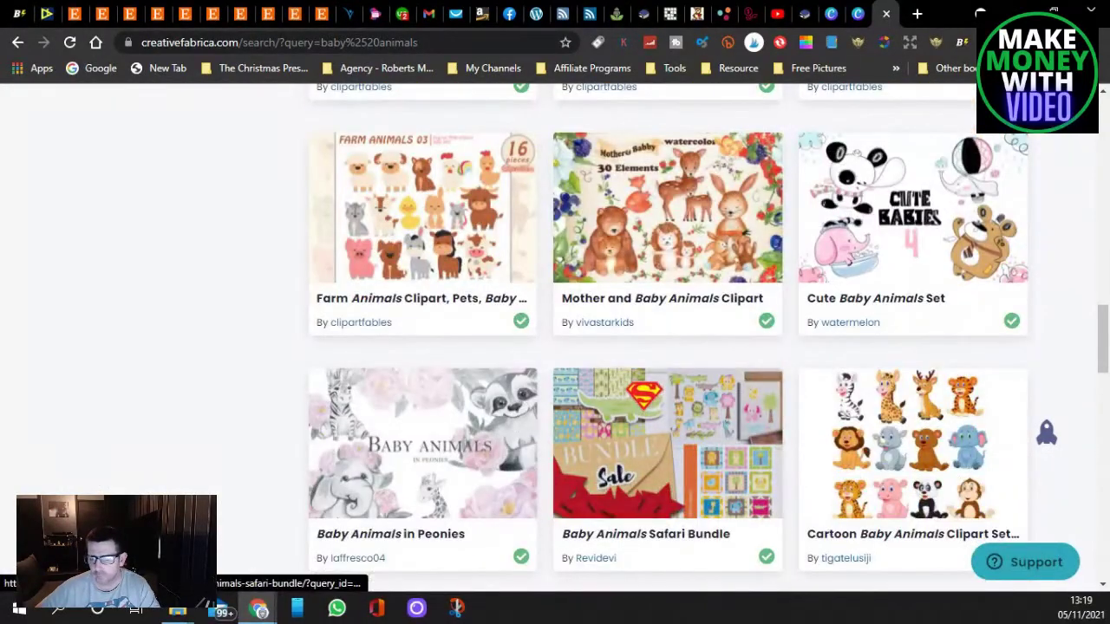
scroll(667, 398, "down", 3)
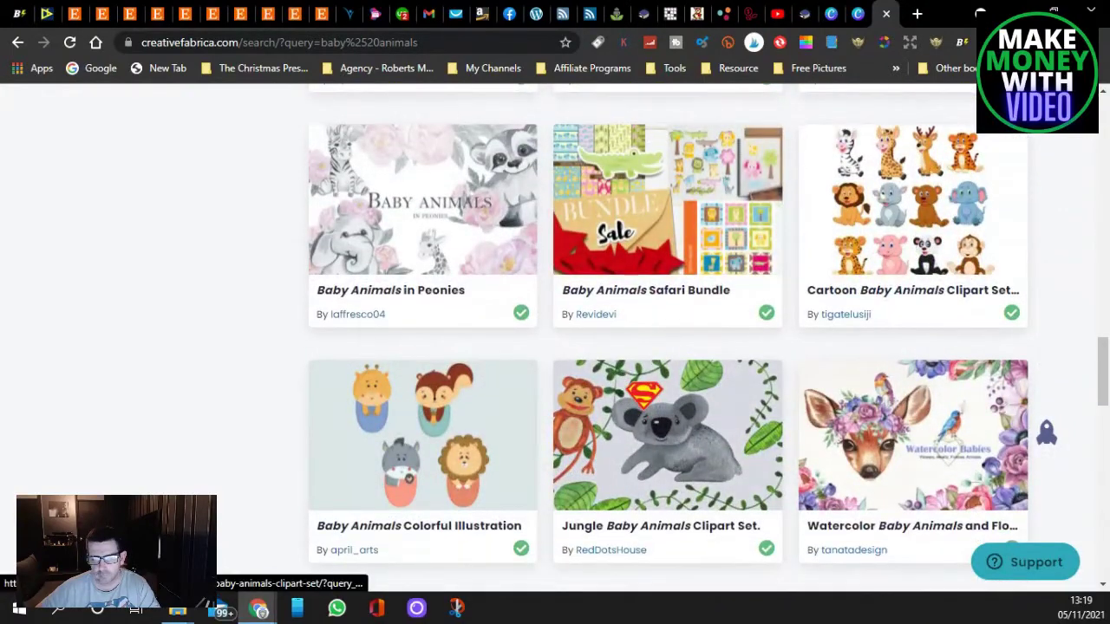
scroll(645, 395, "down", 2)
scroll(644, 394, "up", 3)
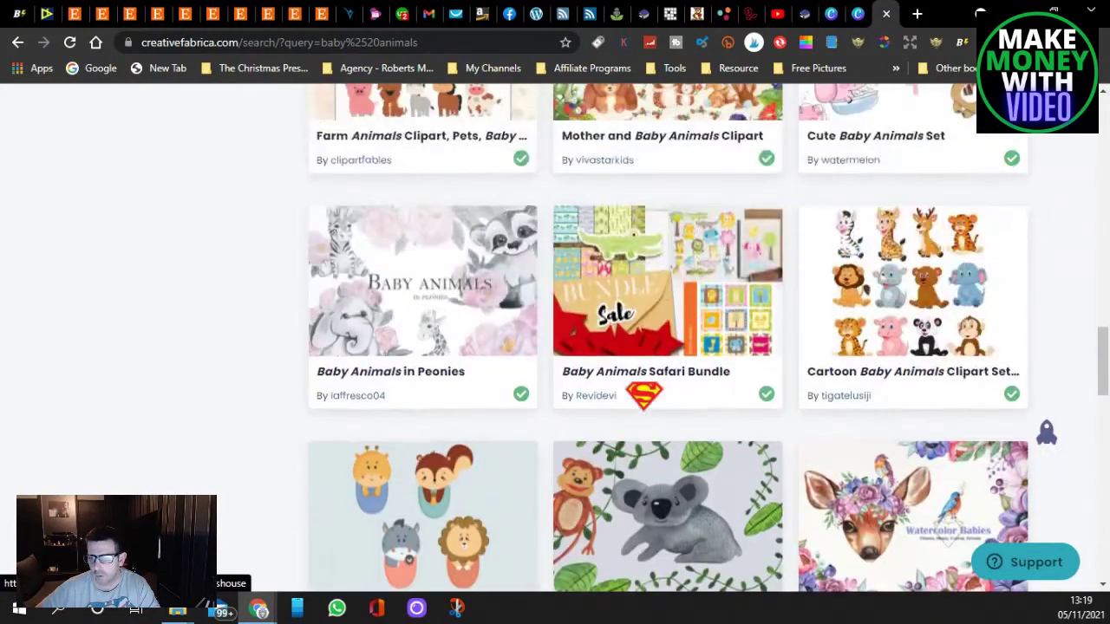
Open the Cartoon Baby Animals Clipart Set and review its download status, included file formats and licence details.
left_click(910, 286)
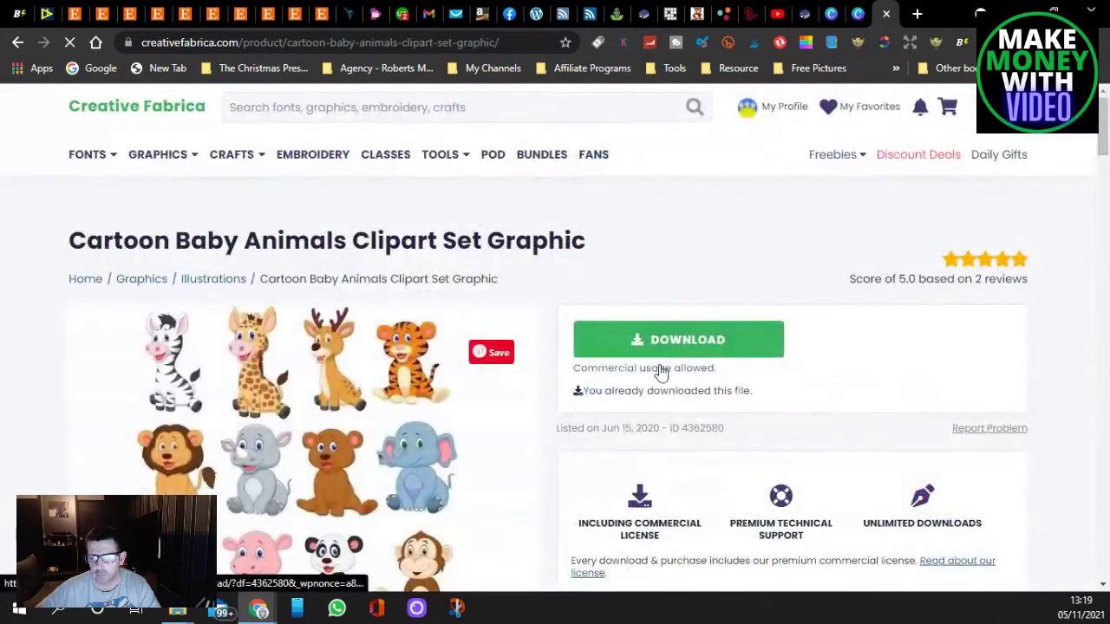
left_click(595, 392)
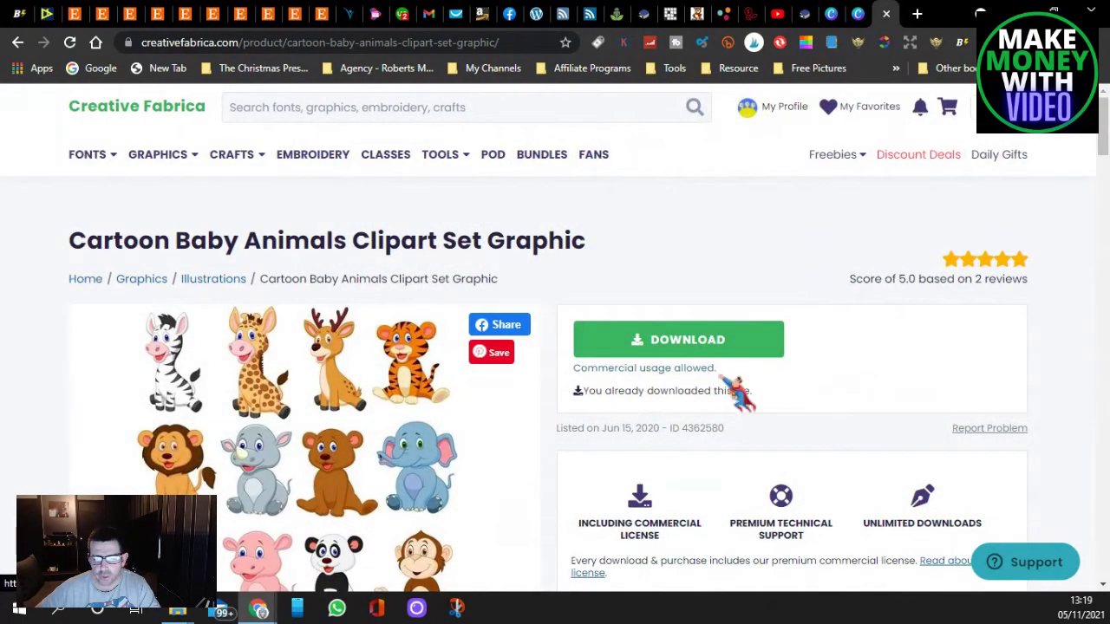
scroll(75, 376, "down", 5)
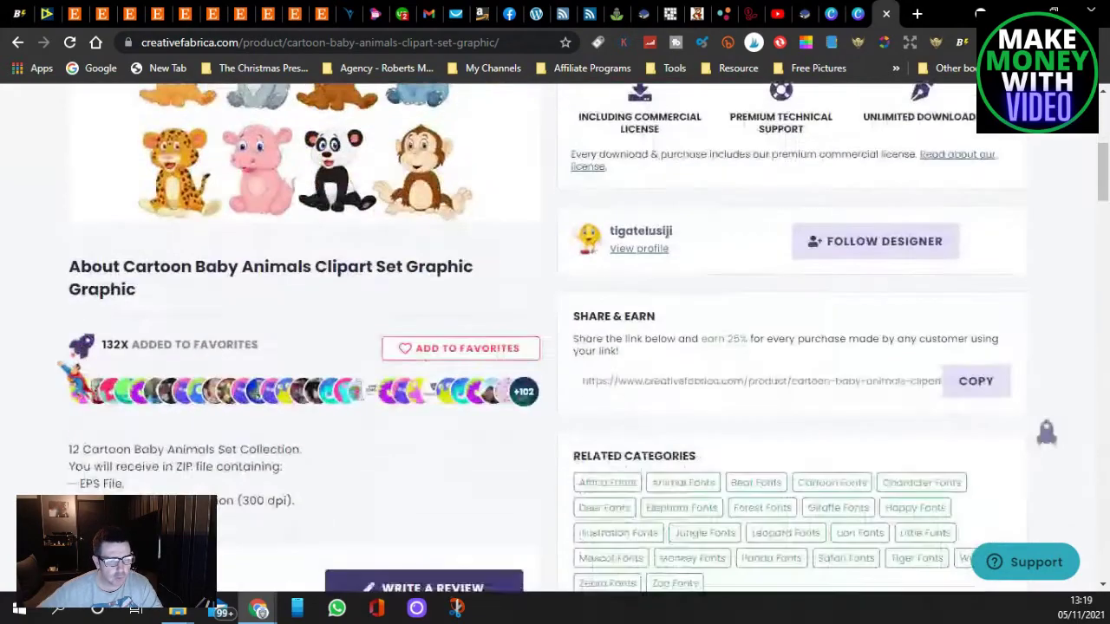
scroll(76, 382, "down", 3)
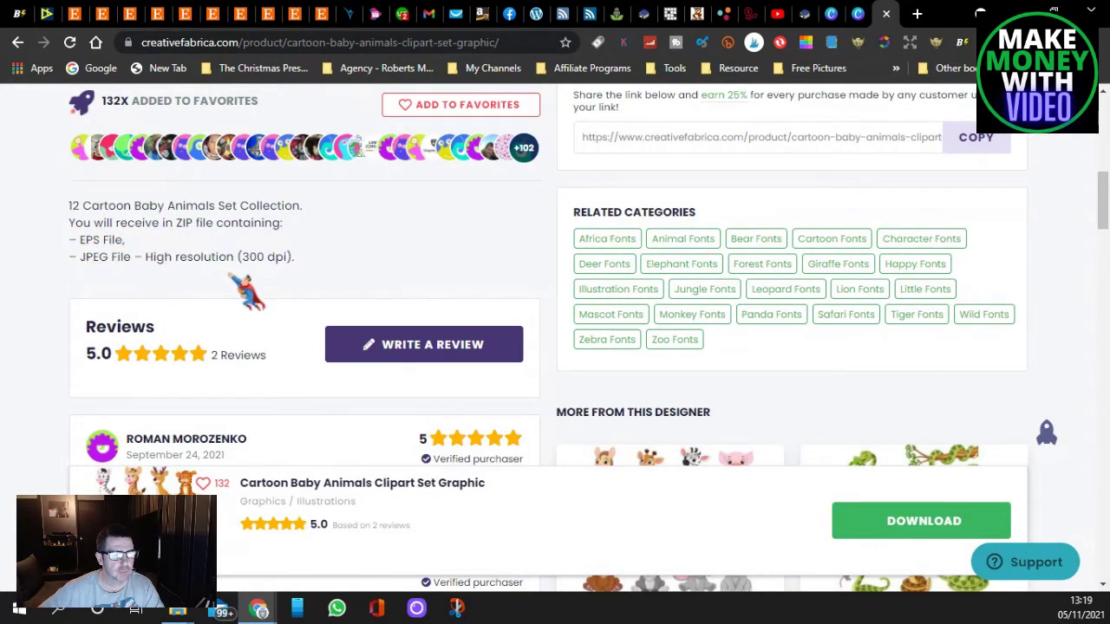
scroll(74, 339, "up", 6)
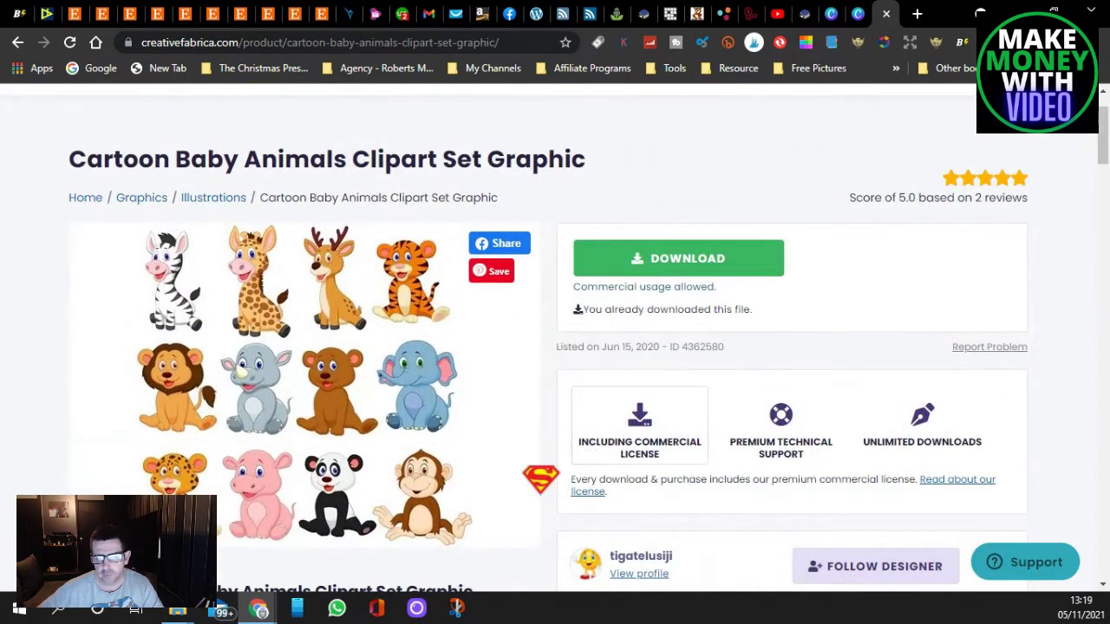
scroll(536, 378, "down", 1)
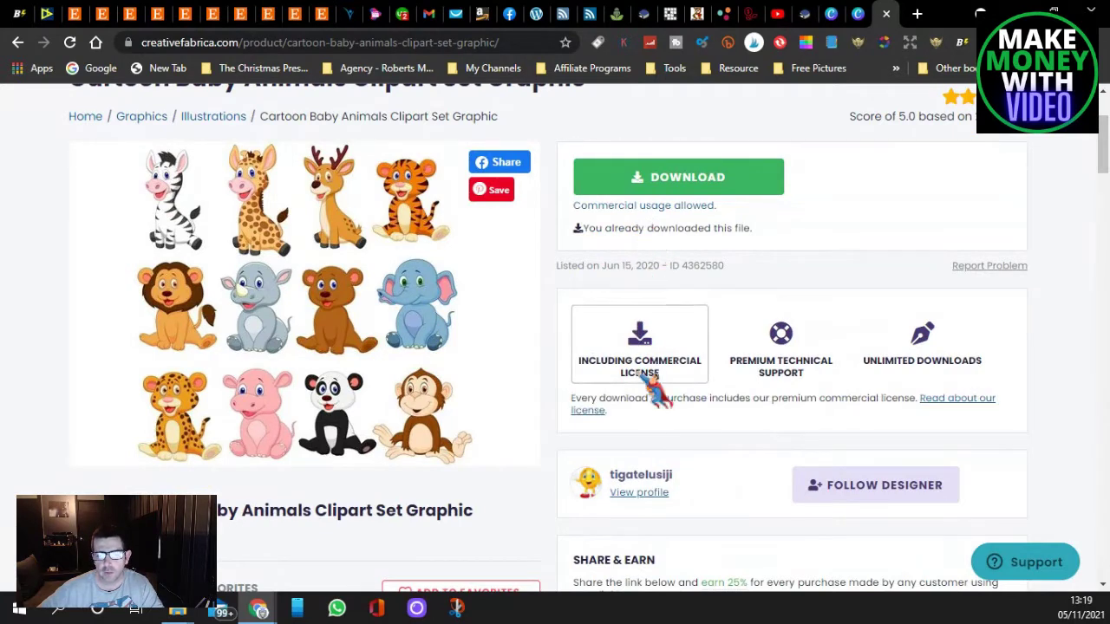
scroll(659, 425, "down", 1)
scroll(646, 420, "down", 1)
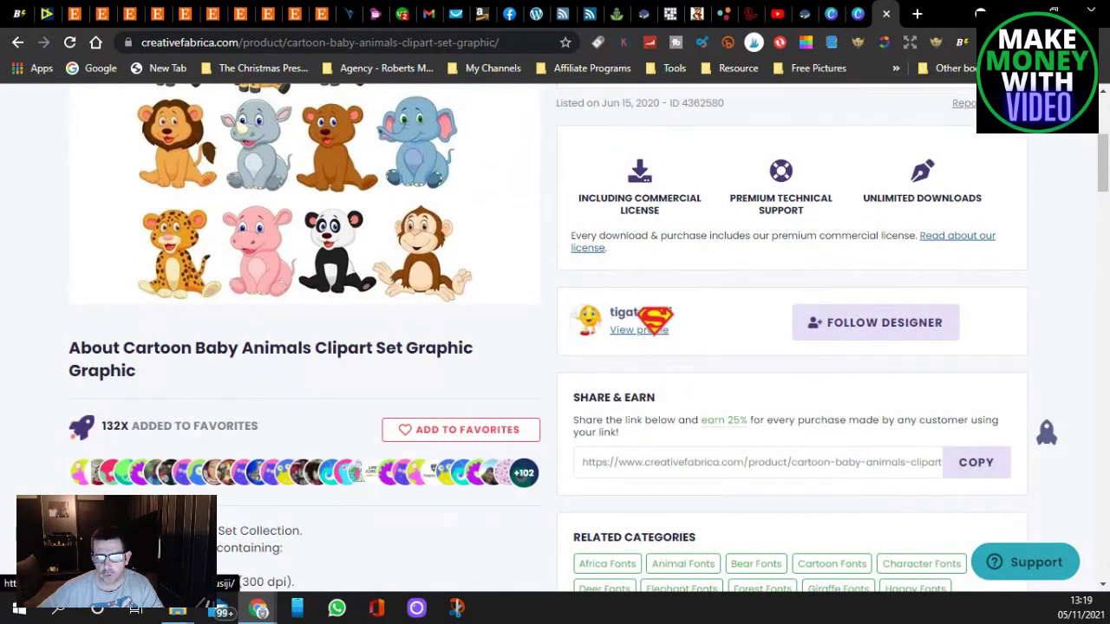
Open the profile of the clipart set's designer and browse their other cartoon animal and character sets.
left_click(639, 329)
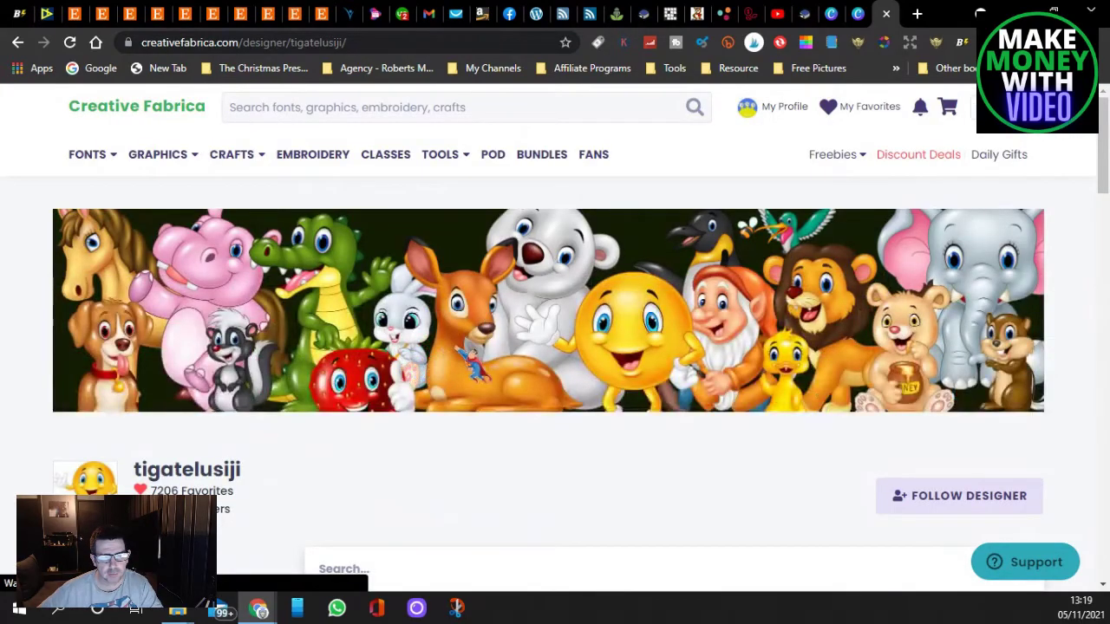
scroll(507, 351, "down", 3)
scroll(512, 356, "down", 8)
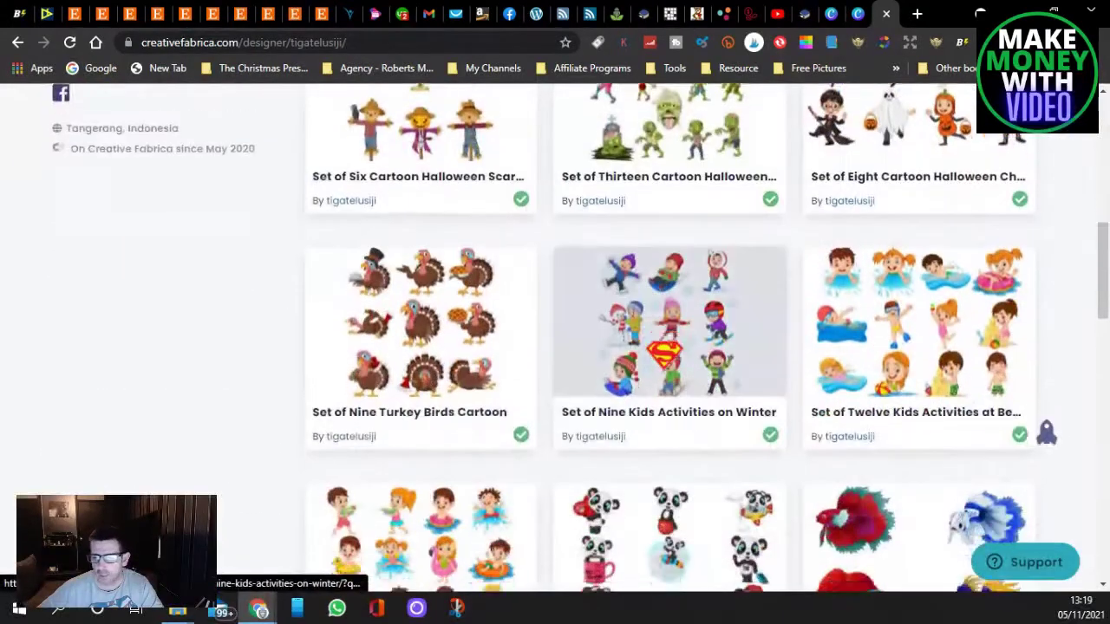
scroll(667, 351, "down", 4)
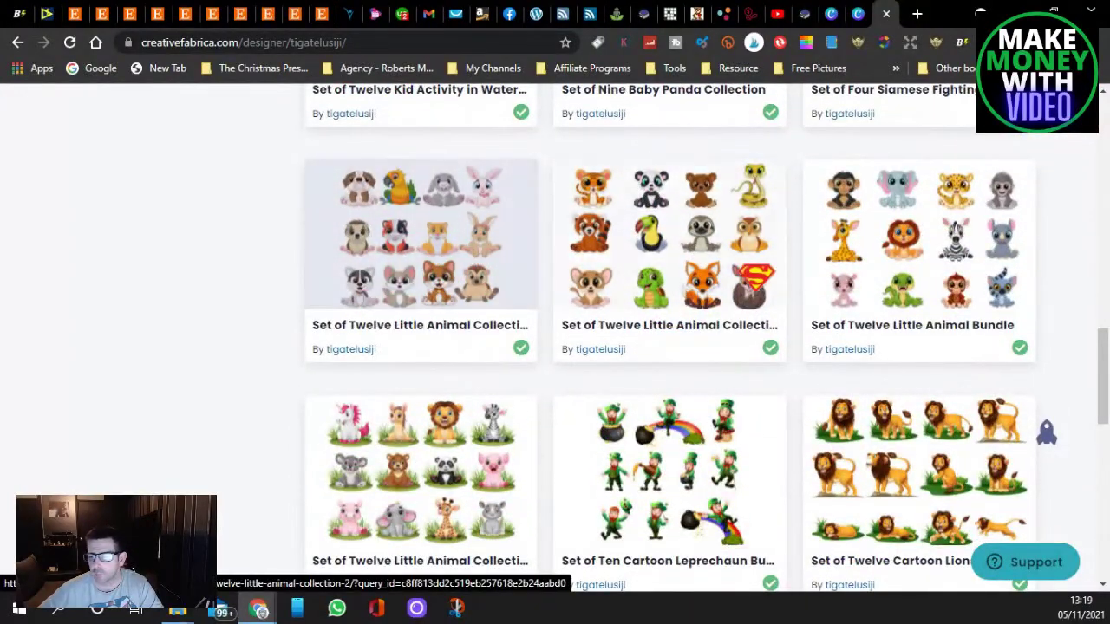
scroll(799, 312, "down", 5)
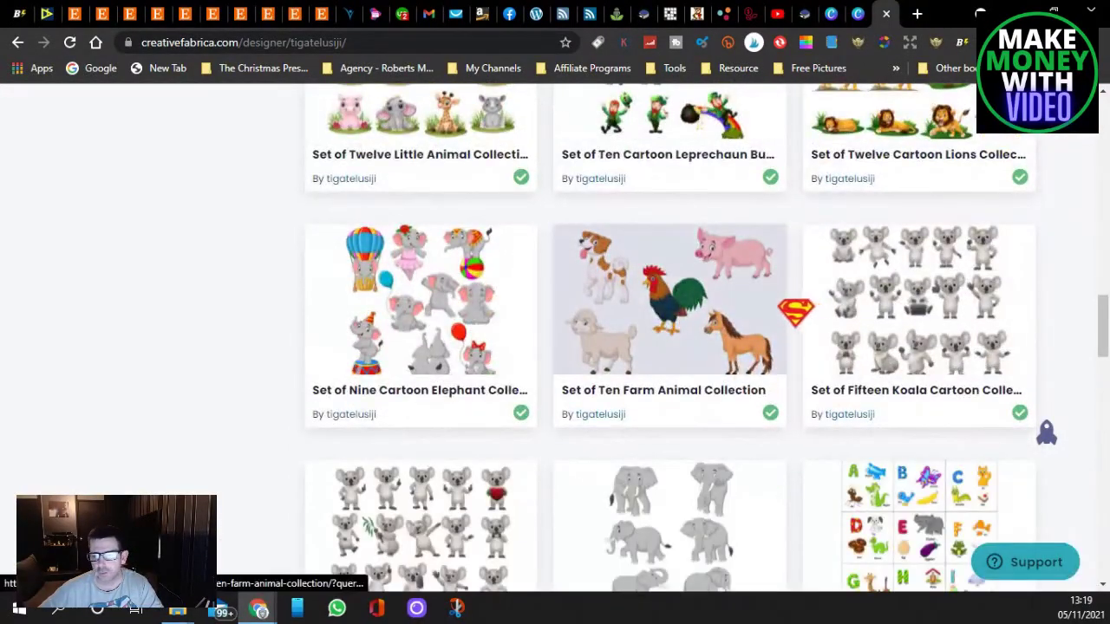
scroll(795, 311, "down", 8)
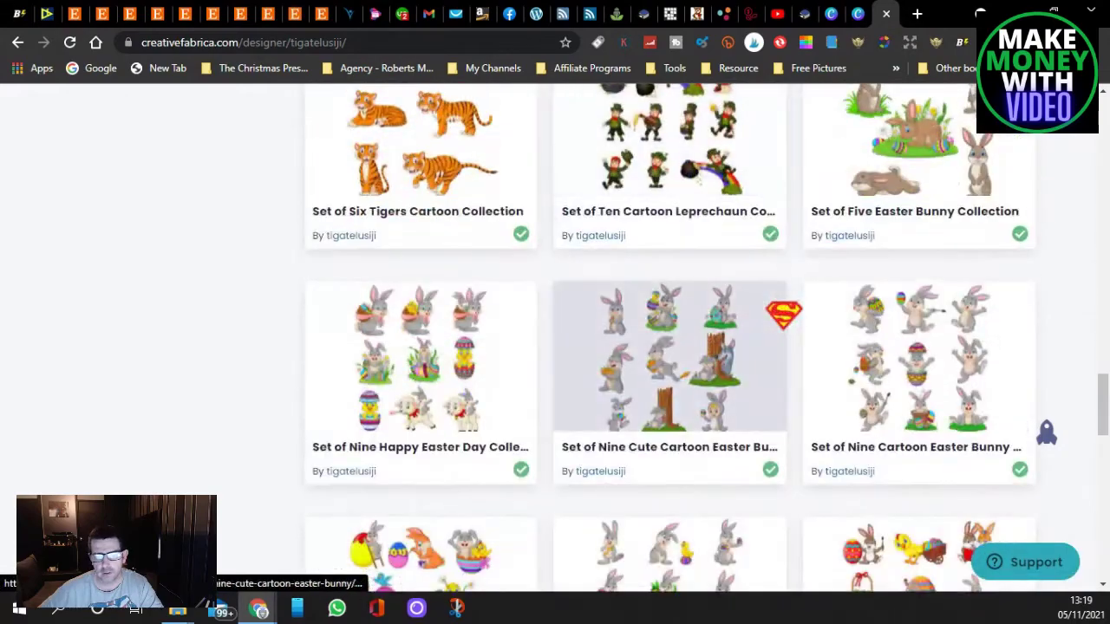
scroll(783, 315, "down", 5)
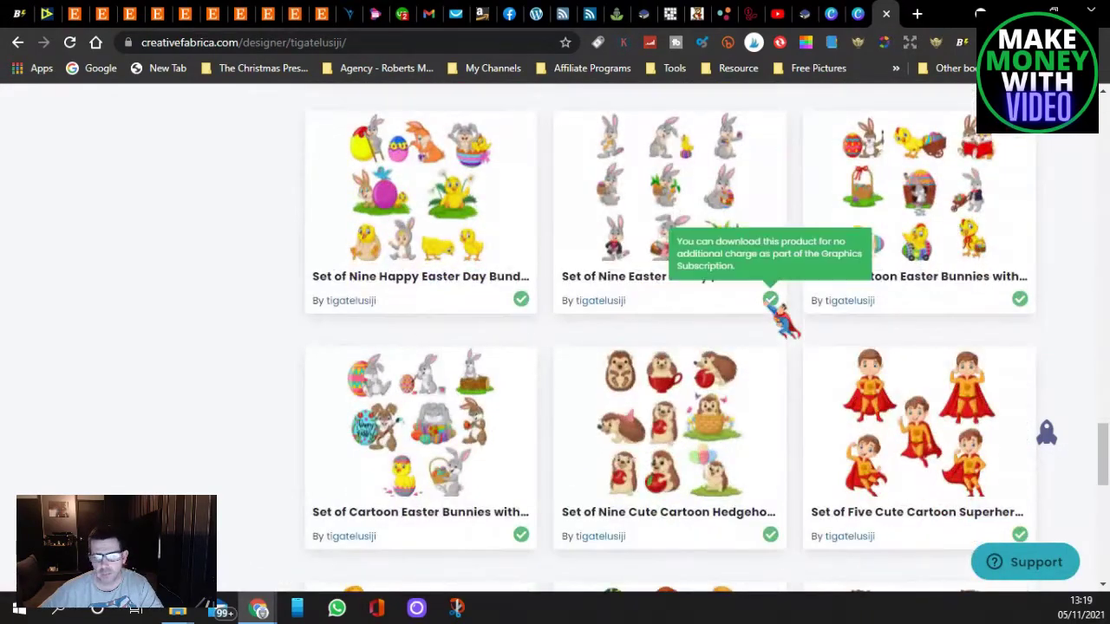
scroll(783, 316, "down", 7)
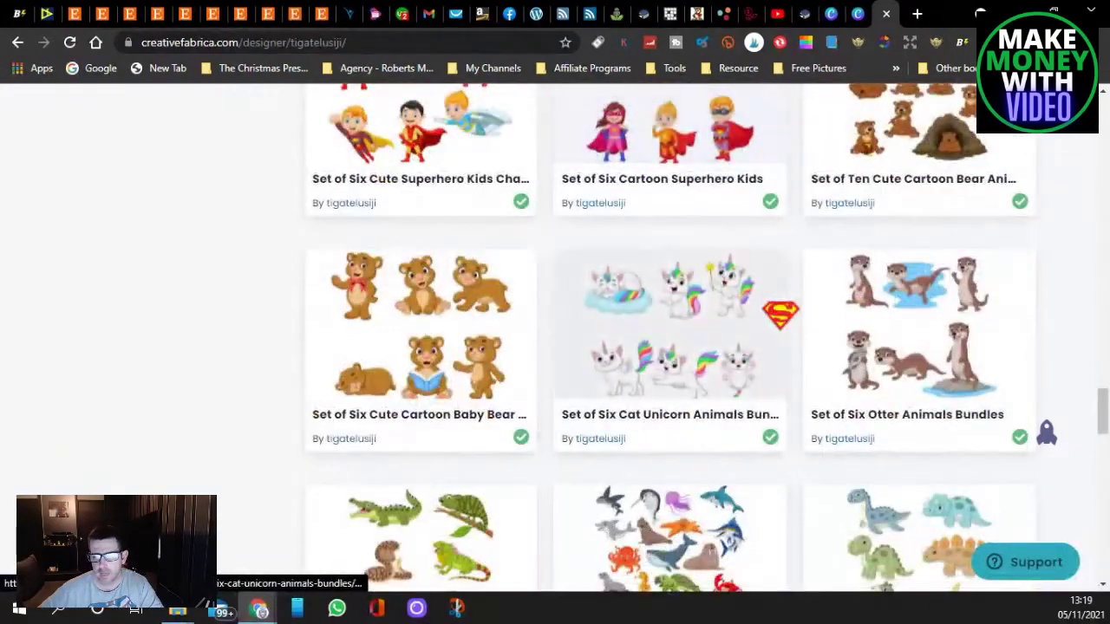
Browse further down the designer's profile through the ocean animal, bird, Christmas and insect character sets.
scroll(780, 316, "down", 1)
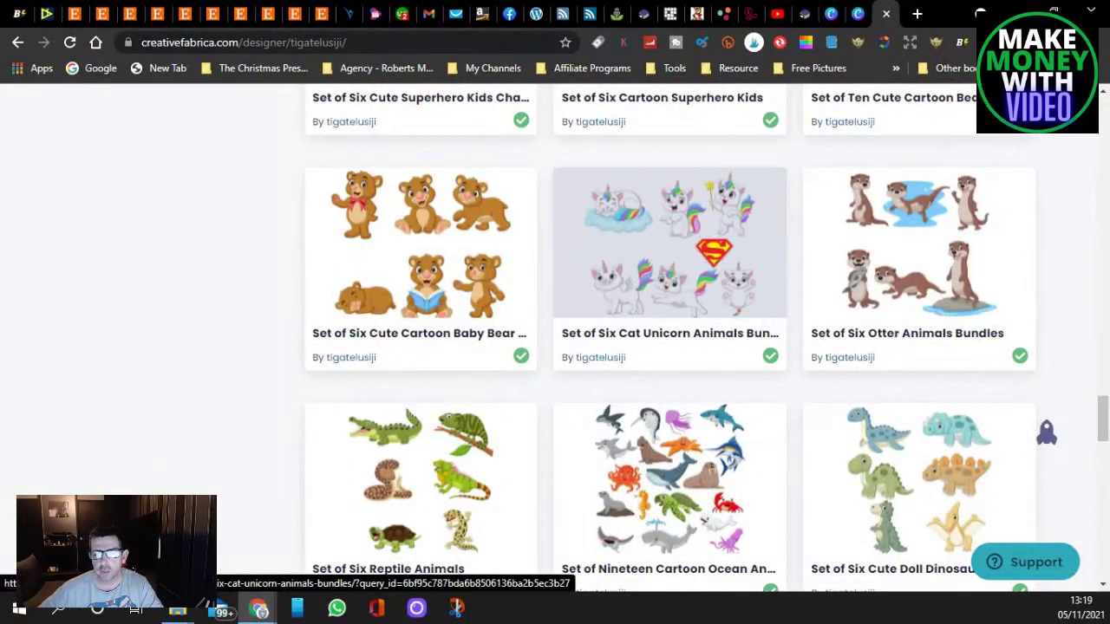
scroll(676, 280, "down", 7)
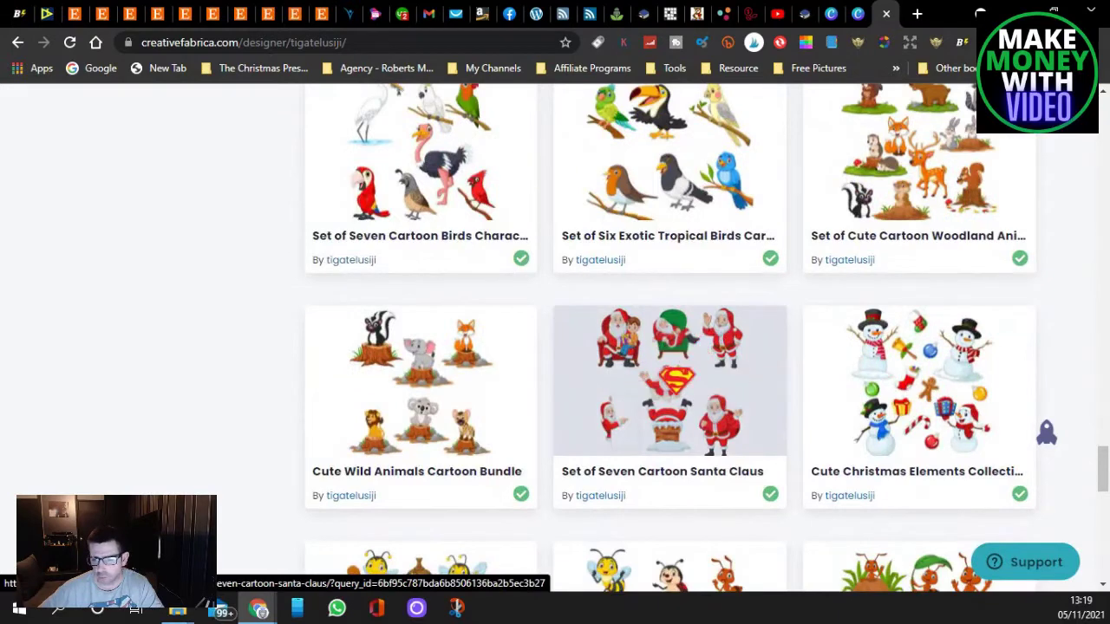
scroll(670, 382, "down", 3)
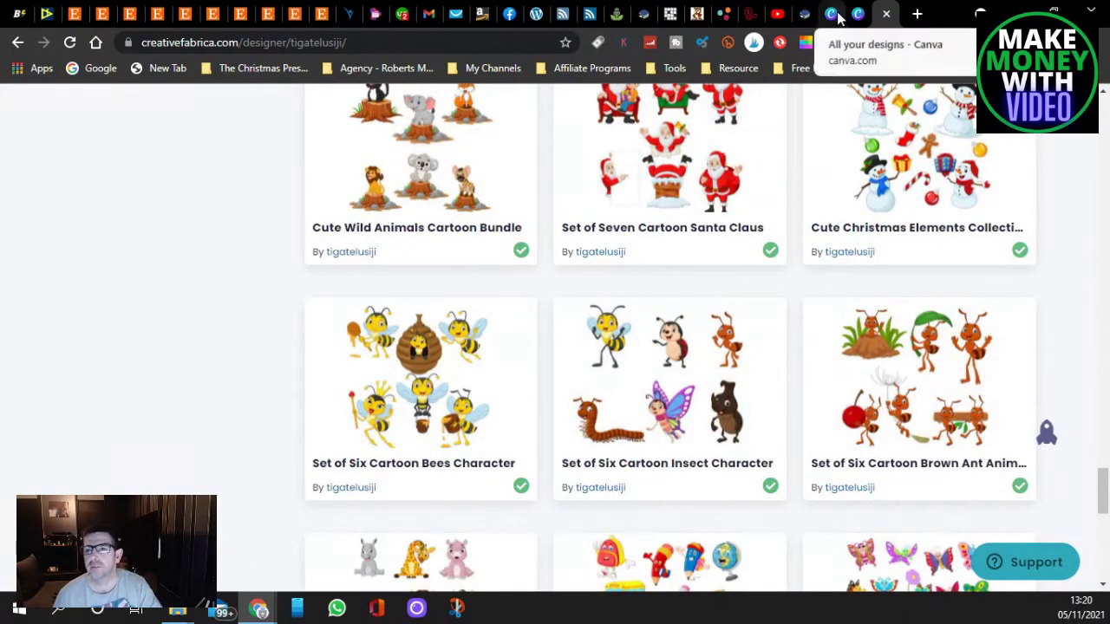
Switch to the Christmas Printables design in Canva and open the Backgrounds folder from the full folder list.
left_click(858, 16)
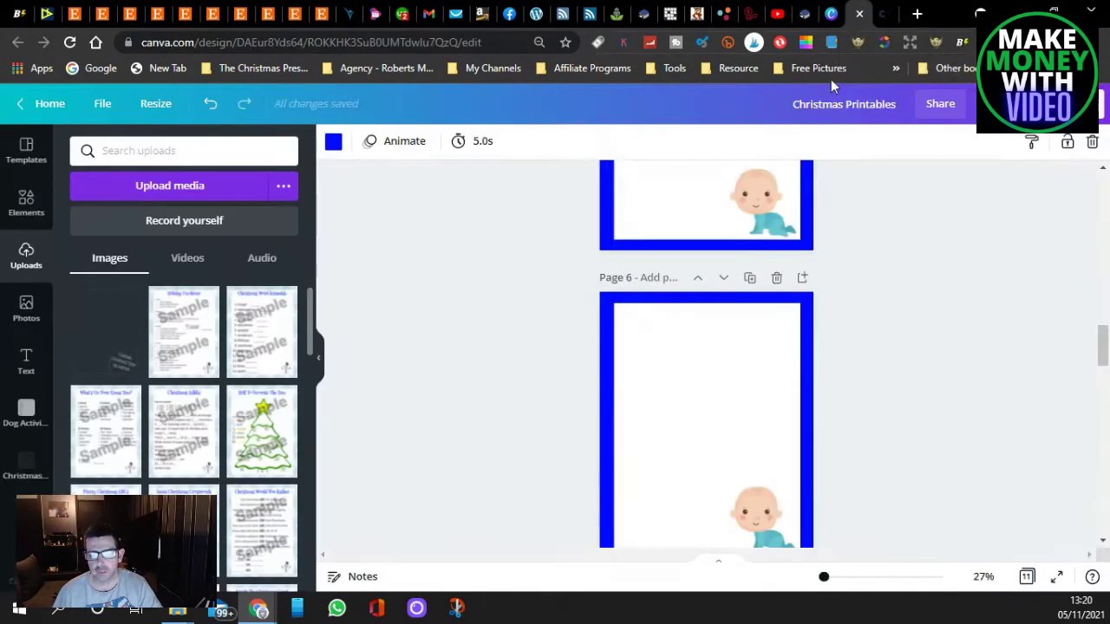
scroll(26, 365, "down", 8)
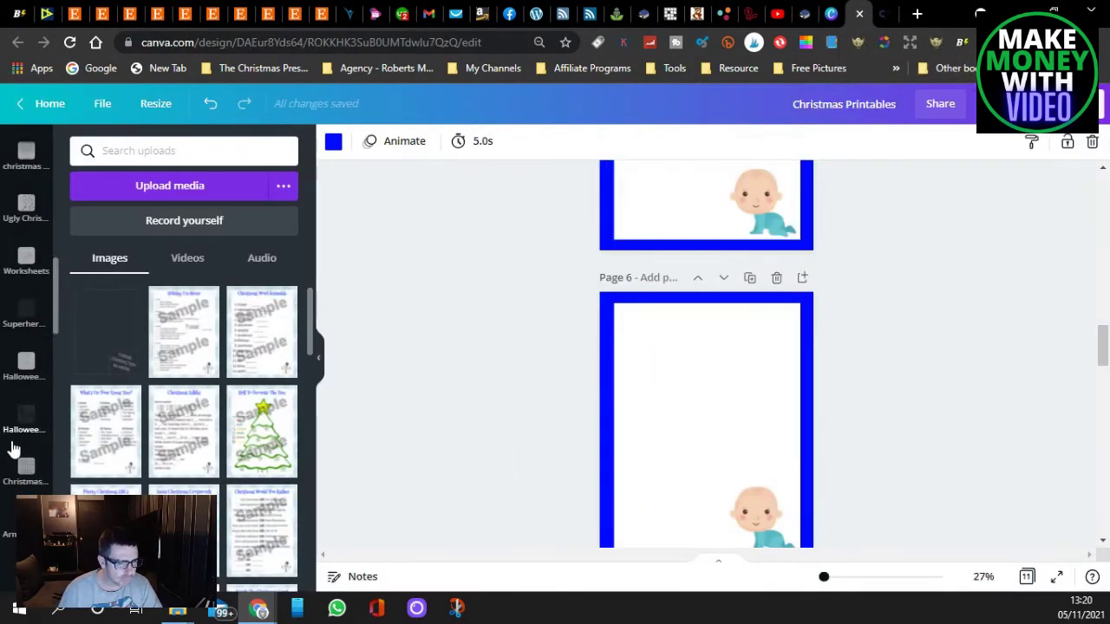
scroll(34, 468, "down", 3)
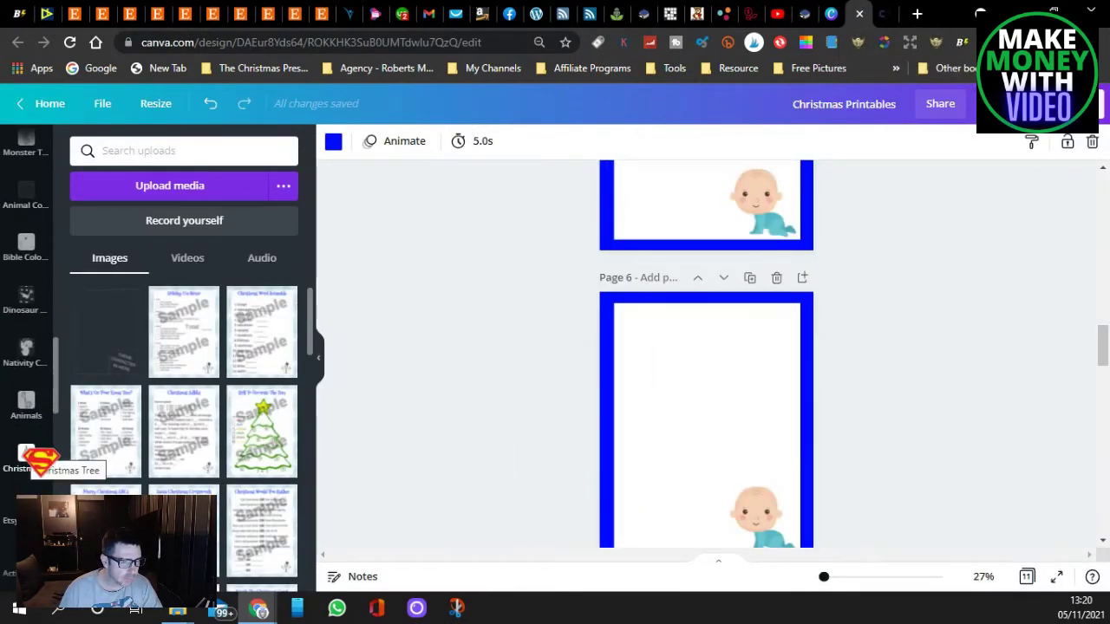
scroll(26, 452, "down", 5)
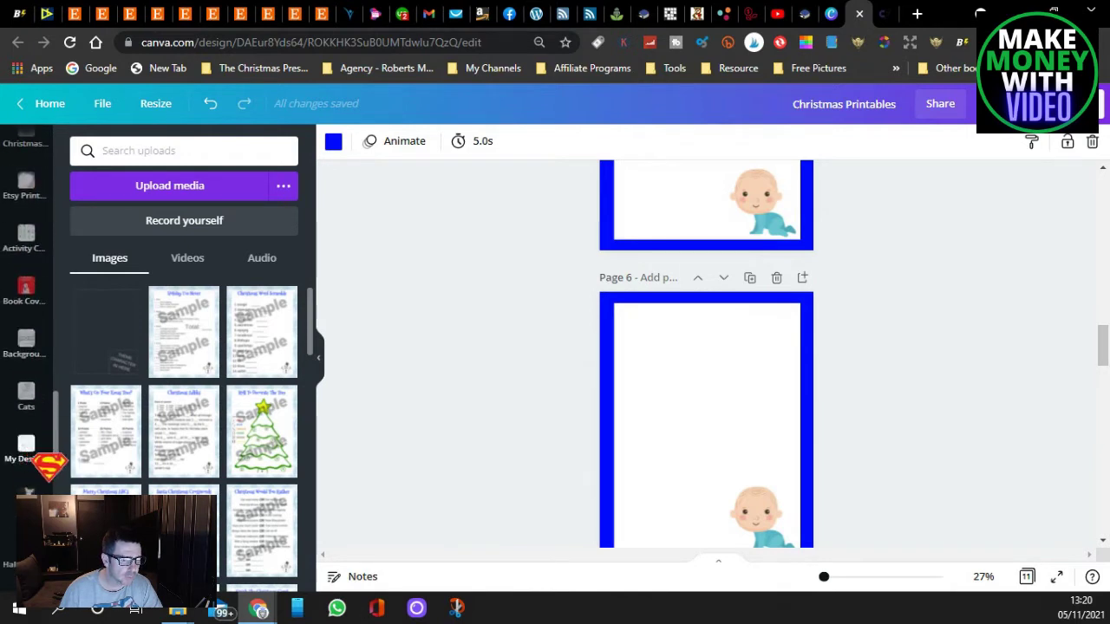
scroll(29, 491, "down", 4)
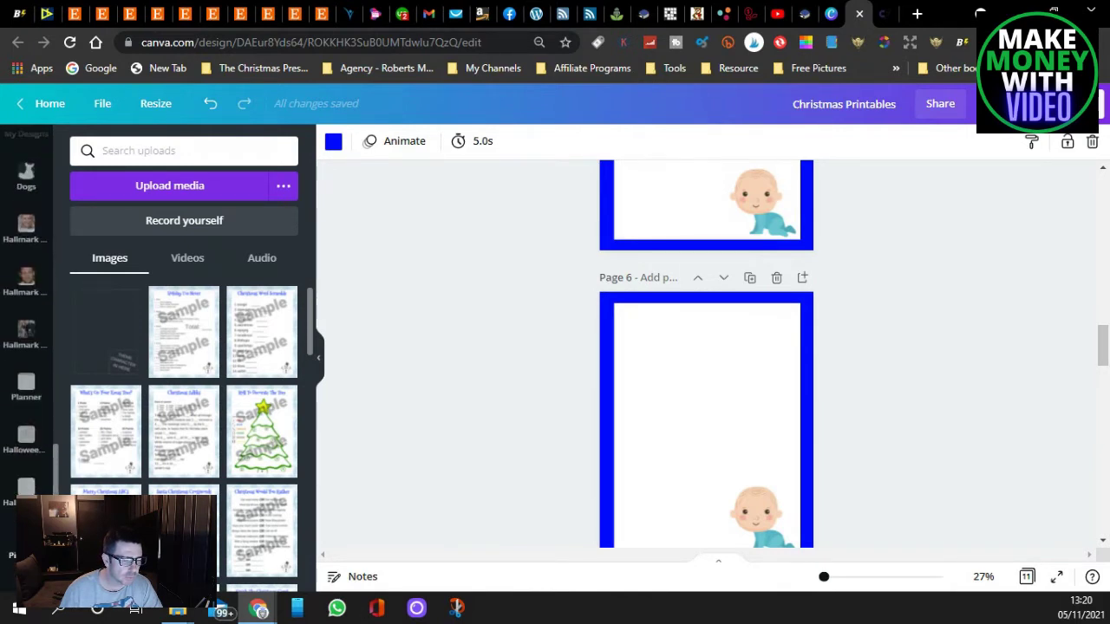
scroll(26, 347, "down", 3)
scroll(26, 347, "down", 2)
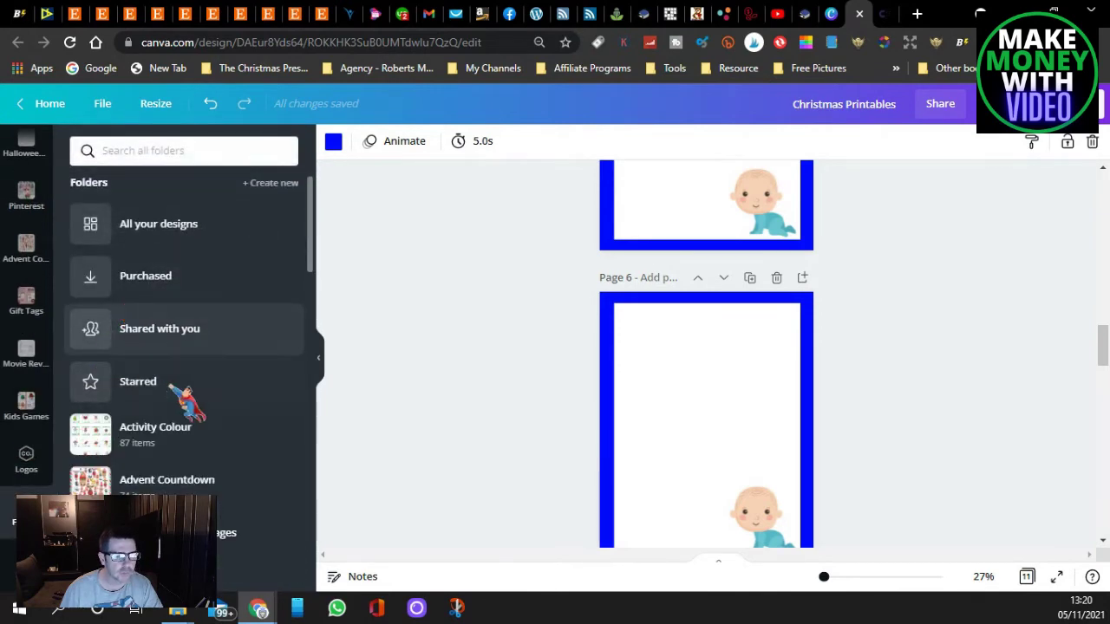
scroll(210, 426, "down", 4)
scroll(223, 433, "down", 1)
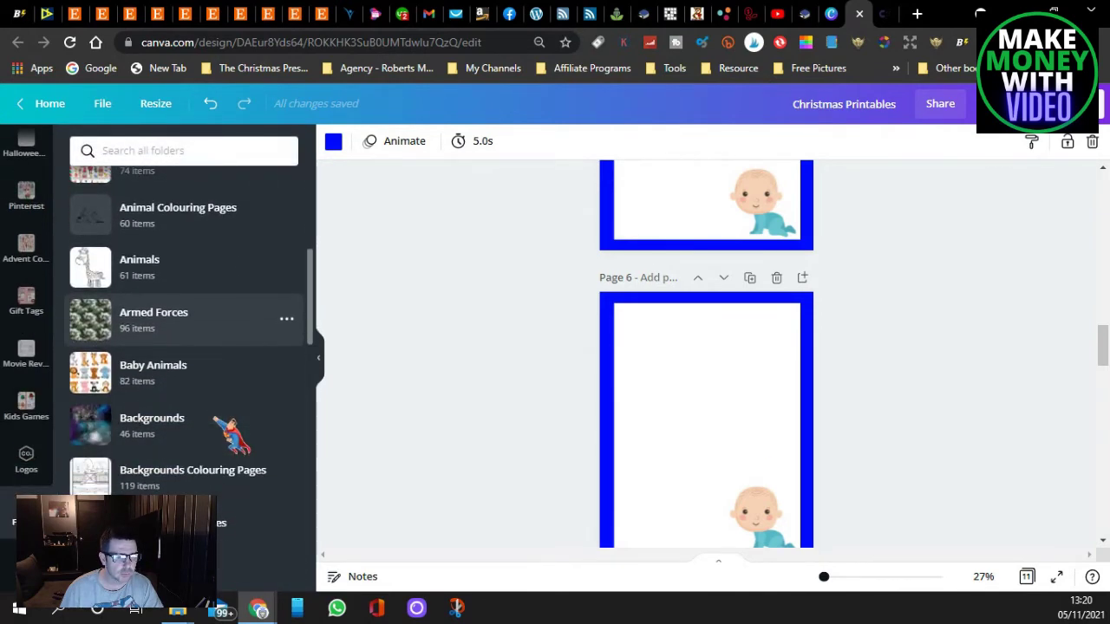
left_click(178, 429)
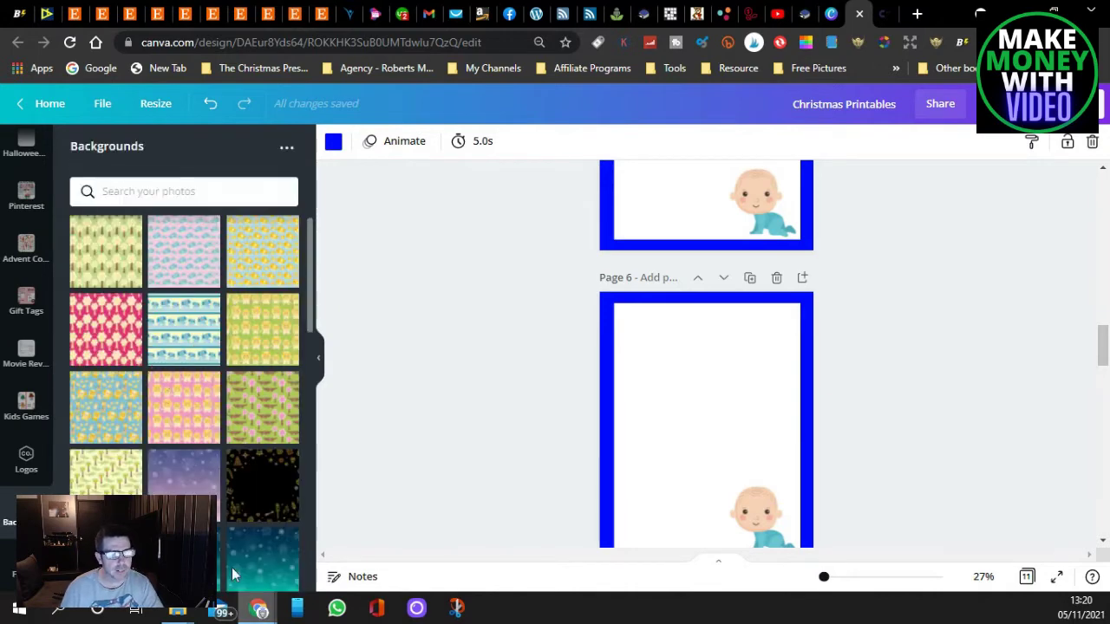
Look through the Backgrounds folder for patterns that suit the blue-bordered baby shower pages.
scroll(245, 520, "down", 5)
scroll(208, 459, "down", 5)
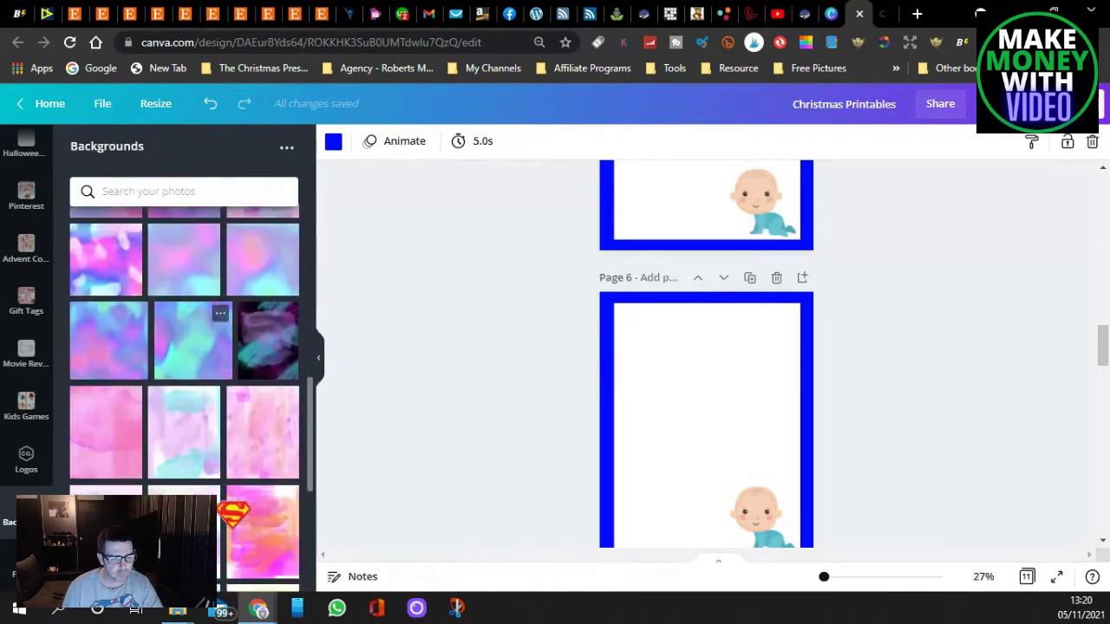
scroll(184, 390, "up", 6)
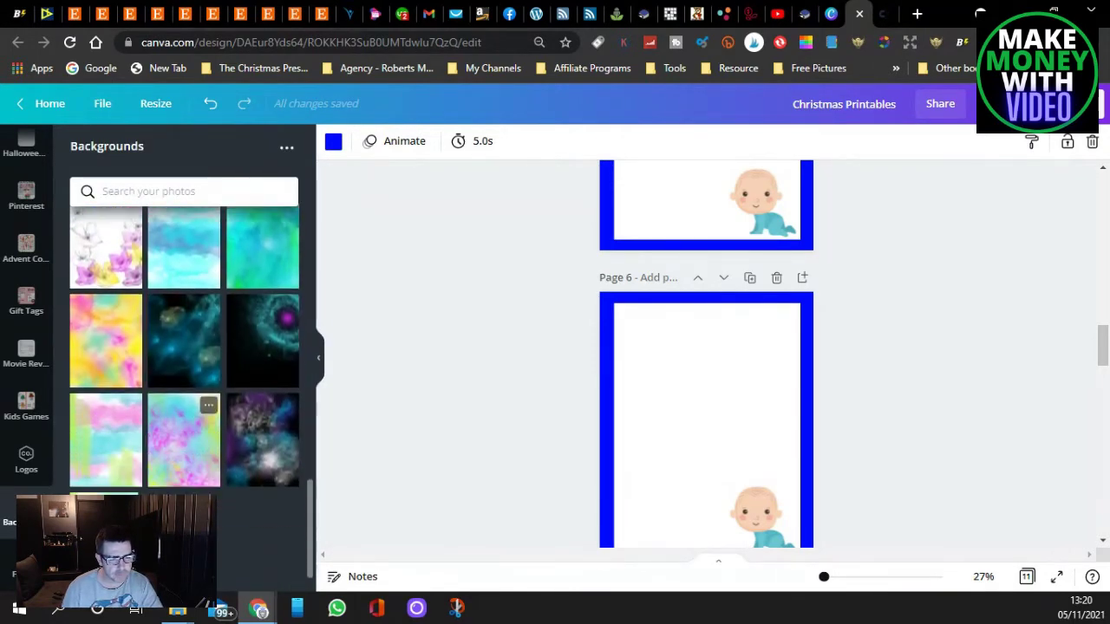
scroll(183, 391, "up", 3)
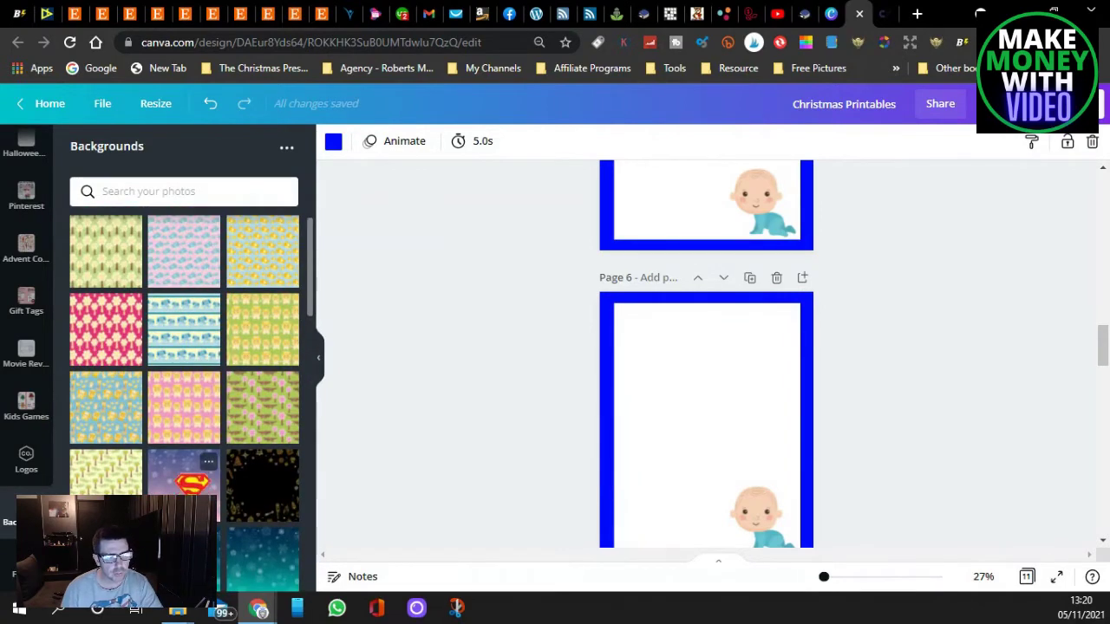
scroll(542, 356, "up", 15)
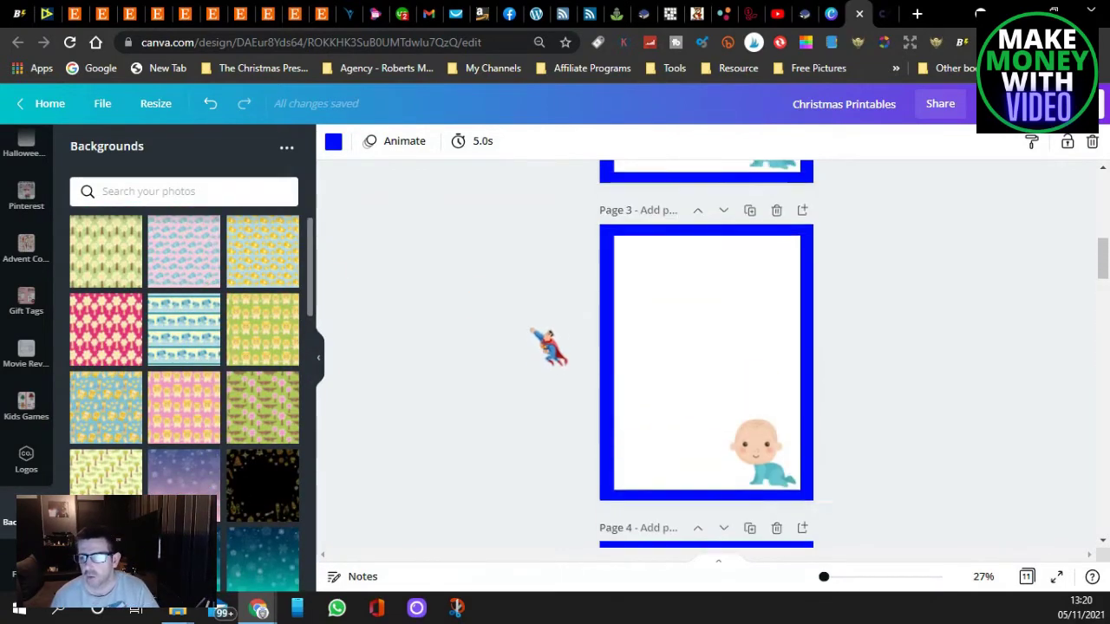
scroll(535, 316, "down", 4)
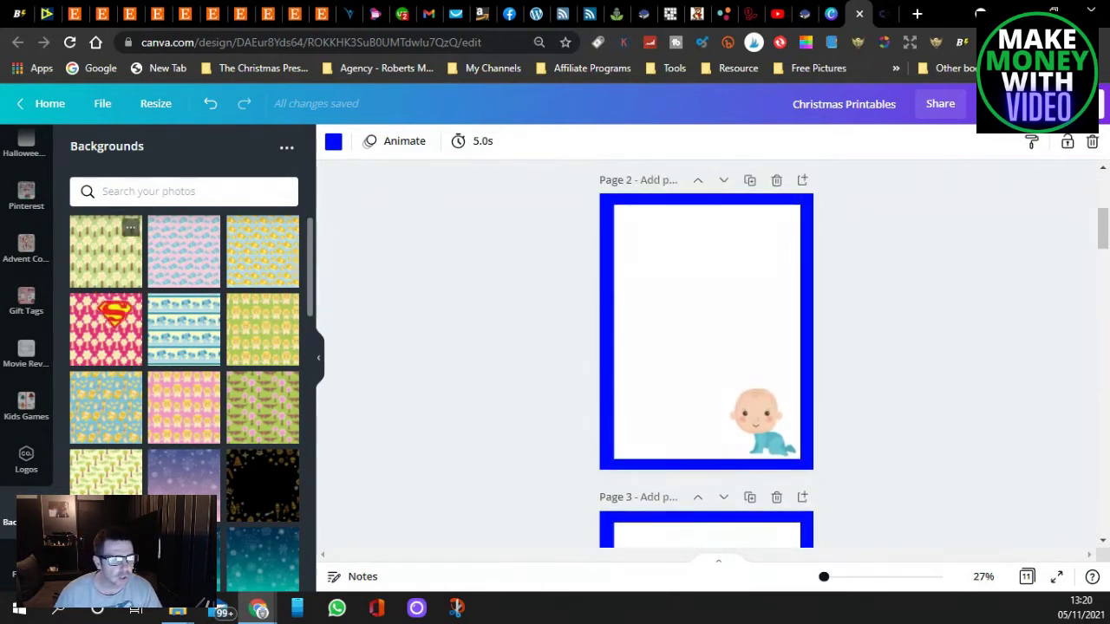
mouse_move(184, 408)
left_mouse_down()
mouse_move(607, 363)
mouse_move(567, 355)
mouse_move(173, 403)
left_mouse_up()
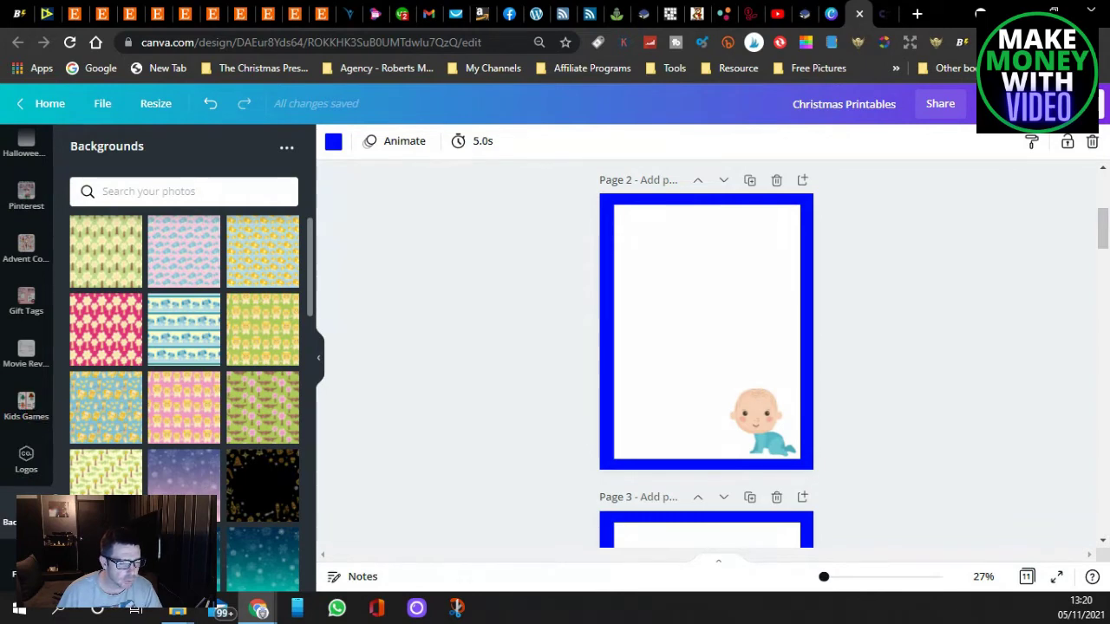
Open the Baby Animals folder and look through its animal graphics for a theme character.
left_click(26, 511)
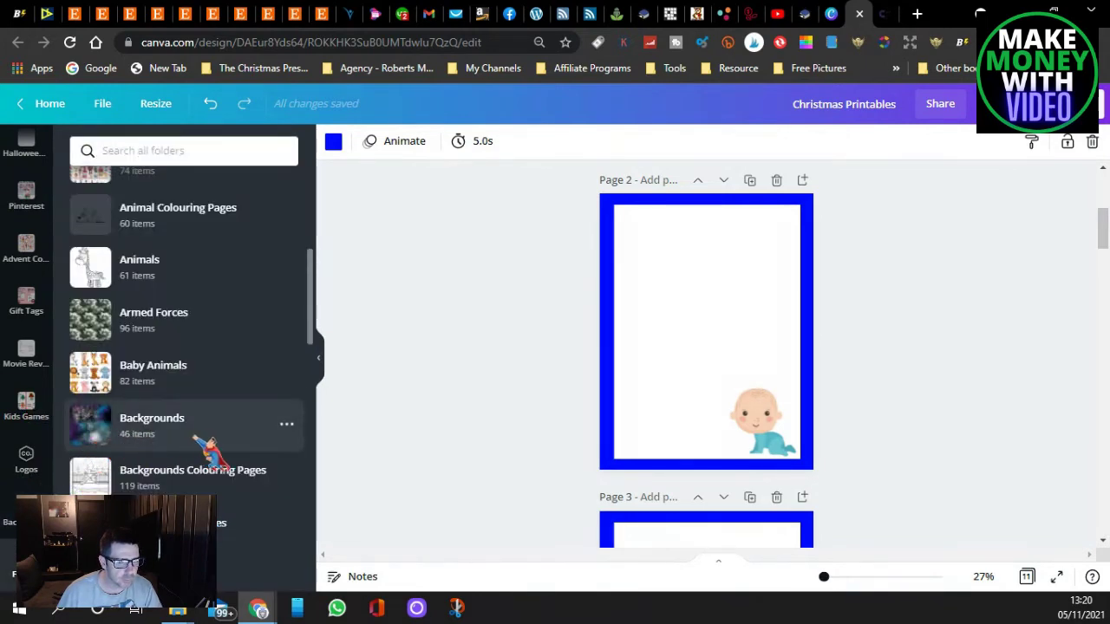
left_click(173, 381)
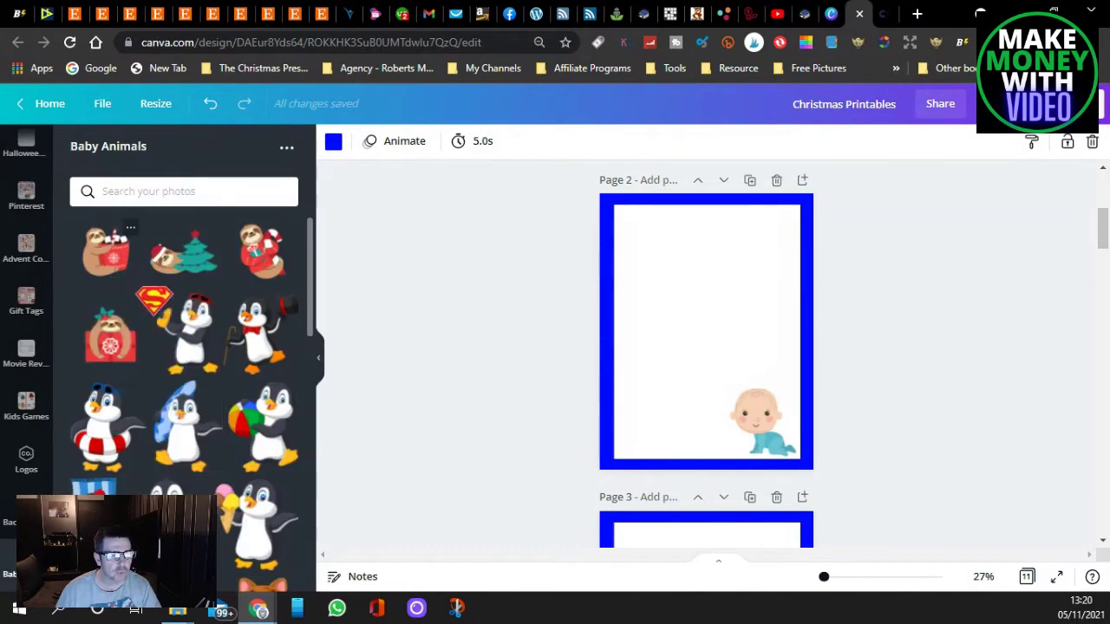
scroll(184, 399, "down", 10)
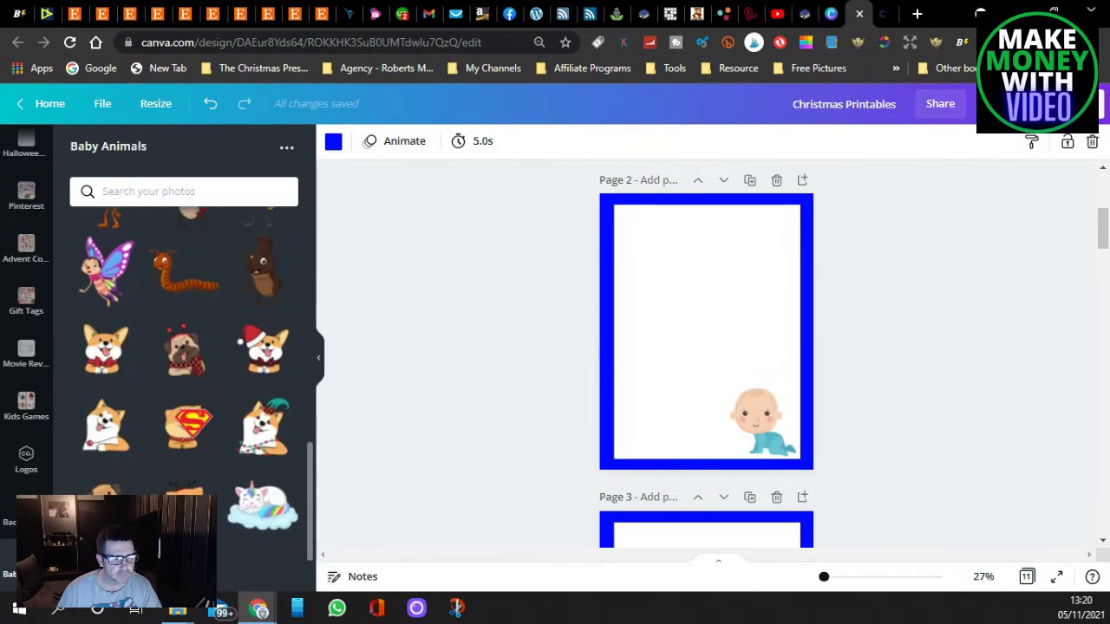
scroll(200, 407, "down", 10)
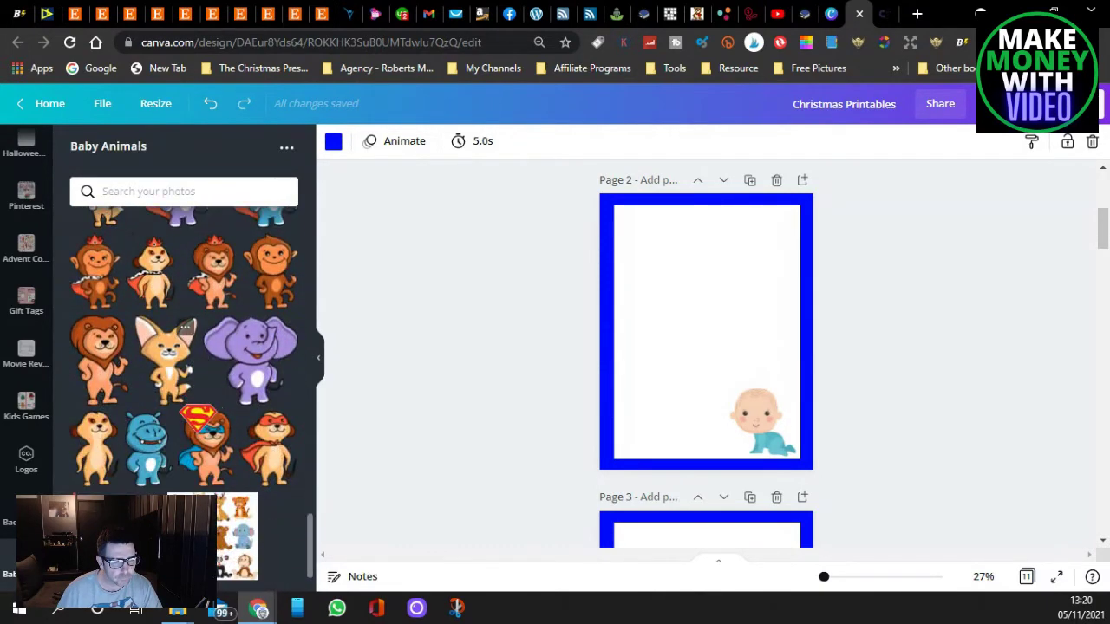
scroll(183, 399, "up", 10)
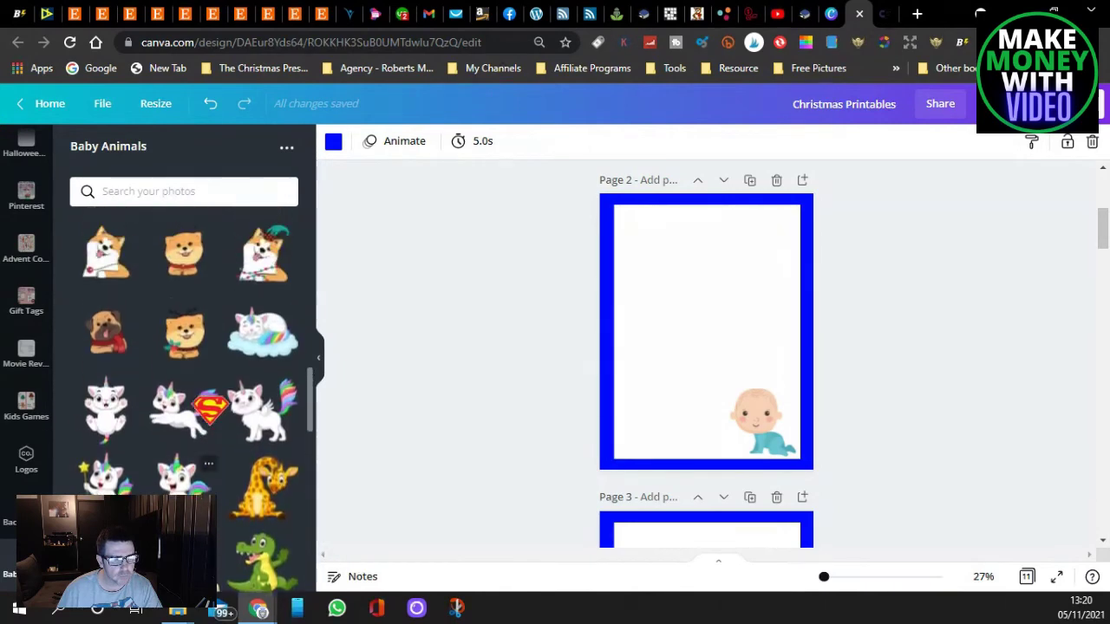
scroll(209, 412, "down", 1)
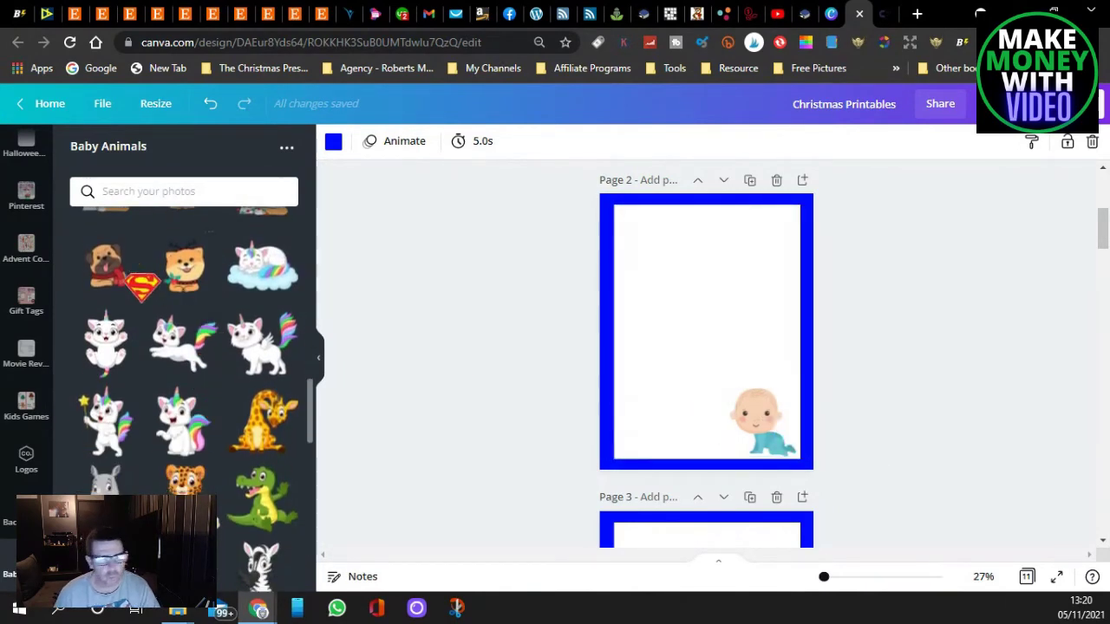
scroll(148, 312, "up", 10)
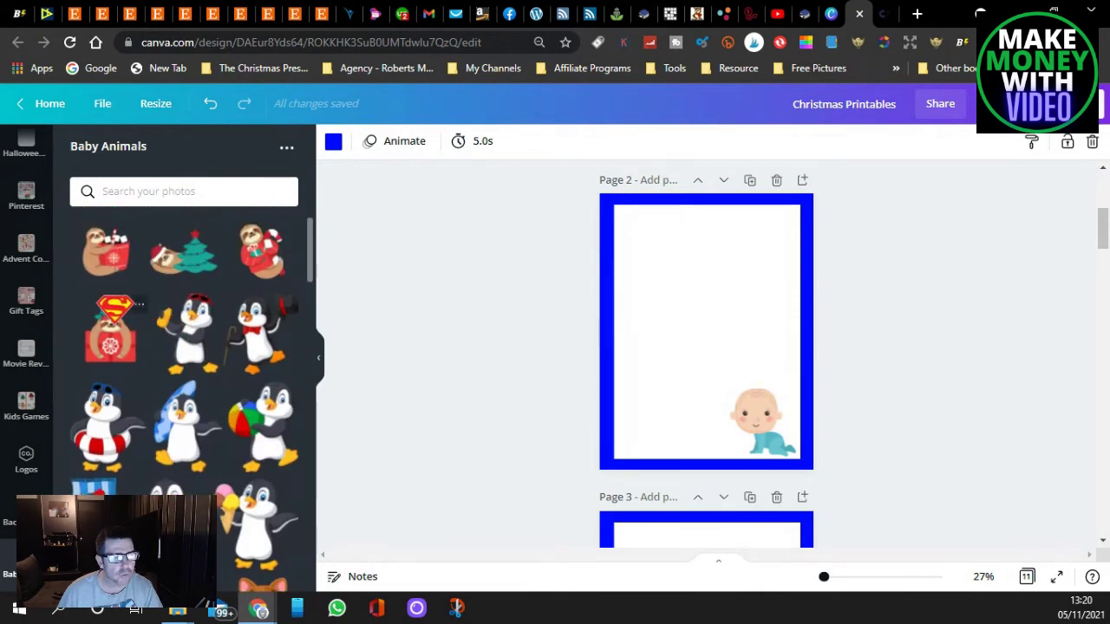
Delete the crawling baby graphic from page 2.
left_click_drag(105, 252, 694, 355)
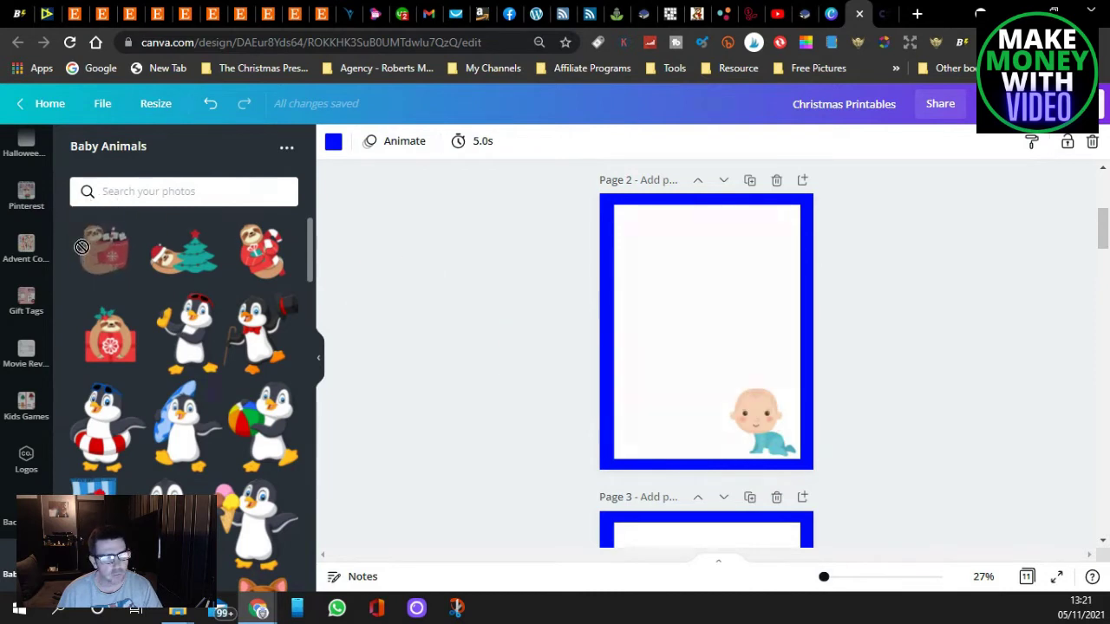
right_click(744, 417)
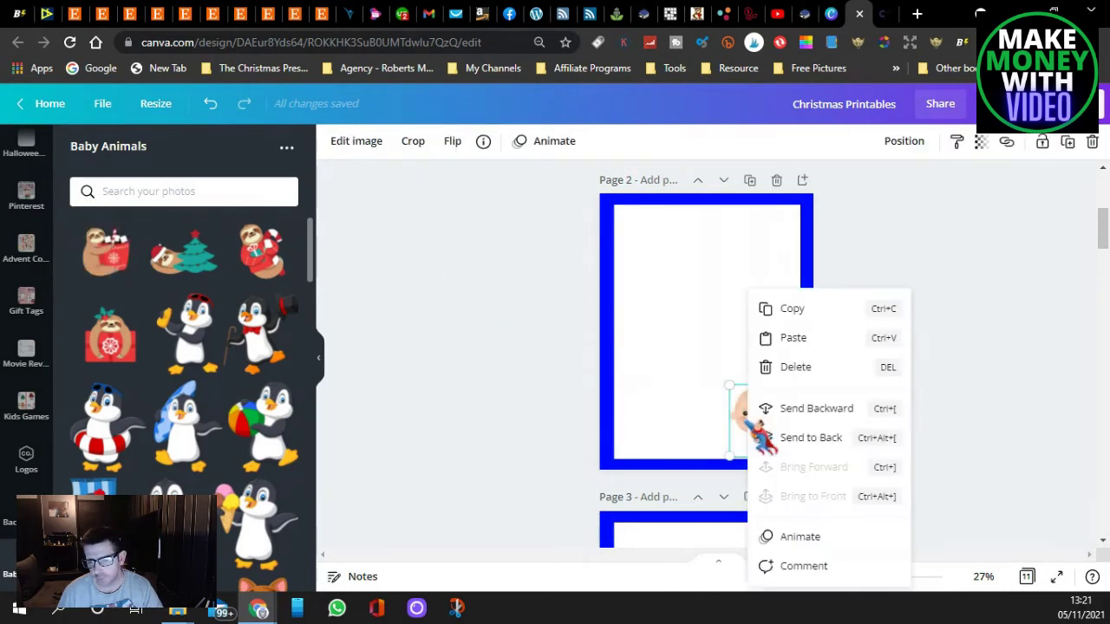
left_click(811, 370)
Add the sloth hugging a red mug to page 1 and size it to cover the theme character placeholder.
scroll(538, 382, "up", 4)
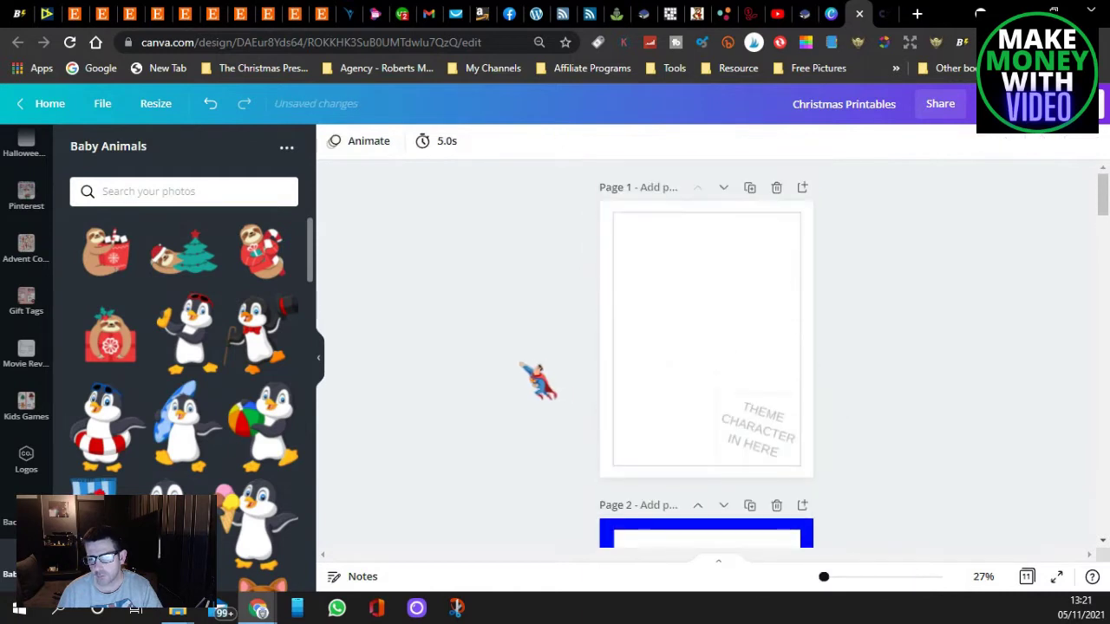
left_click_drag(106, 253, 687, 362)
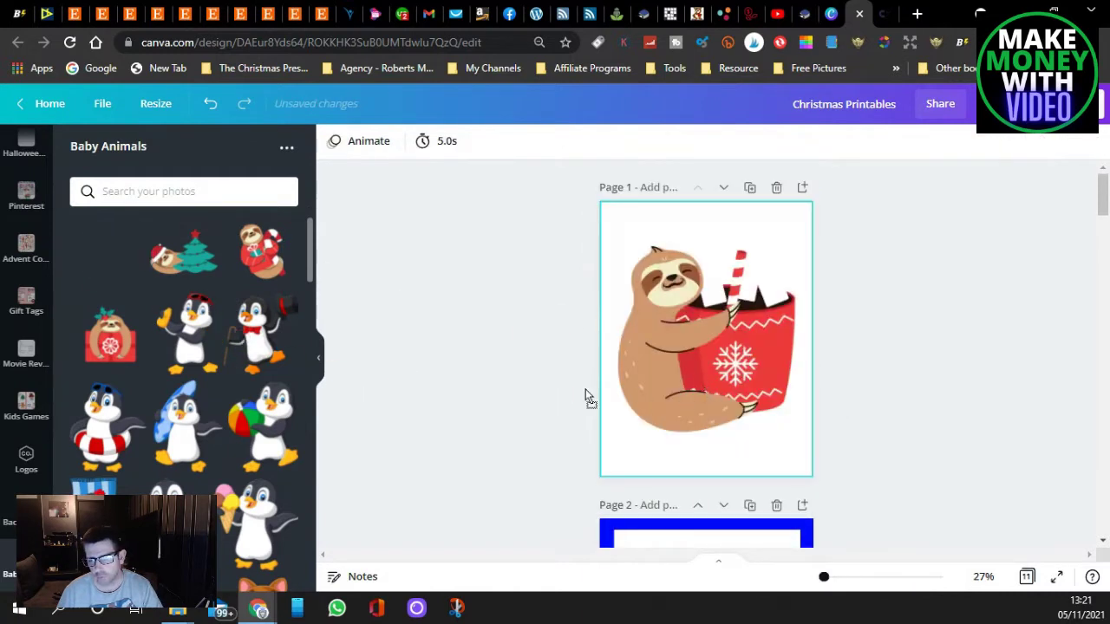
left_click_drag(770, 373, 728, 329)
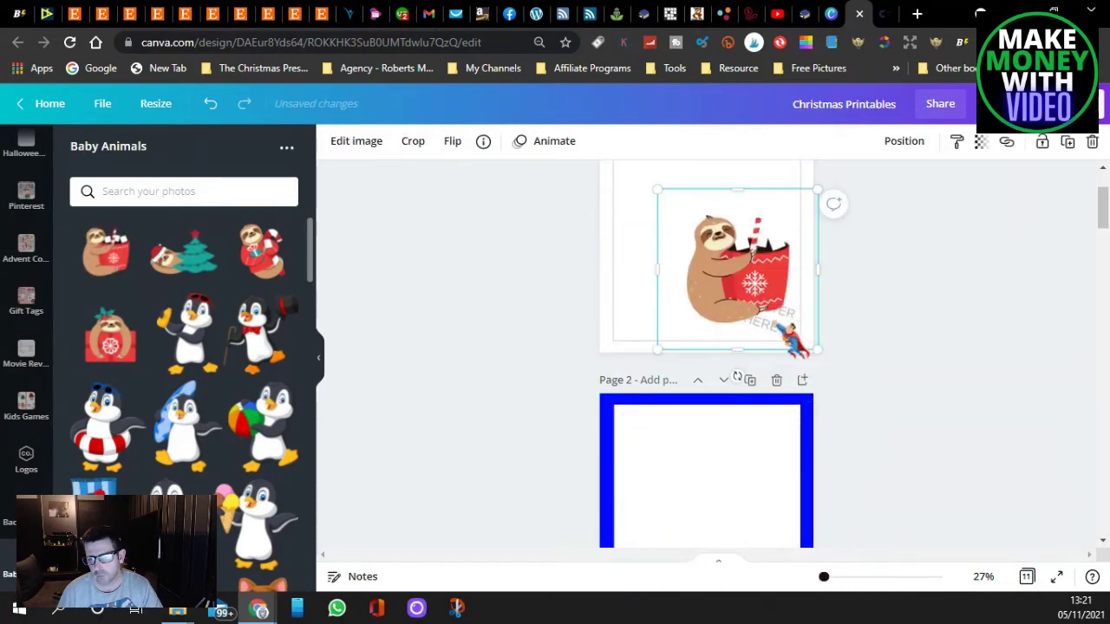
left_click_drag(813, 350, 758, 343)
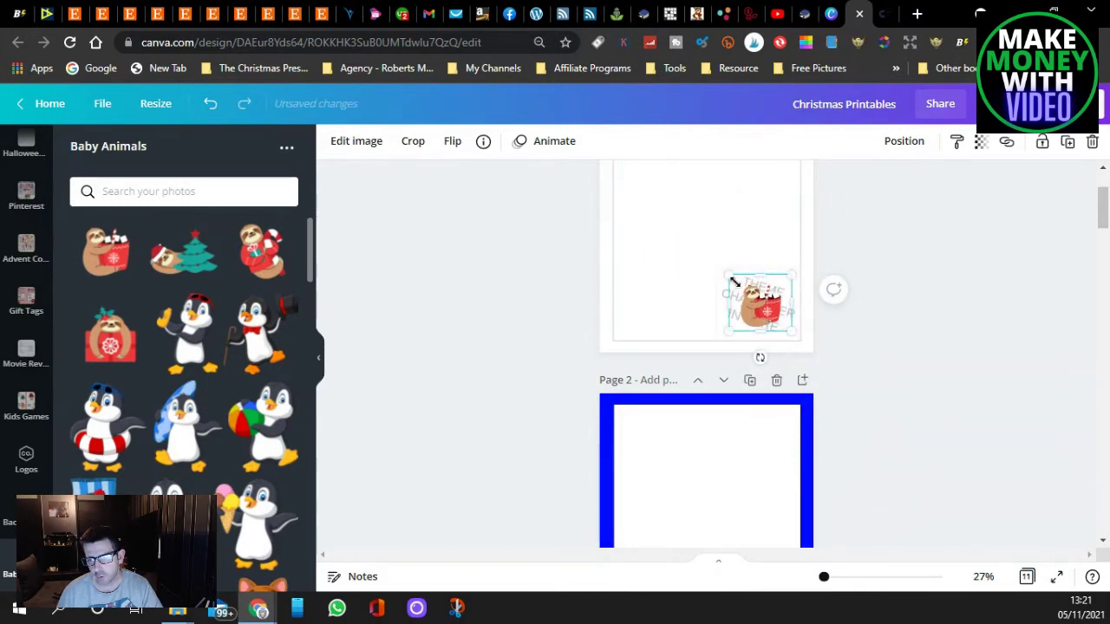
mouse_move(733, 282)
left_mouse_down()
mouse_move(713, 261)
mouse_move(717, 276)
left_mouse_up()
left_click_drag(792, 330, 808, 345)
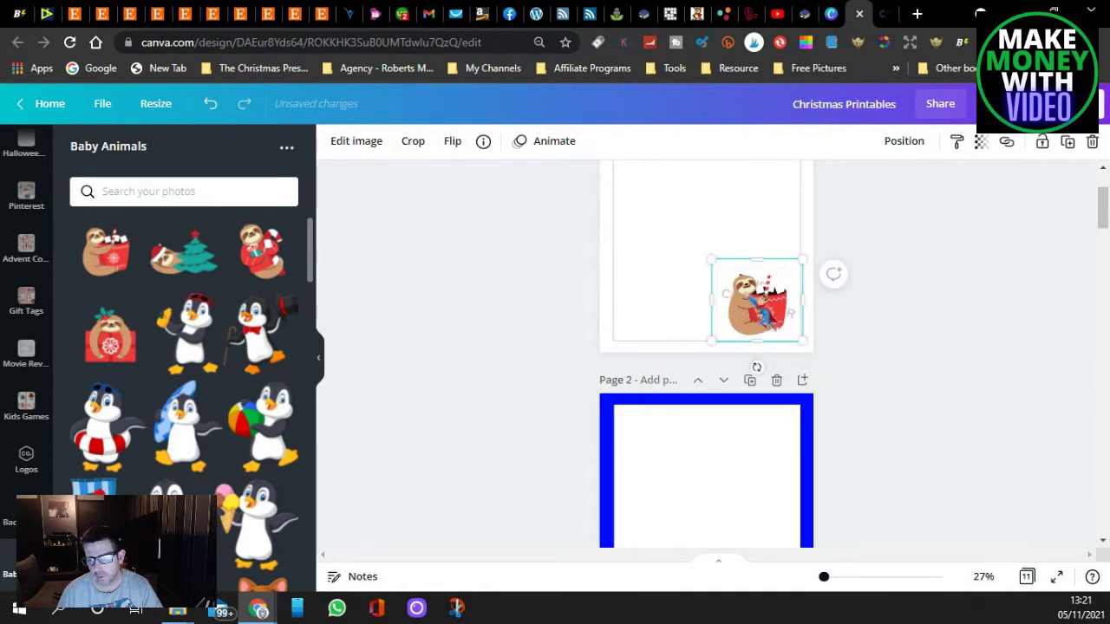
Copy the sloth graphic from page 1 and paste it onto page 2 in the same corner.
right_click(755, 297)
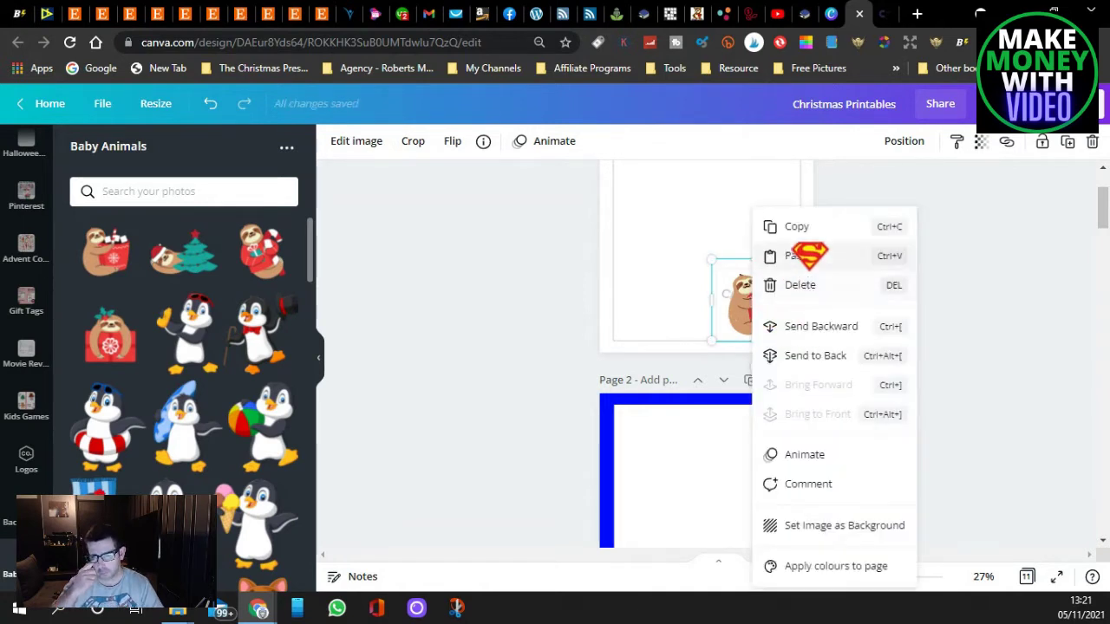
left_click(806, 234)
scroll(637, 260, "down", 3)
right_click(786, 400)
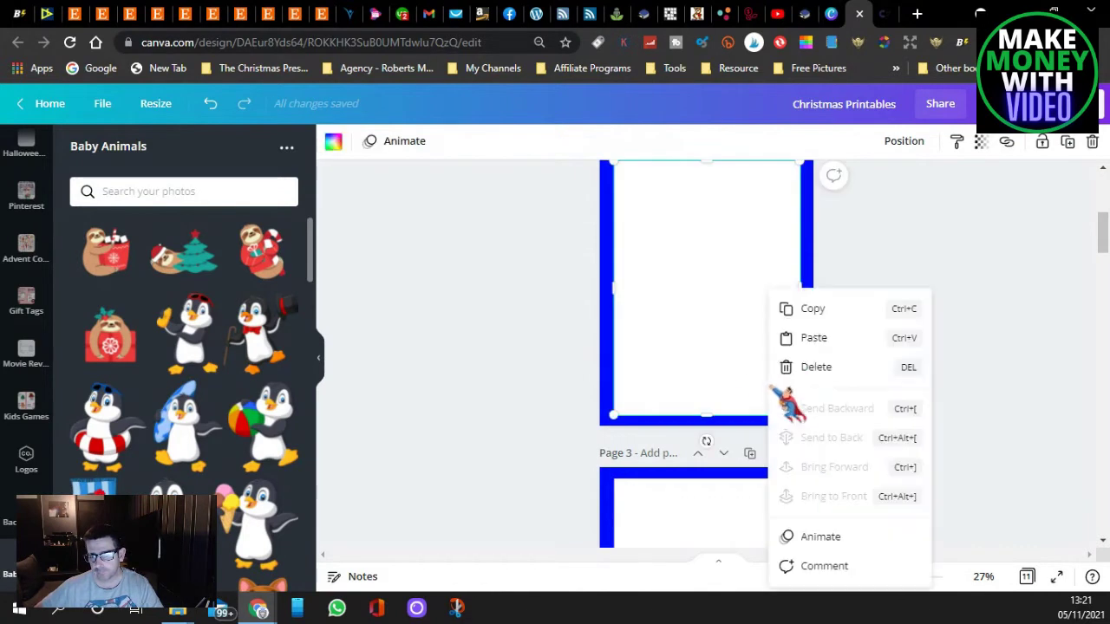
left_click(815, 338)
left_click(510, 328)
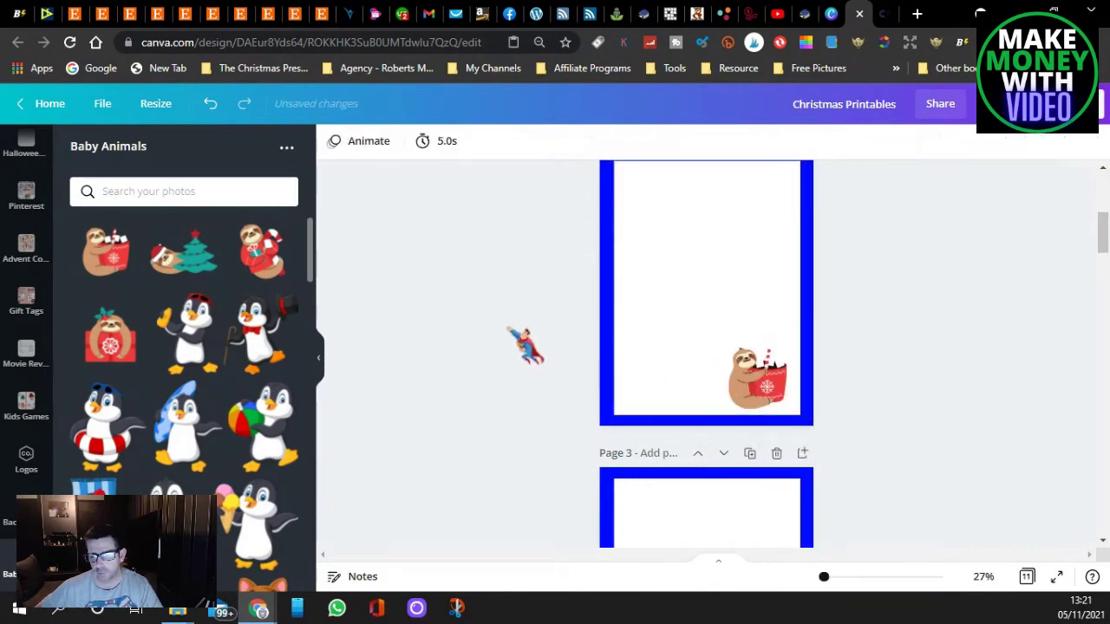
Delete the sloth graphic from page 1.
scroll(581, 347, "up", 5)
right_click(768, 390)
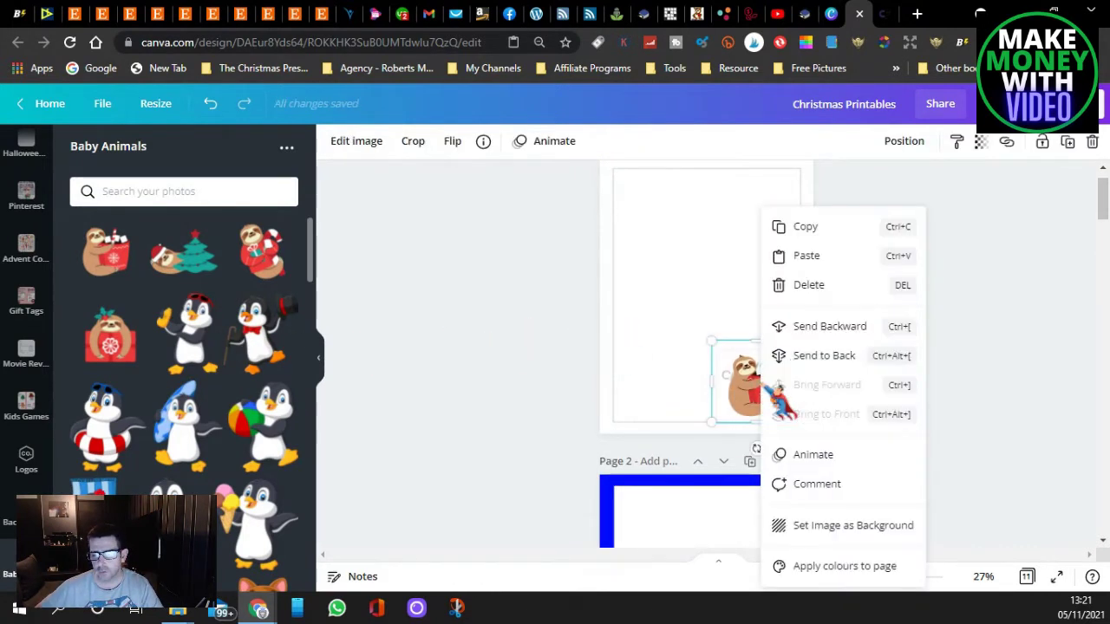
left_click(791, 283)
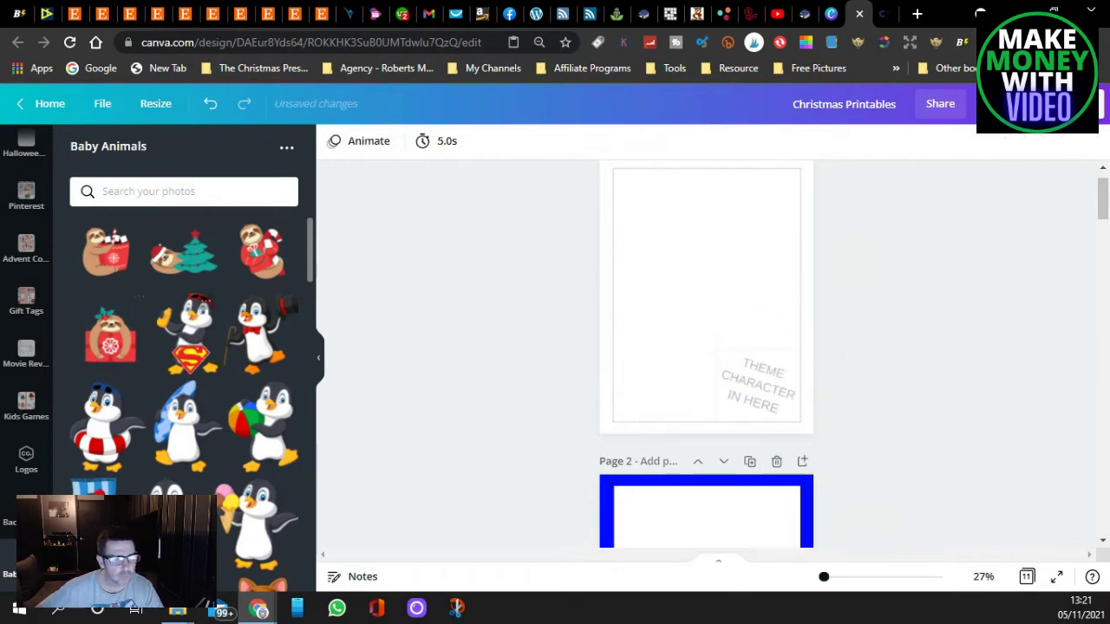
Add the penguin with the top hat and cane to page 1 and size it to fit the theme character placeholder.
scroll(183, 399, "down", 1)
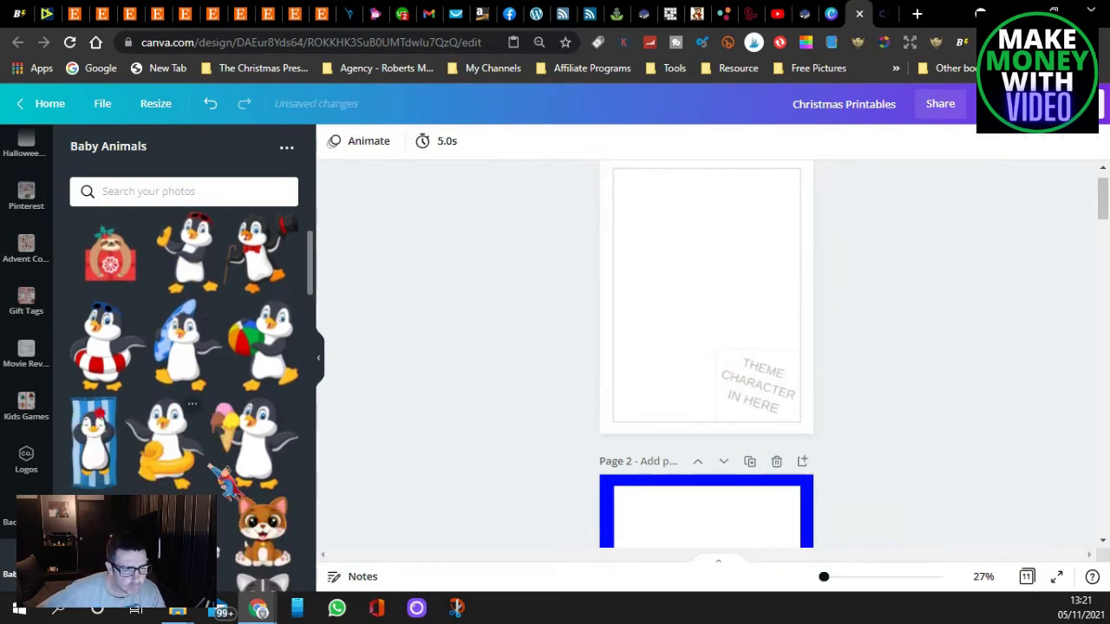
scroll(184, 390, "up", 1)
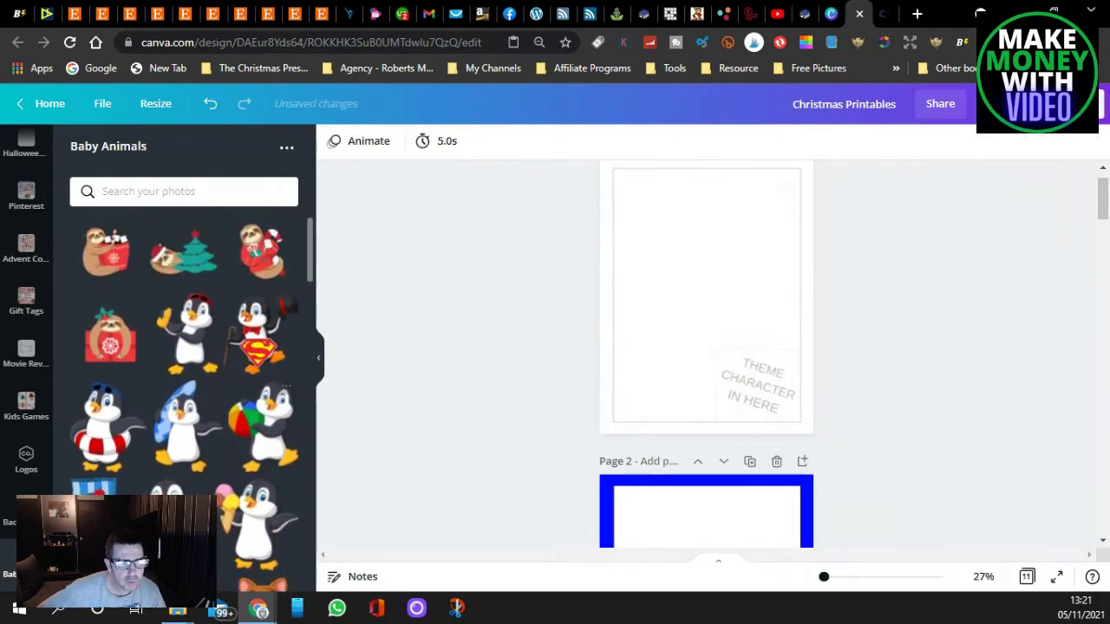
left_click_drag(261, 333, 700, 310)
left_click_drag(622, 239, 726, 356)
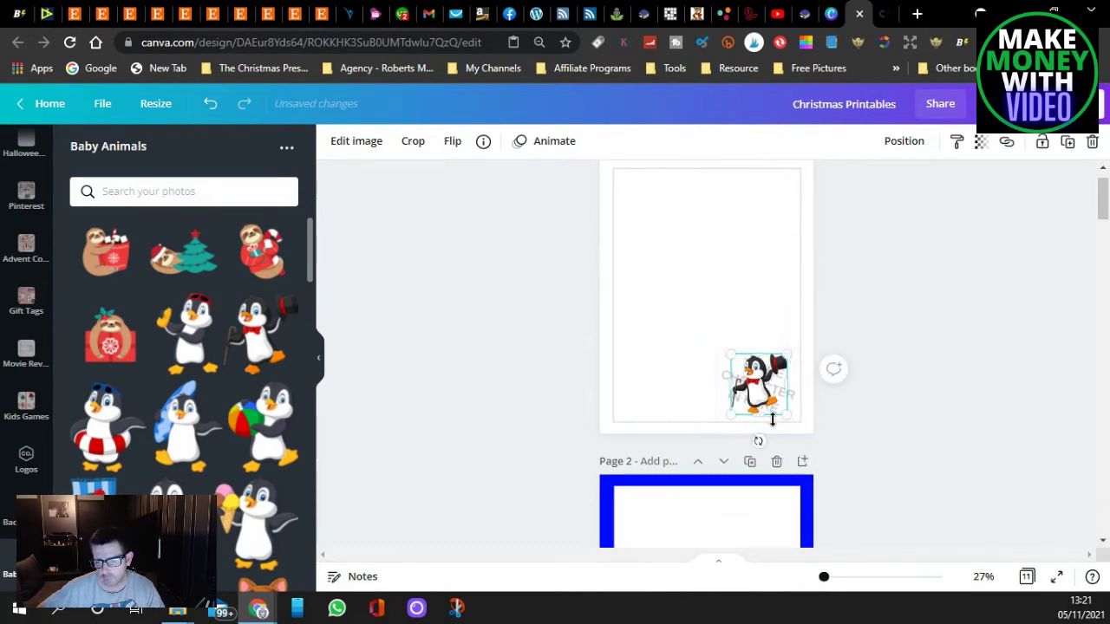
mouse_move(786, 415)
left_mouse_down()
mouse_move(800, 436)
mouse_move(793, 420)
left_mouse_up()
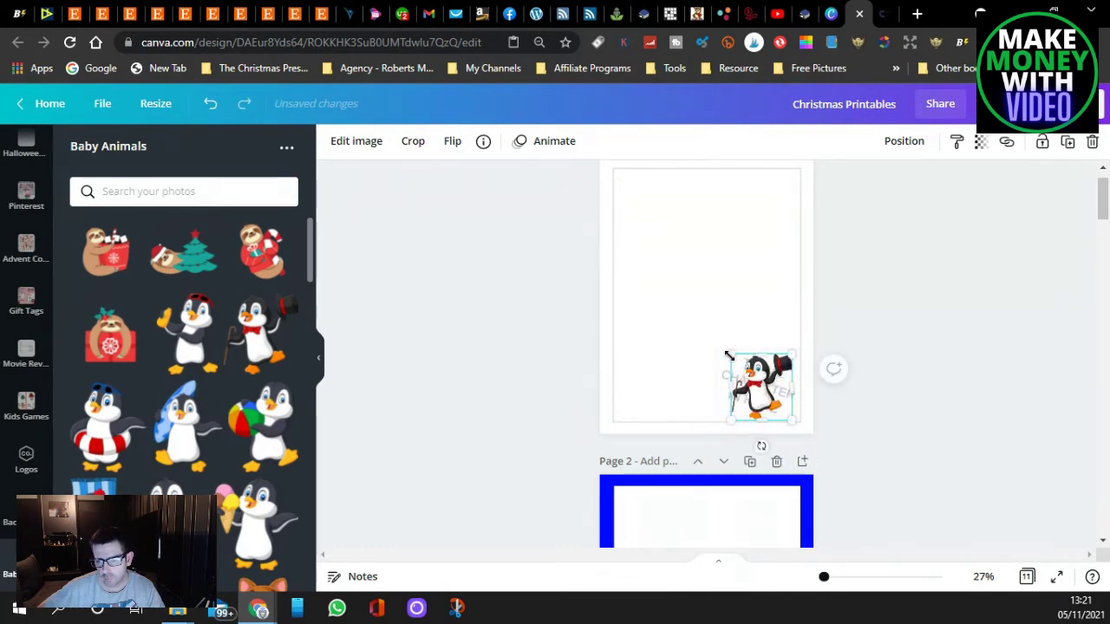
left_click_drag(728, 353, 728, 351)
Replace the crawling baby on page 3 with a copy of the top-hat penguin from page 1.
right_click(761, 381)
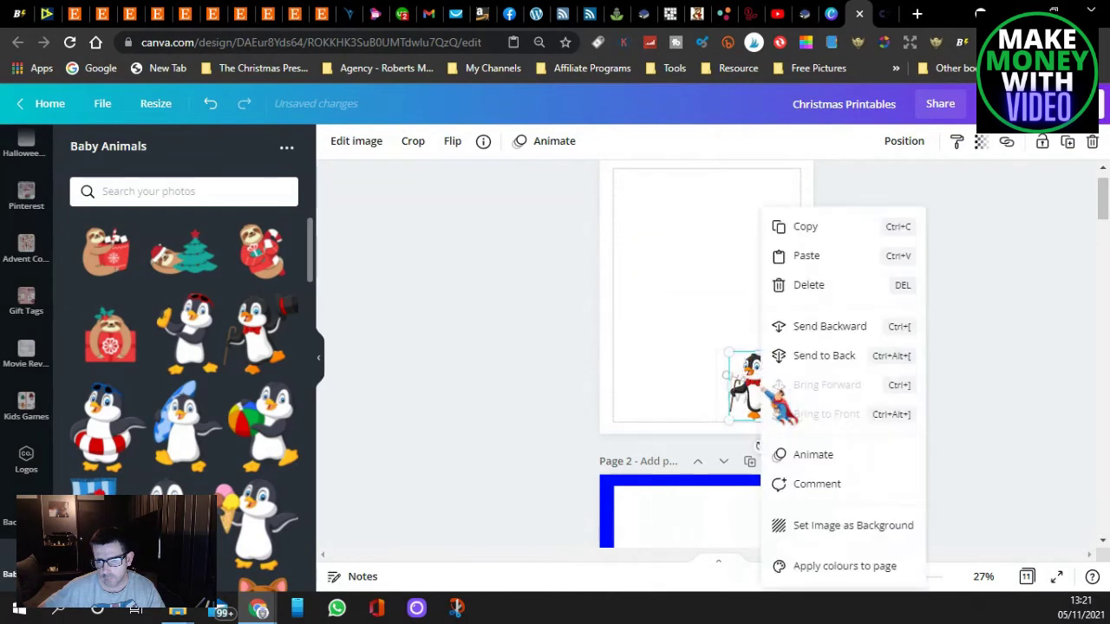
left_click(811, 226)
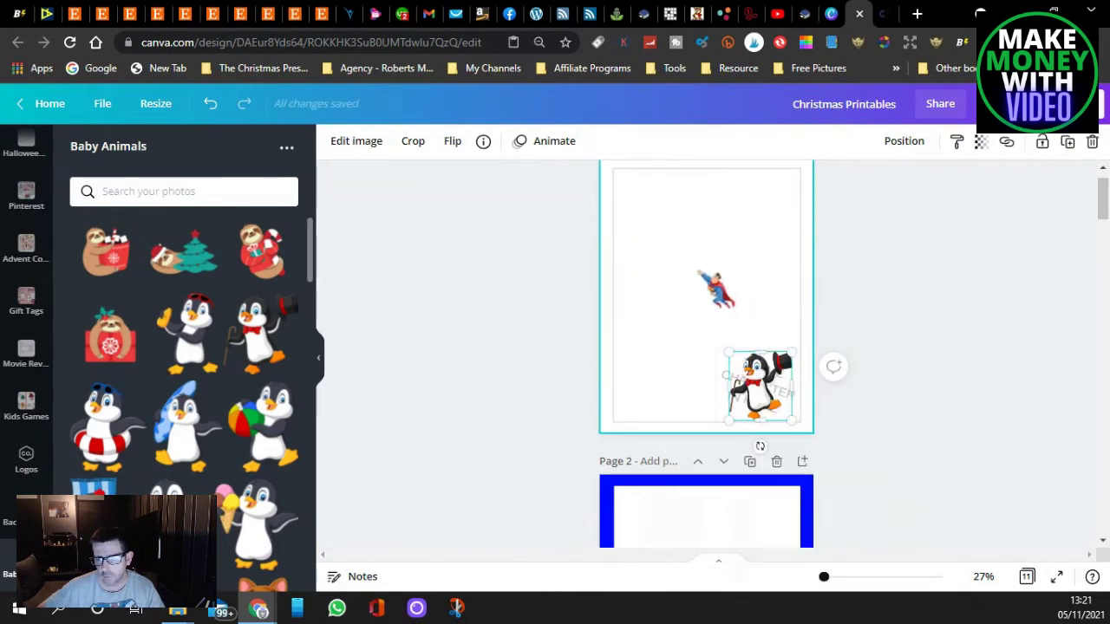
scroll(685, 295, "down", 5)
scroll(675, 299, "down", 3)
right_click(763, 299)
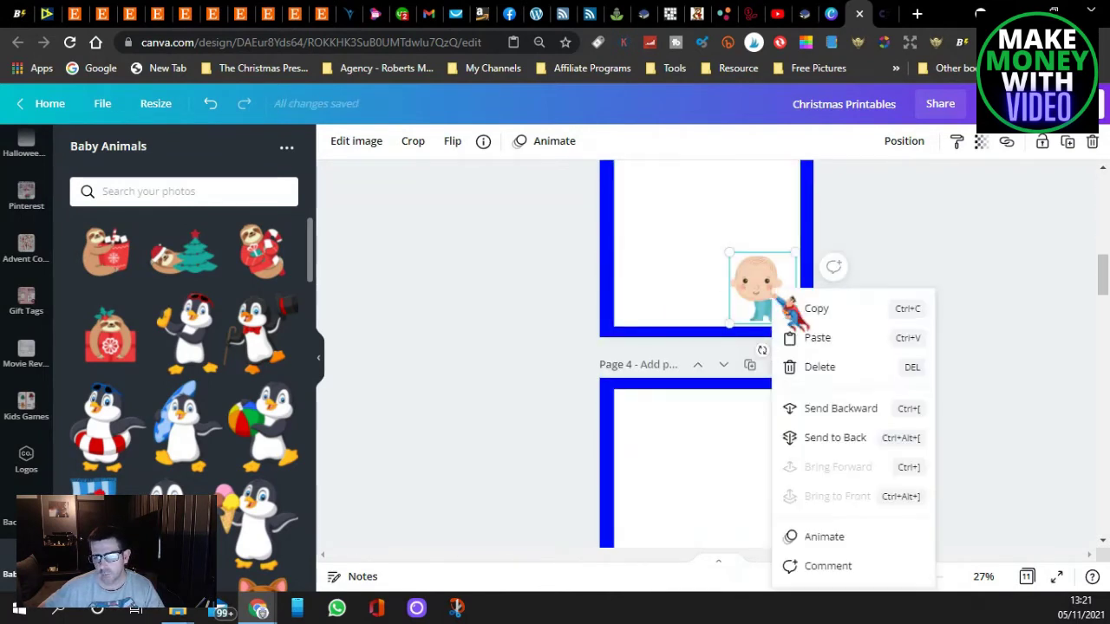
left_click(817, 365)
right_click(757, 289)
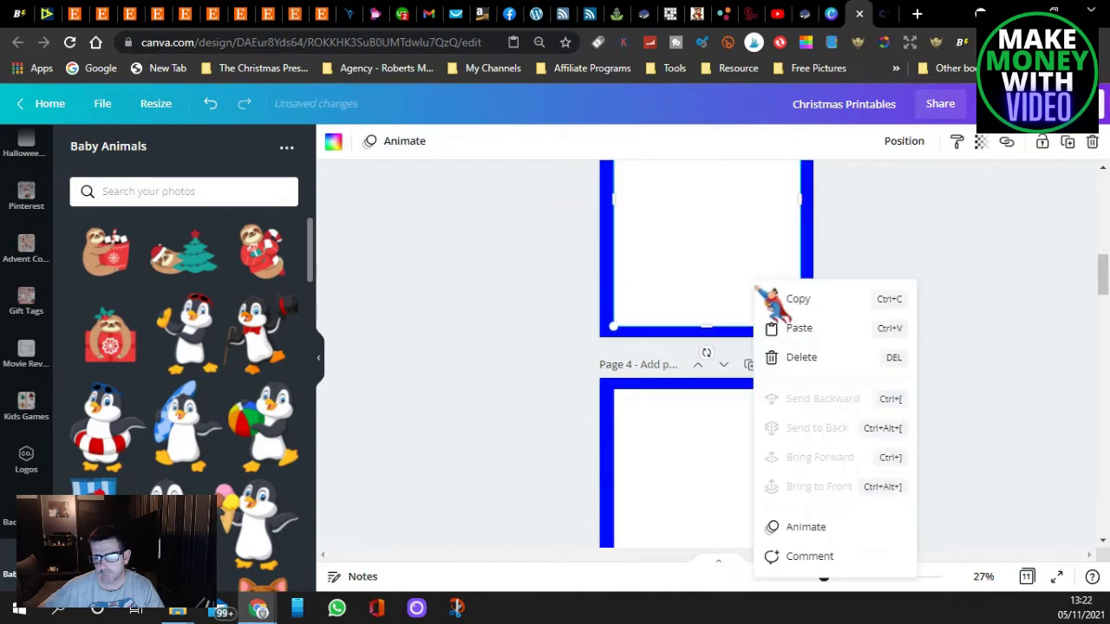
left_click(799, 329)
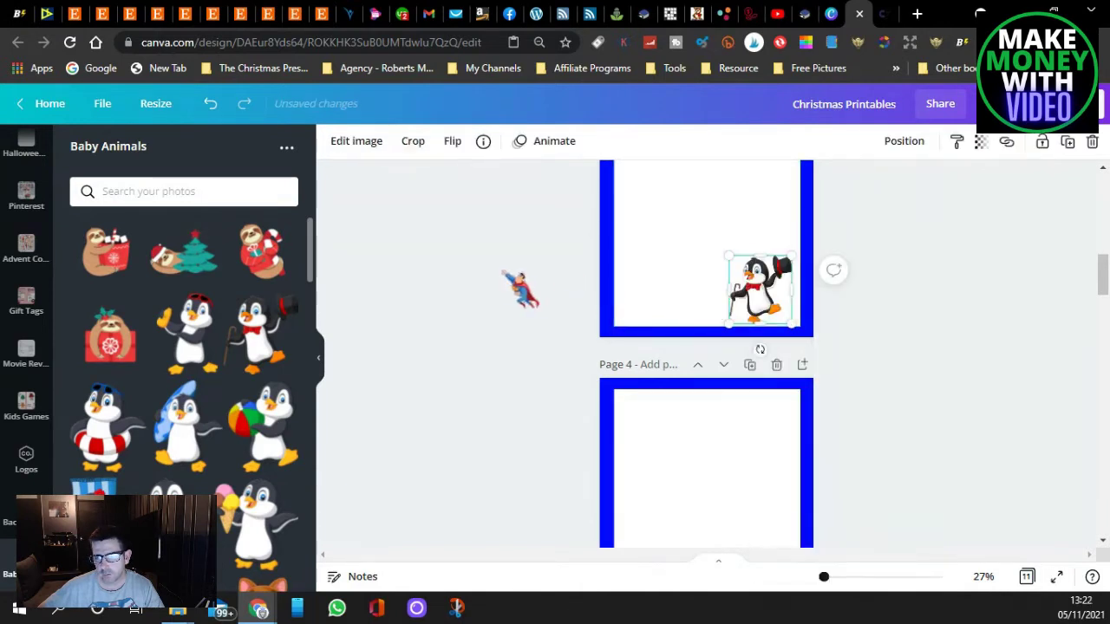
Delete the top-hat penguin from page 1.
scroll(521, 321, "up", 6)
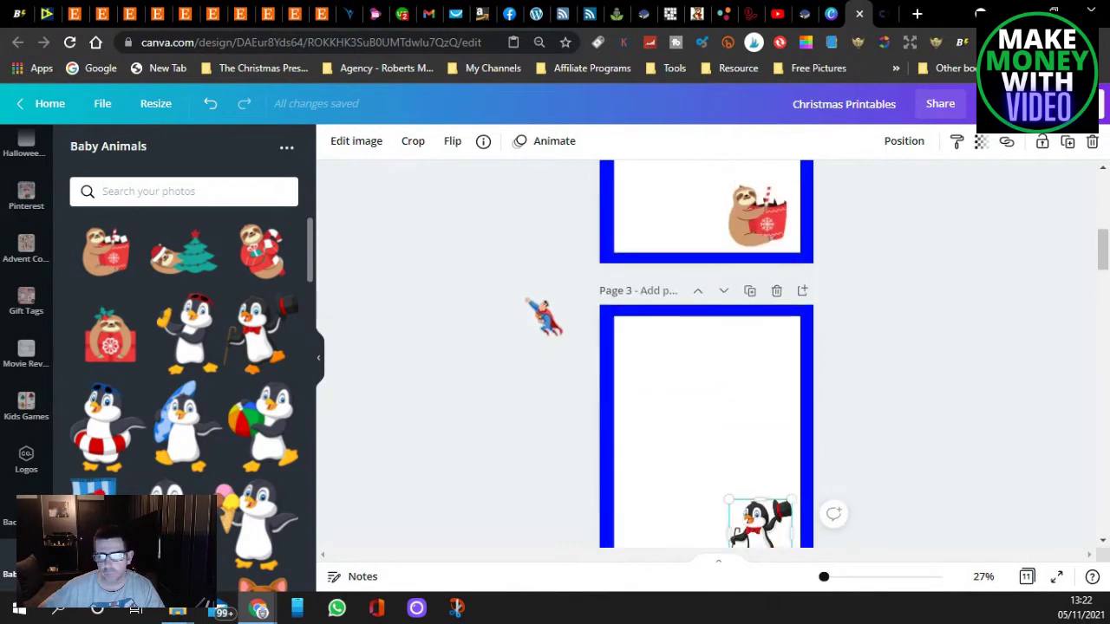
left_click(763, 308)
right_click(759, 299)
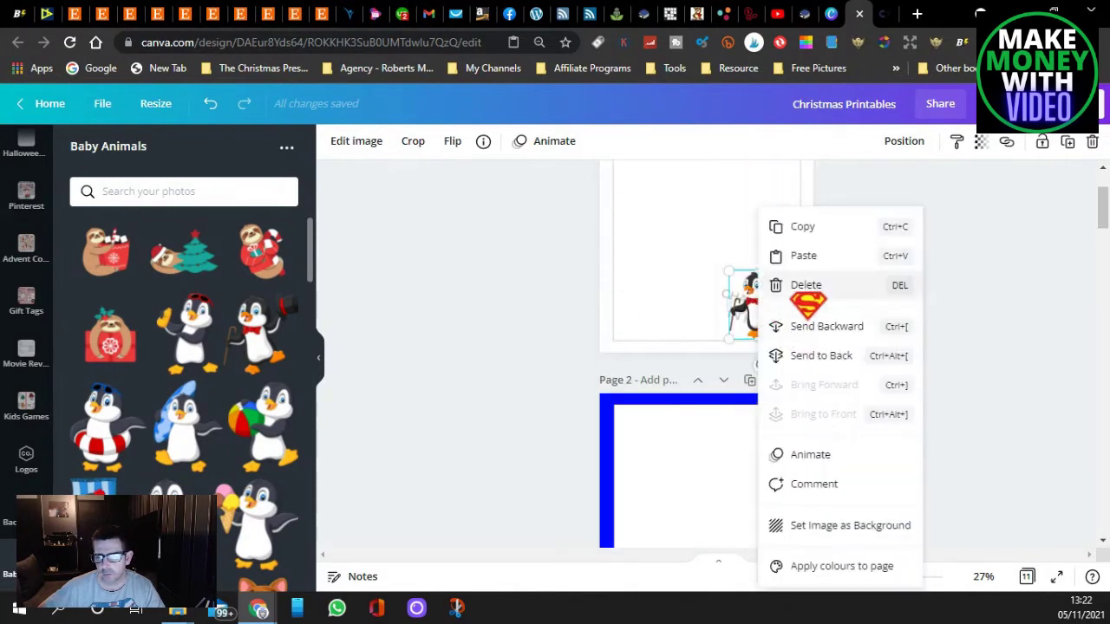
left_click(806, 289)
Add the pink bunny with the bow to page 1 and shrink it to cover the theme character placeholder.
scroll(109, 412, "down", 5)
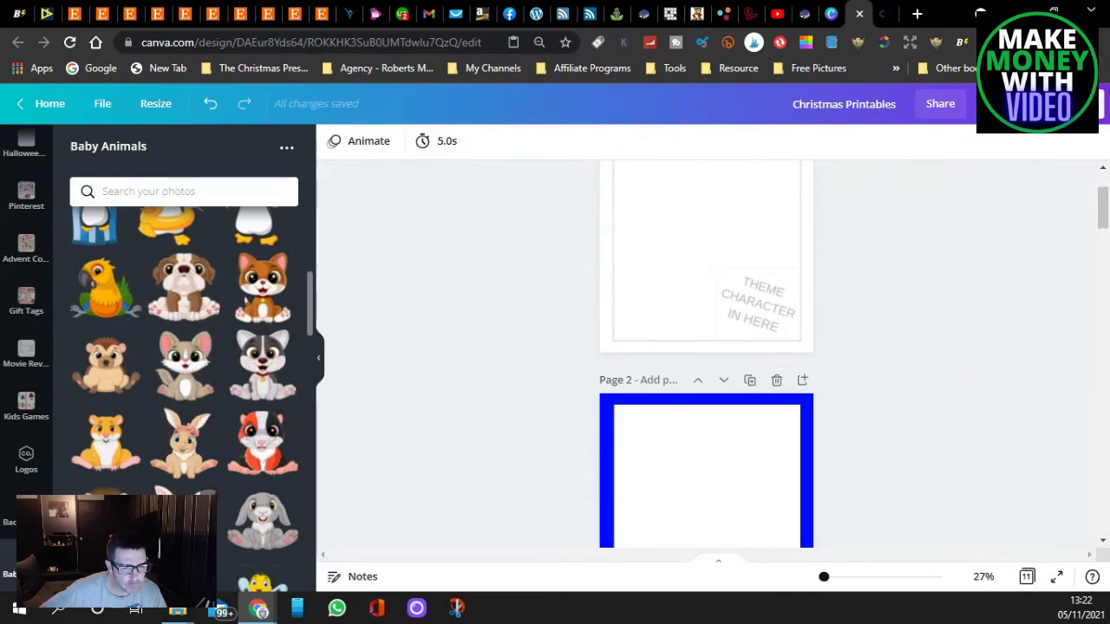
left_click_drag(398, 392, 641, 466)
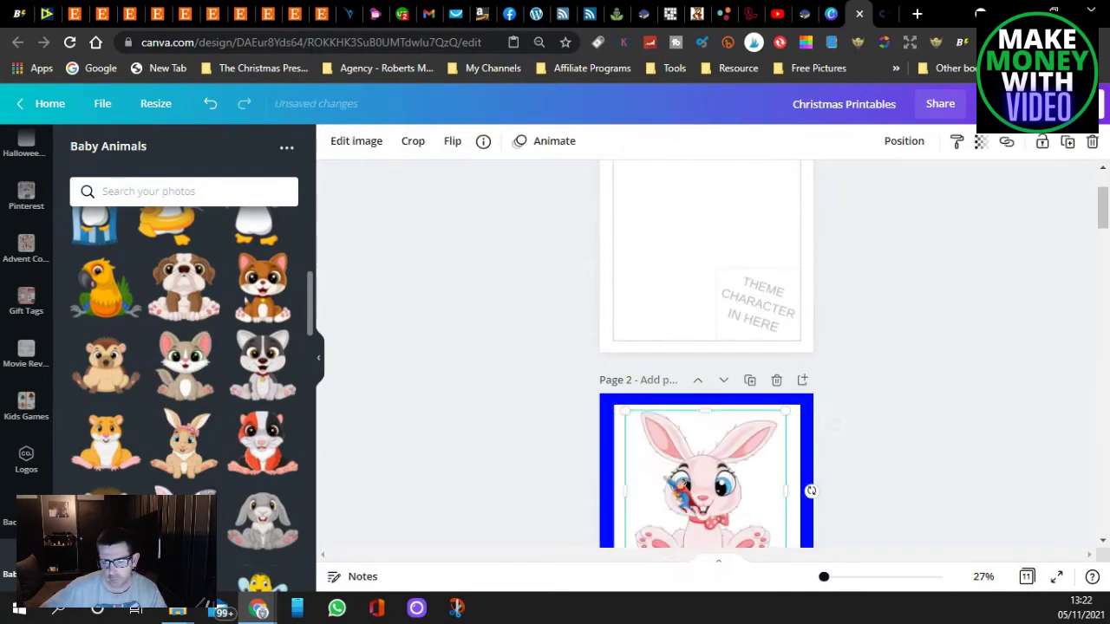
left_click_drag(718, 513, 728, 280)
left_click_drag(639, 180, 777, 252)
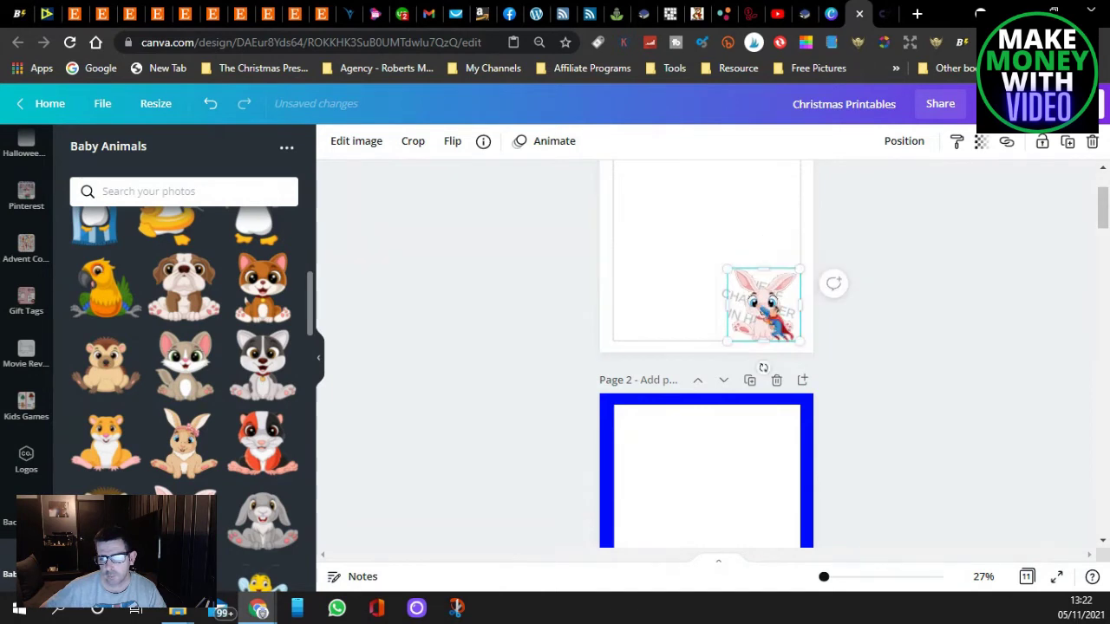
Replace the crawling baby on page 4 with a copy of the pink bunny from page 1.
right_click(753, 299)
left_click(799, 227)
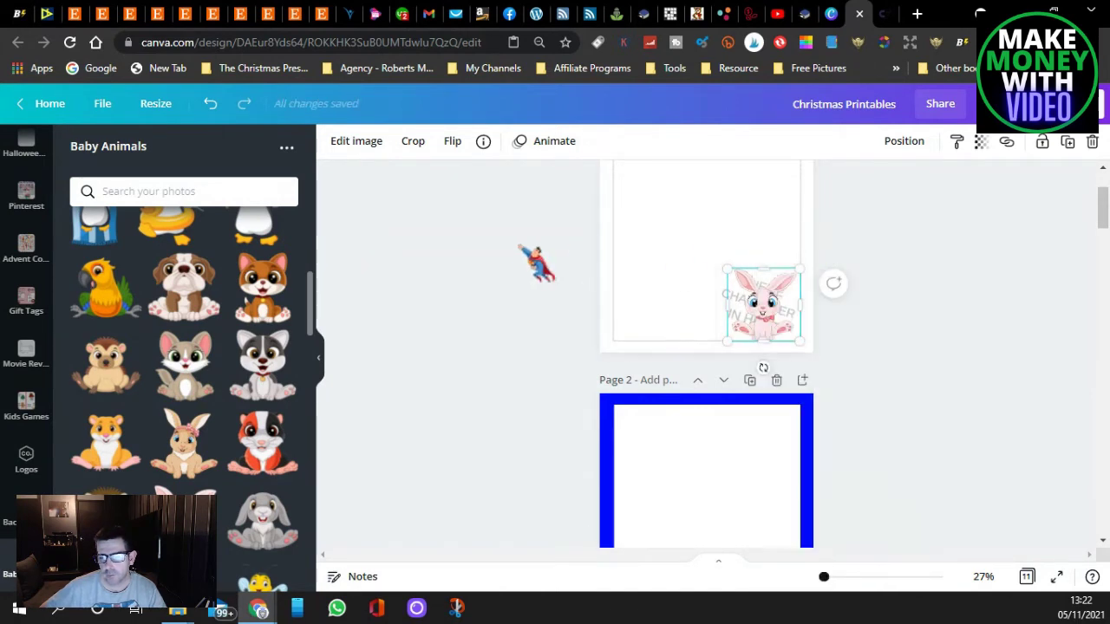
scroll(535, 264, "down", 8)
left_click(772, 290)
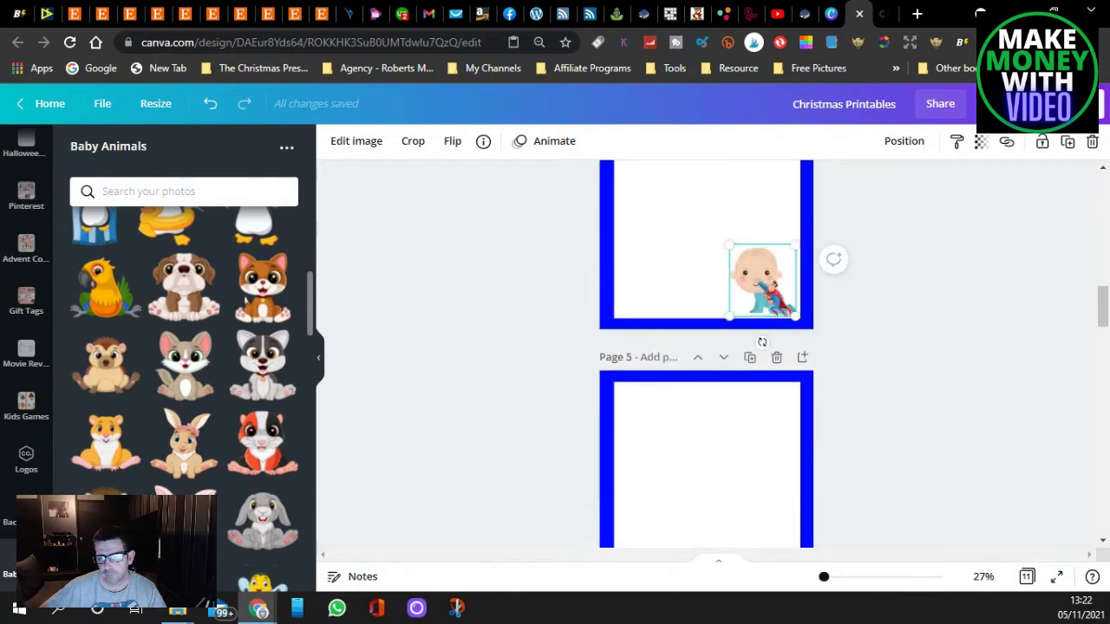
right_click(756, 281)
left_click(799, 357)
right_click(752, 279)
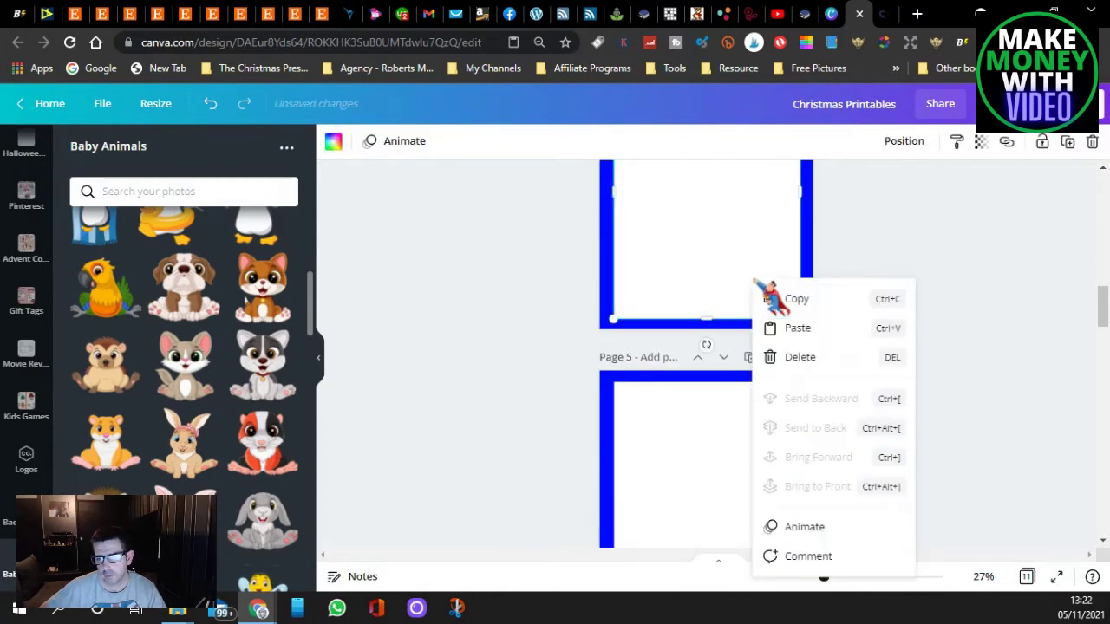
left_click(798, 328)
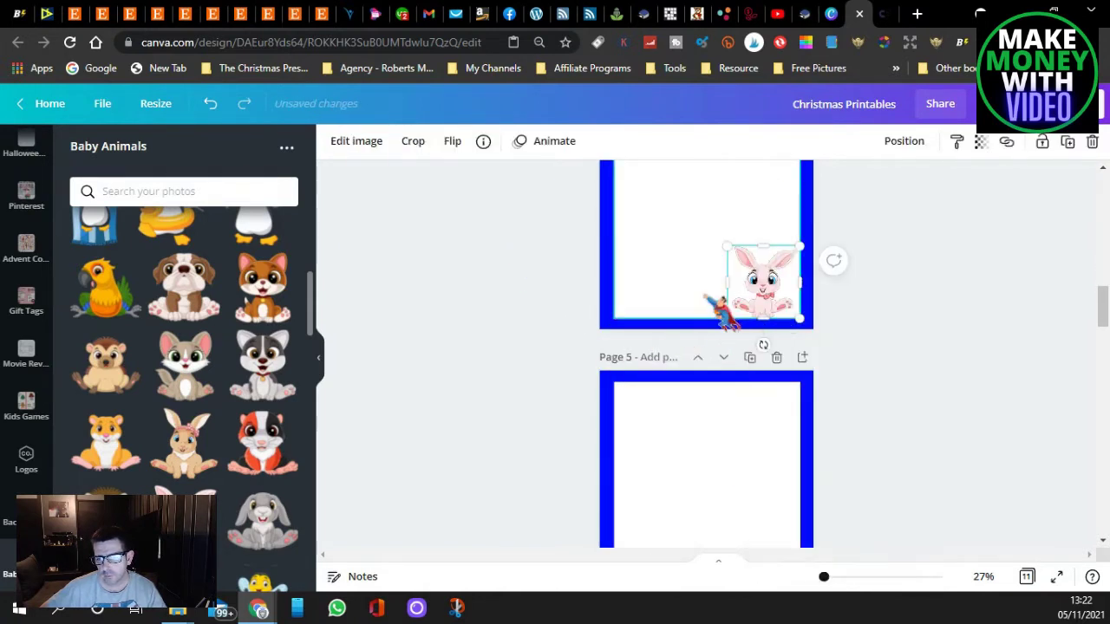
left_click(531, 289)
Delete the pink bunny from page 1.
scroll(550, 295, "up", 8)
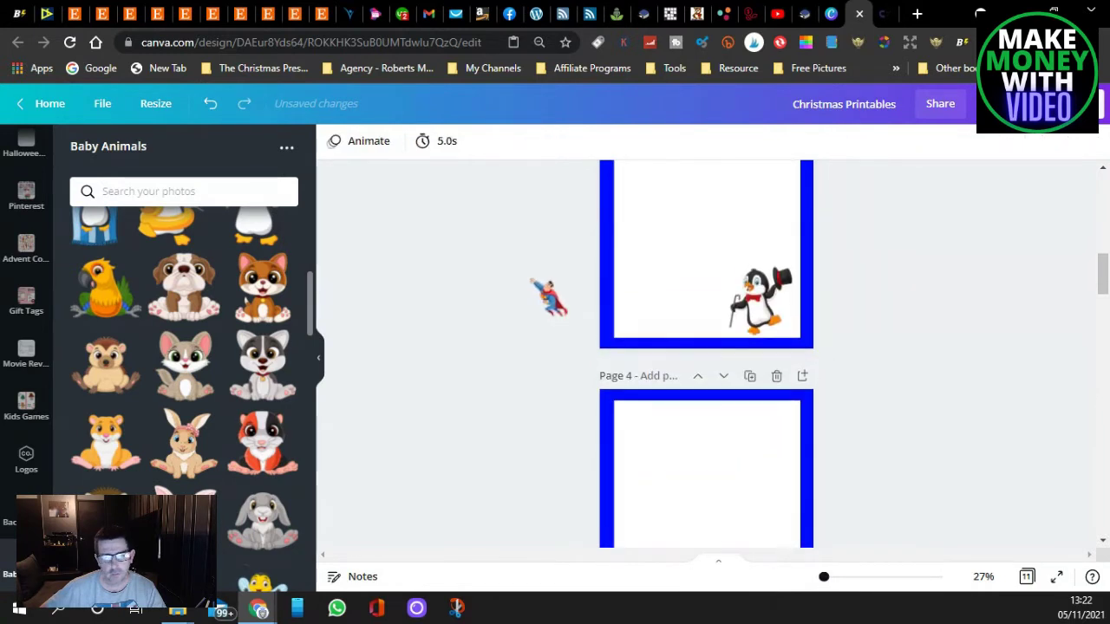
scroll(607, 265, "up", 5)
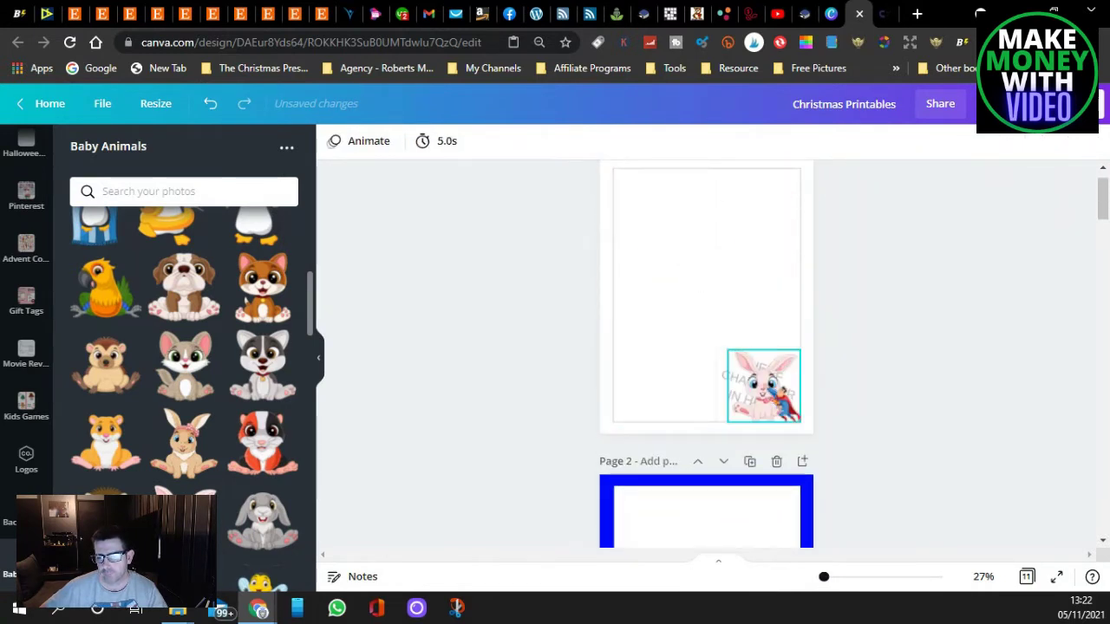
right_click(754, 386)
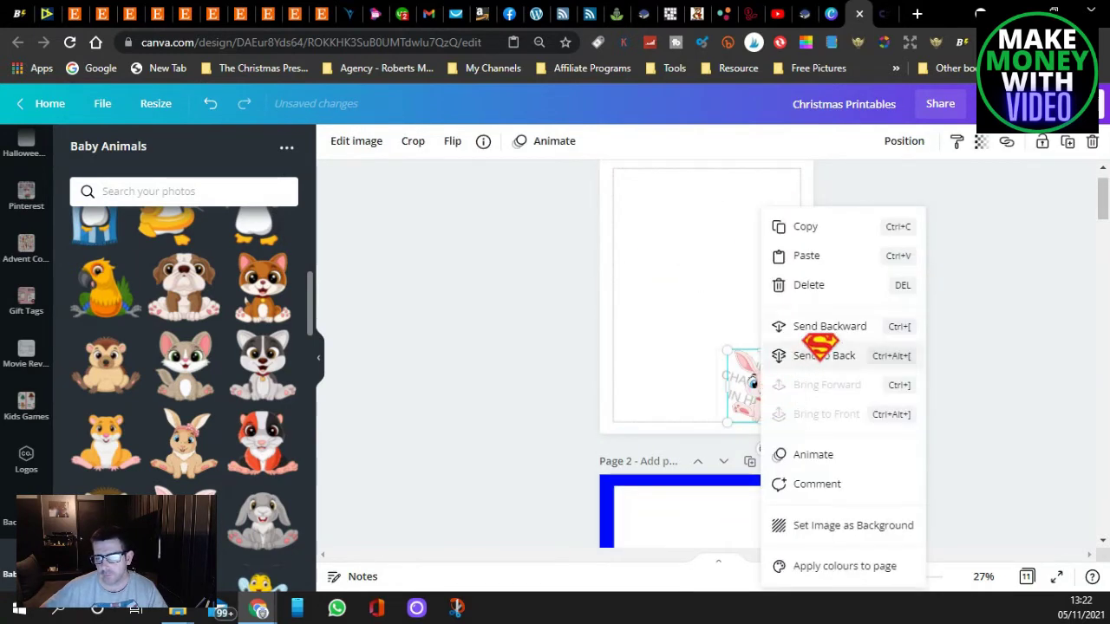
left_click(819, 288)
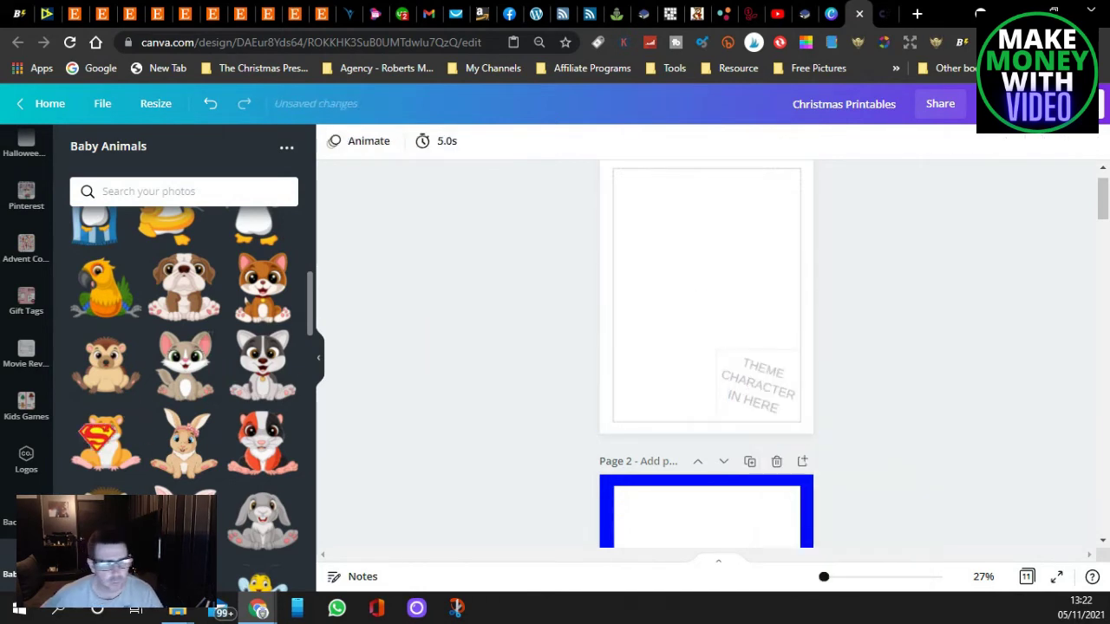
Place the purple and blue butterfly character on page 1, sized to cover the theme character placeholder.
scroll(193, 404, "down", 3)
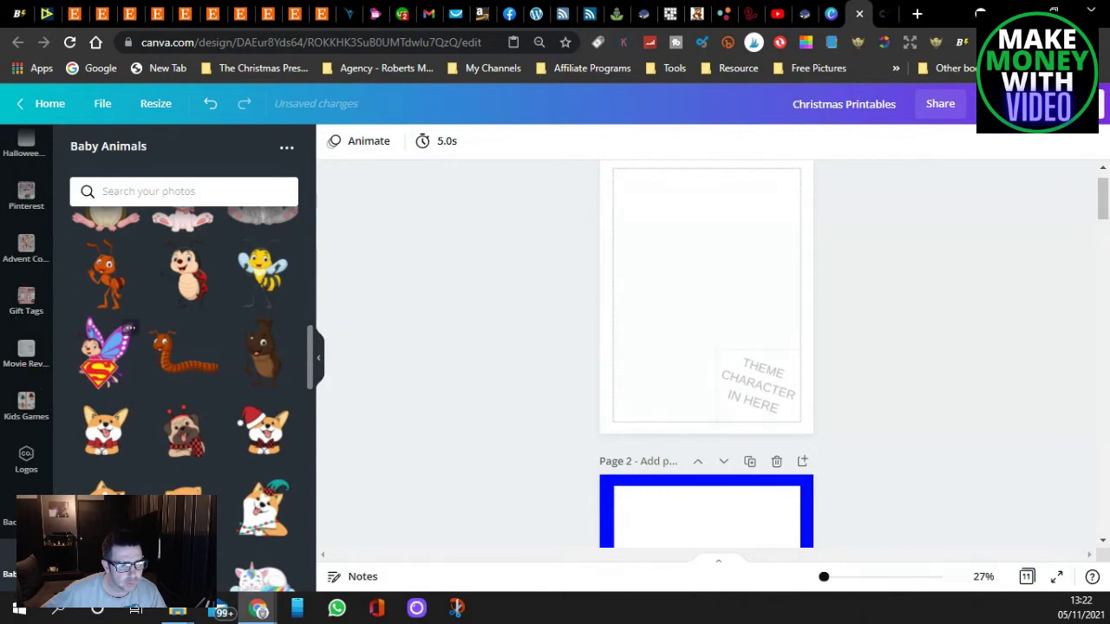
left_click_drag(105, 351, 672, 505)
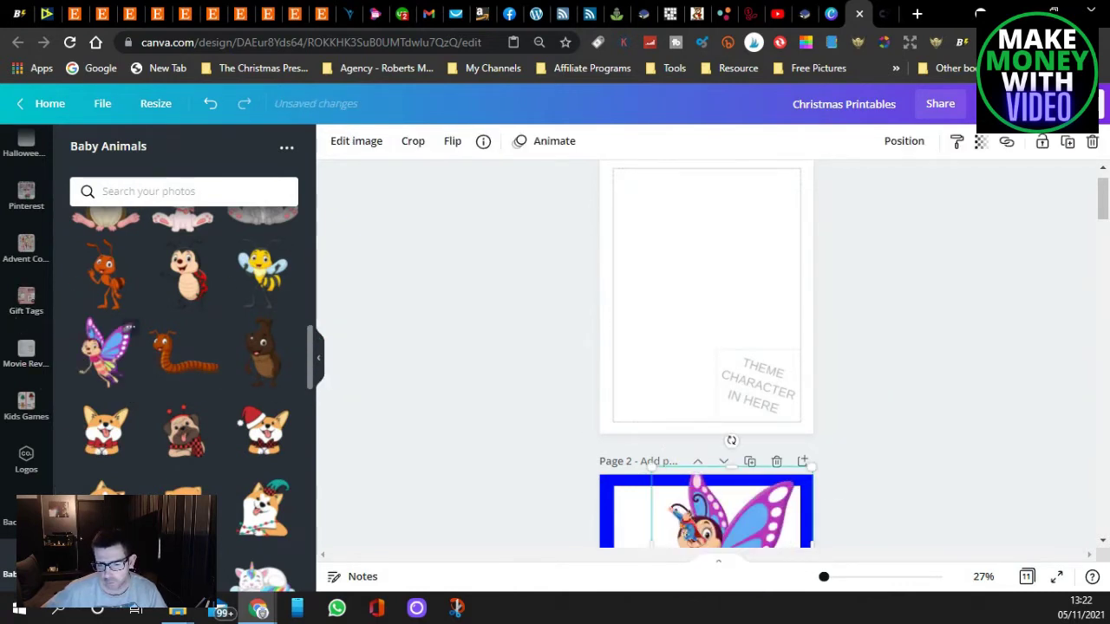
left_click_drag(730, 548, 709, 340)
left_click_drag(637, 258, 727, 350)
Replace the crawling baby on page 5 with a copy of the butterfly from page 1.
right_click(746, 373)
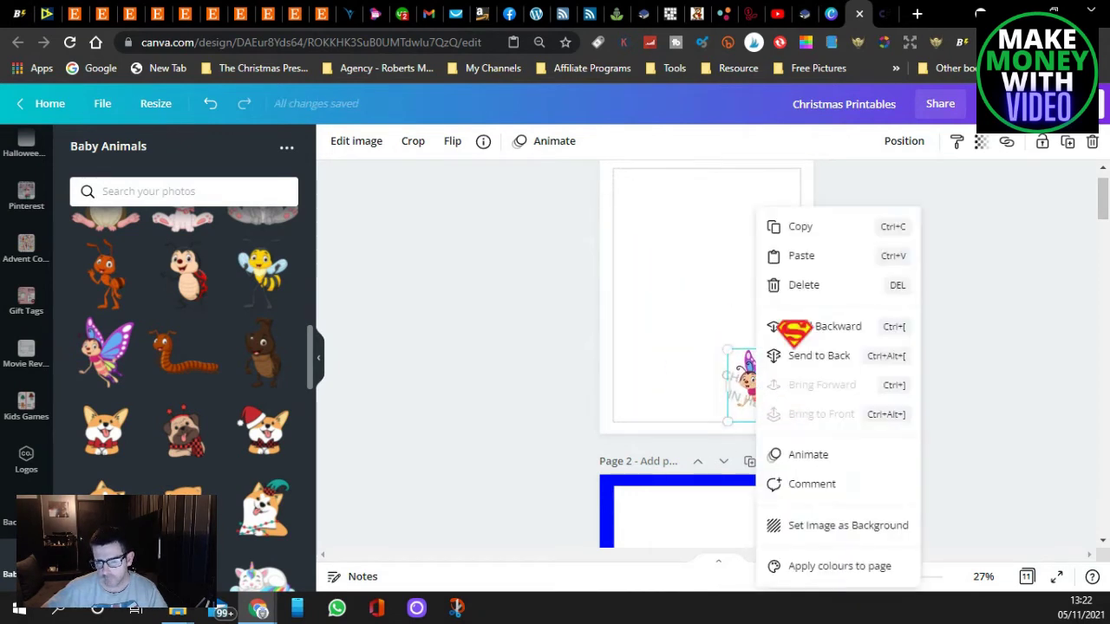
left_click(802, 229)
scroll(594, 255, "down", 15)
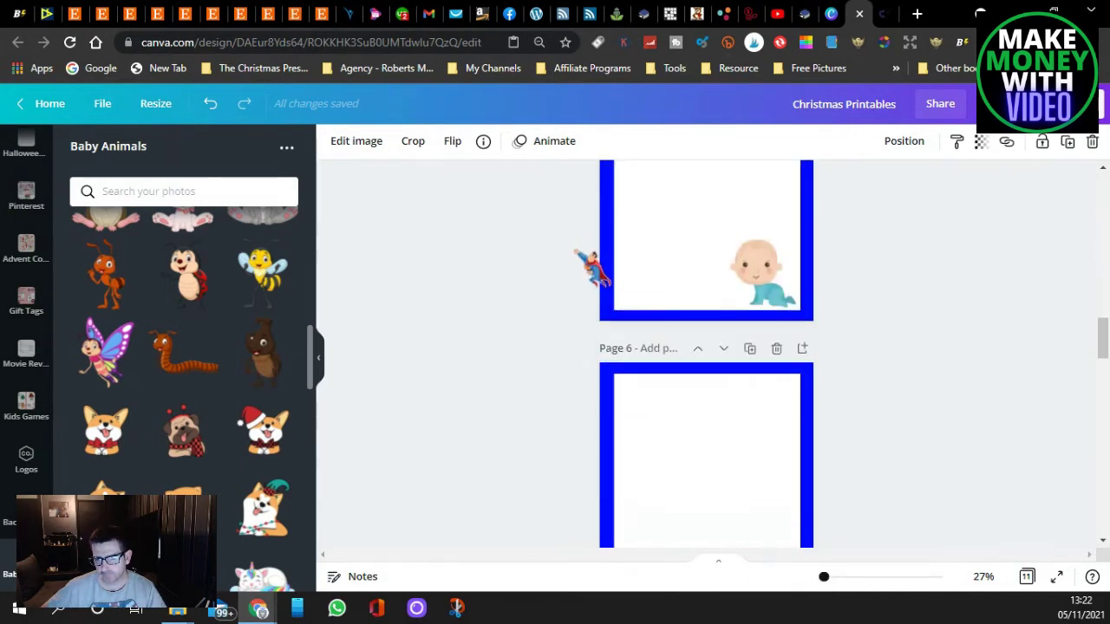
right_click(762, 276)
left_click(800, 349)
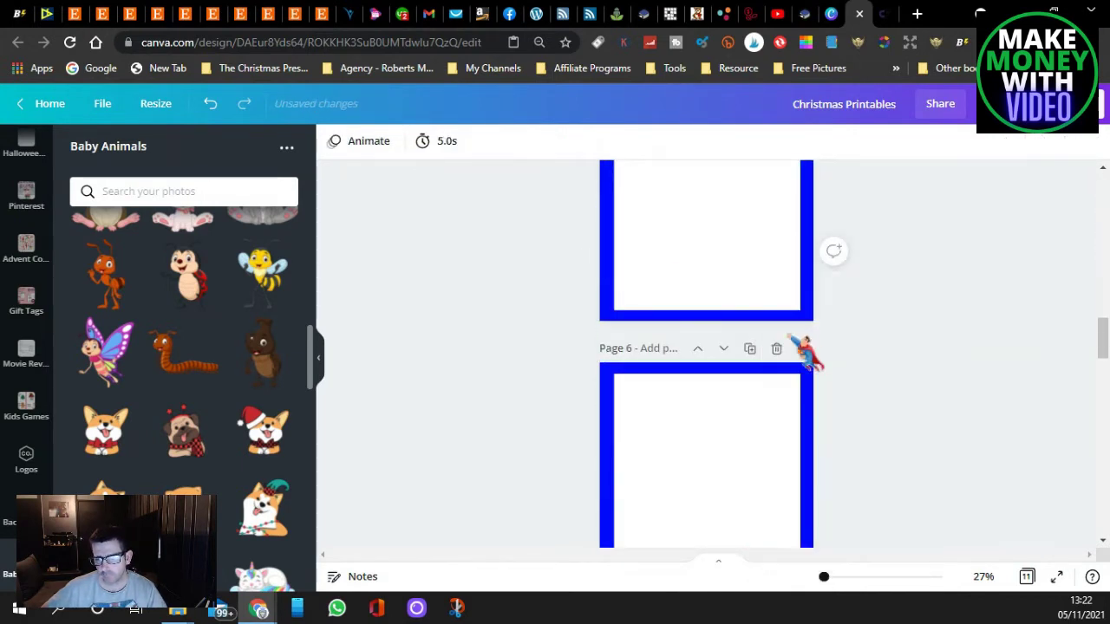
right_click(744, 268)
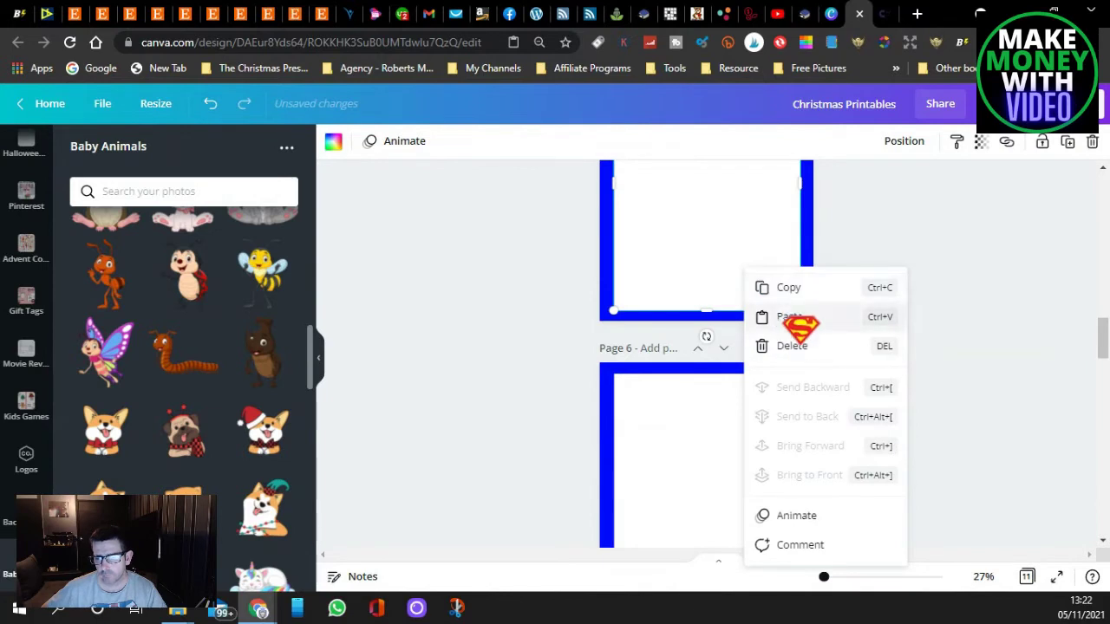
left_click(796, 319)
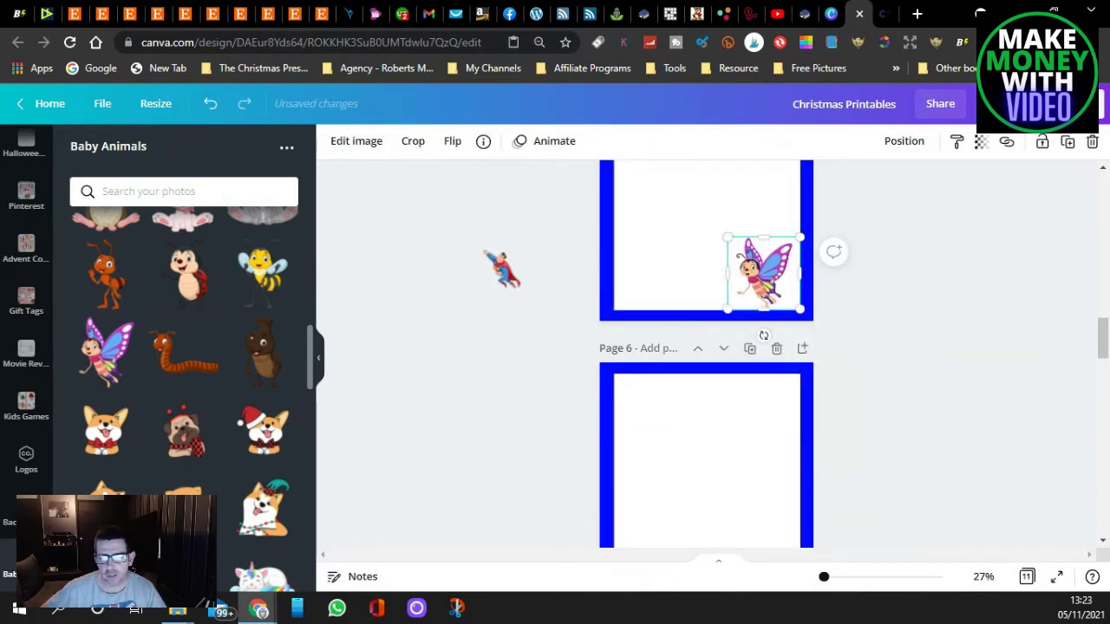
Delete the butterfly from page 1.
scroll(501, 268, "up", 1)
scroll(507, 274, "up", 12)
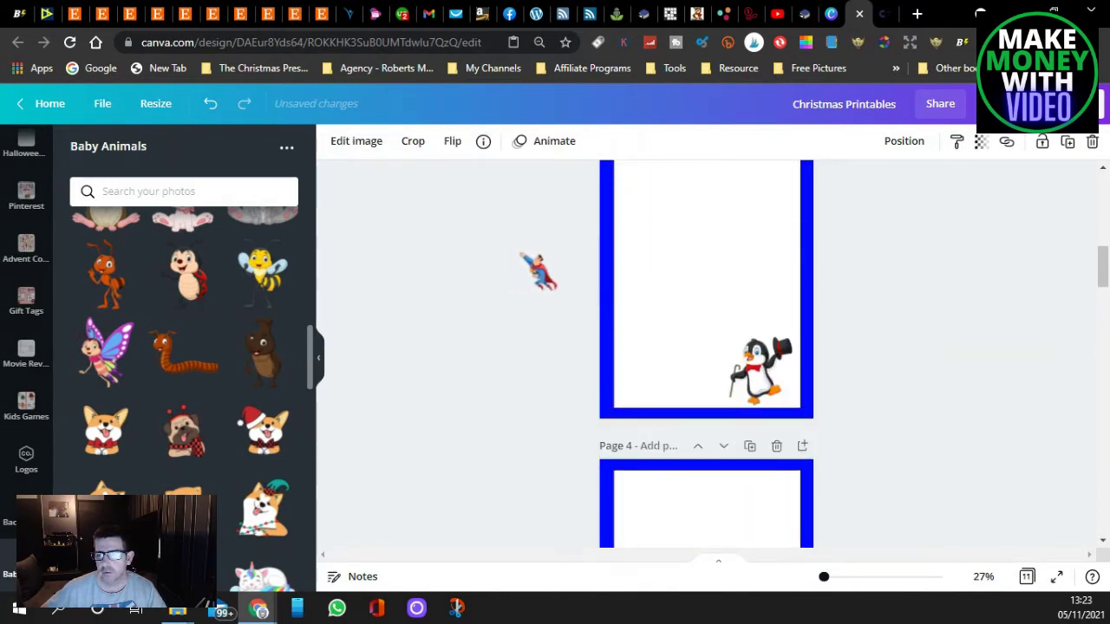
scroll(546, 268, "up", 2)
right_click(742, 381)
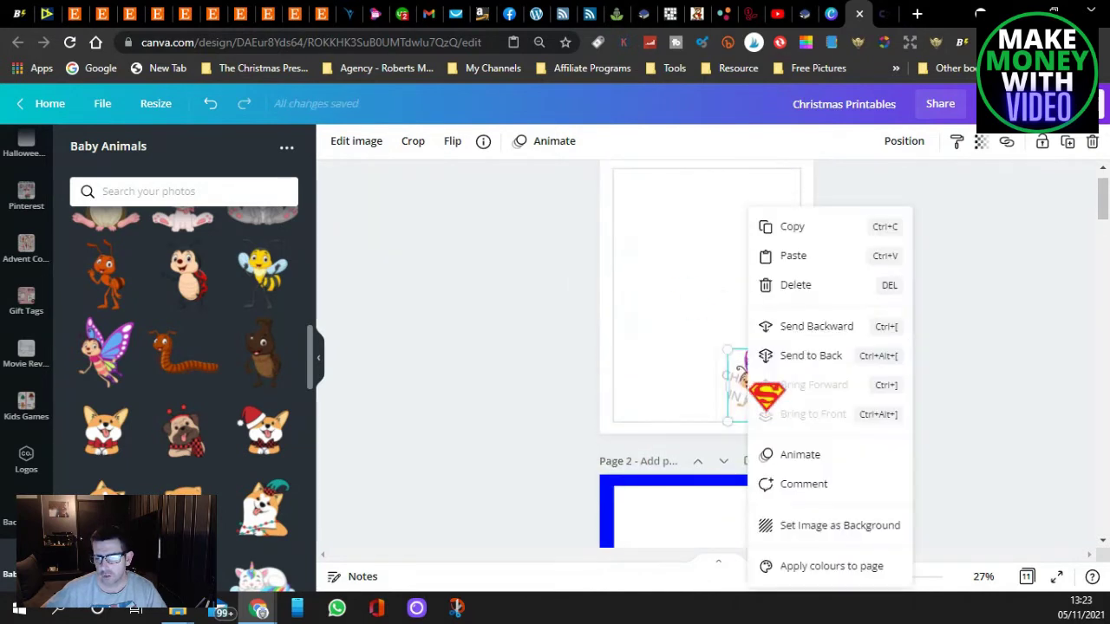
left_click(795, 286)
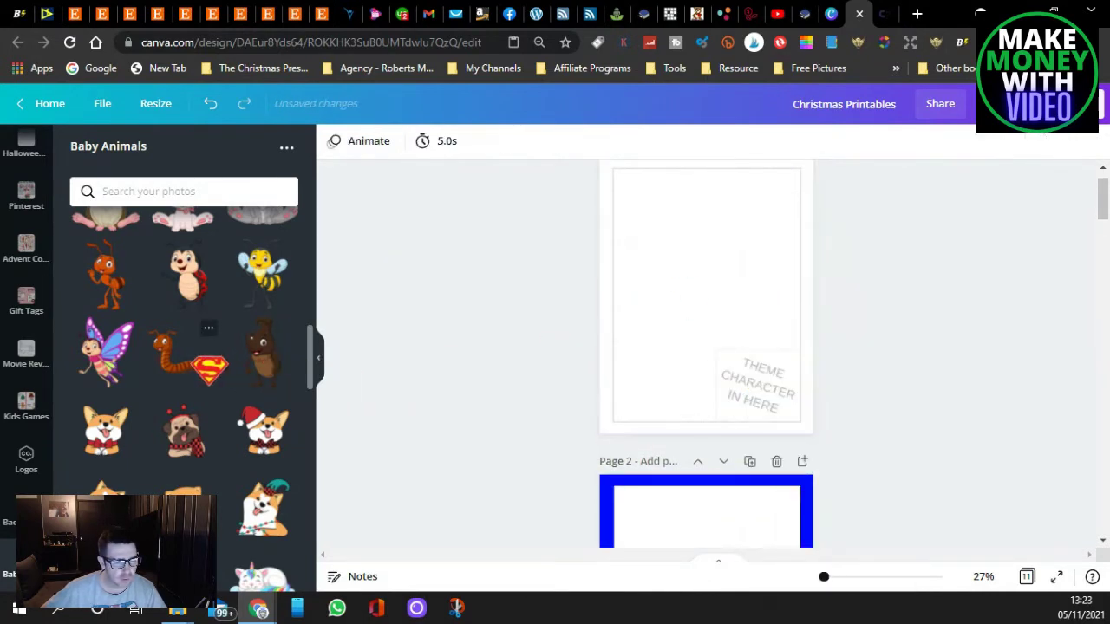
Place the red ladybug character on page 1, sized to cover the theme character placeholder.
scroll(208, 355, "down", 1)
scroll(208, 355, "up", 3)
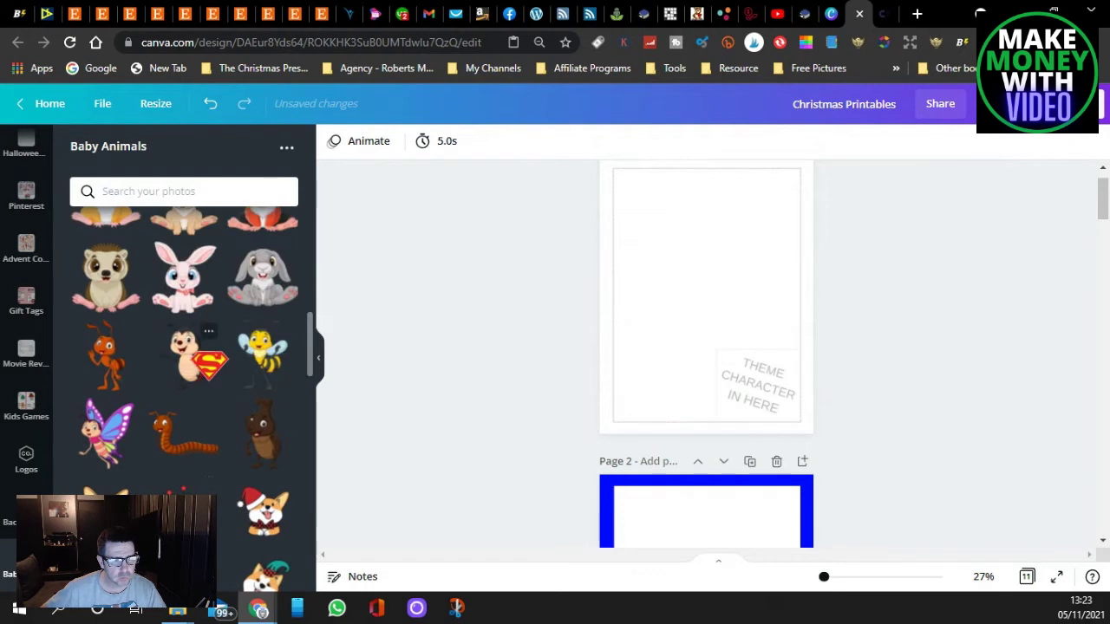
left_click_drag(208, 364, 169, 420)
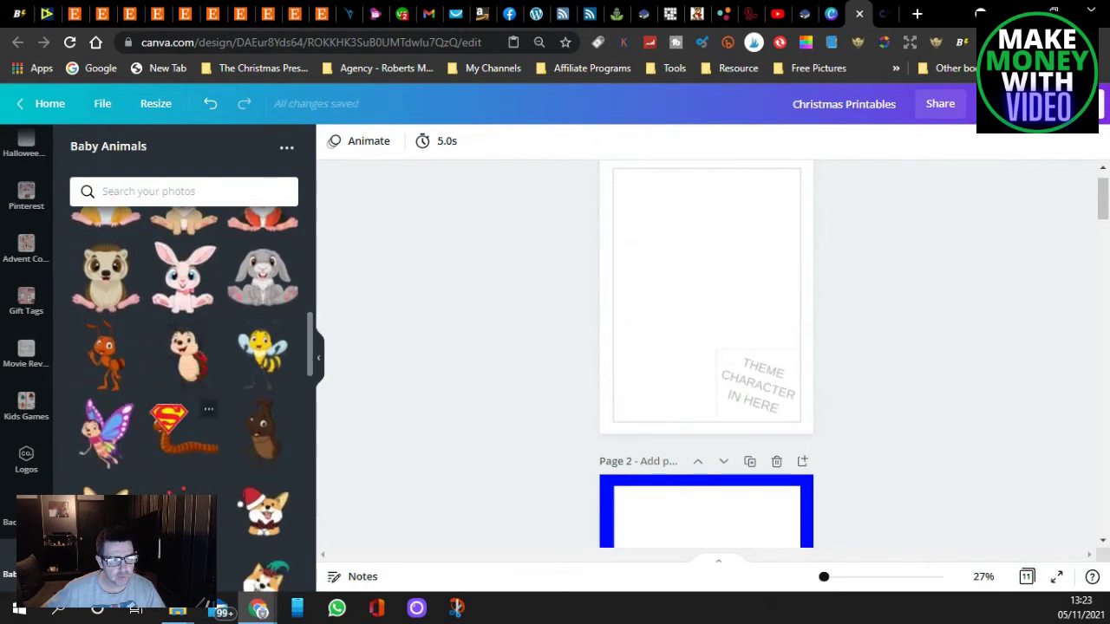
left_click_drag(384, 351, 720, 331)
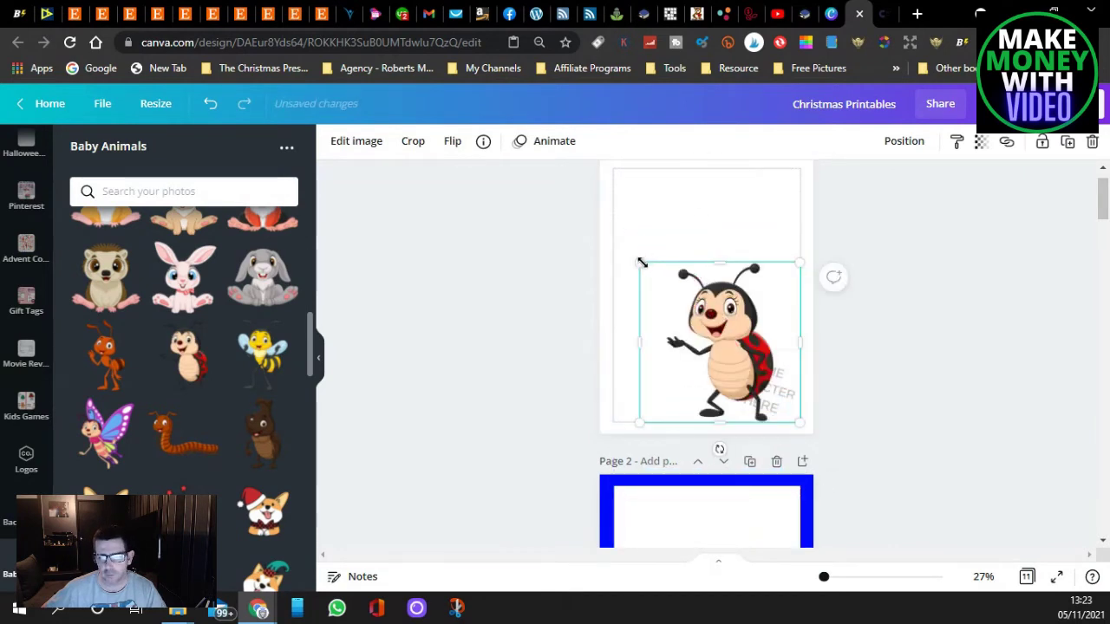
left_click_drag(639, 262, 774, 346)
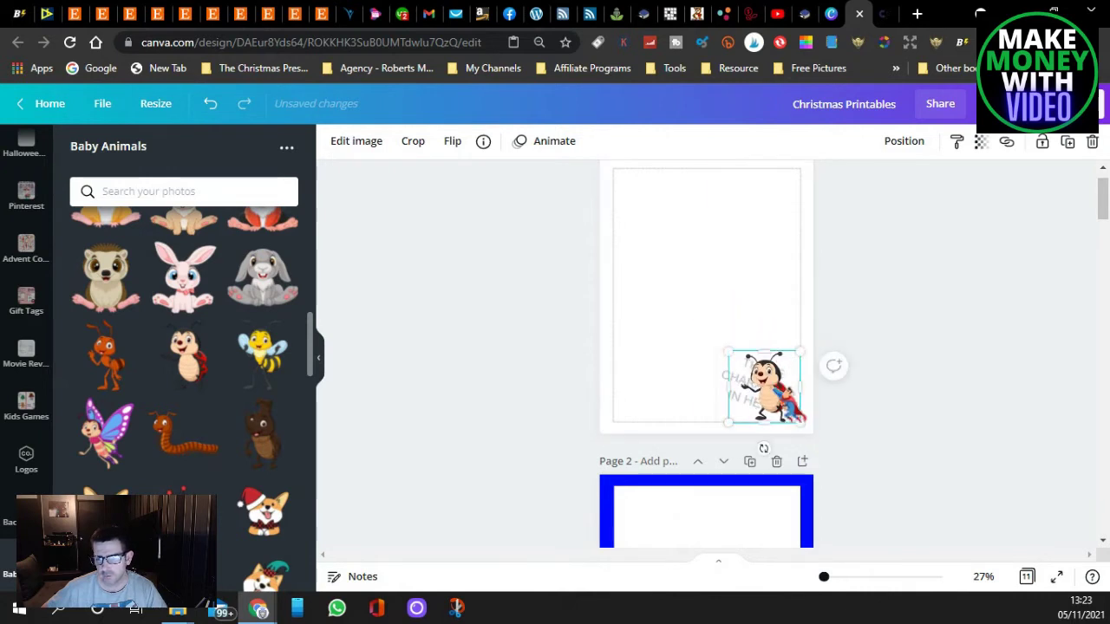
Replace the crawling baby on page 6 with a copy of the ladybug from page 1.
right_click(771, 394)
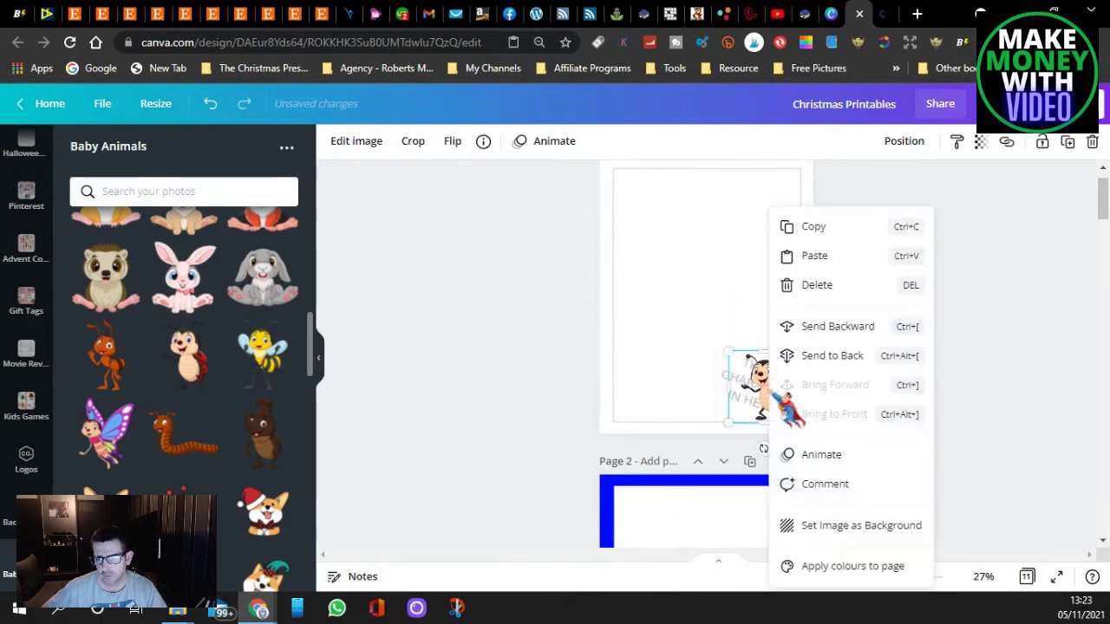
left_click(819, 227)
scroll(607, 312, "down", 5)
scroll(563, 302, "down", 10)
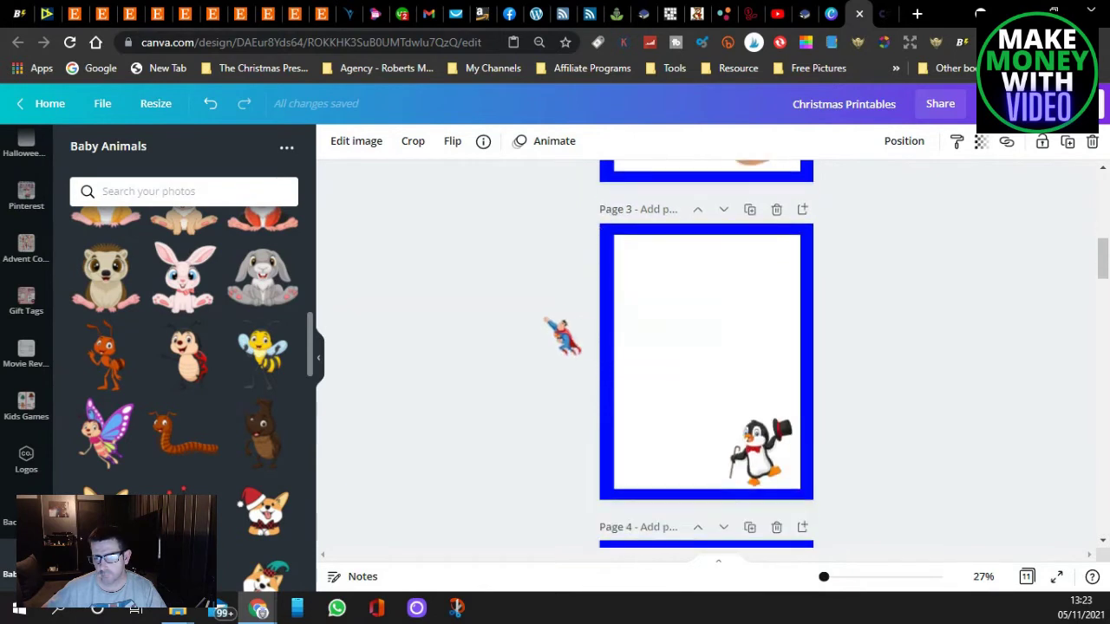
left_click(758, 347)
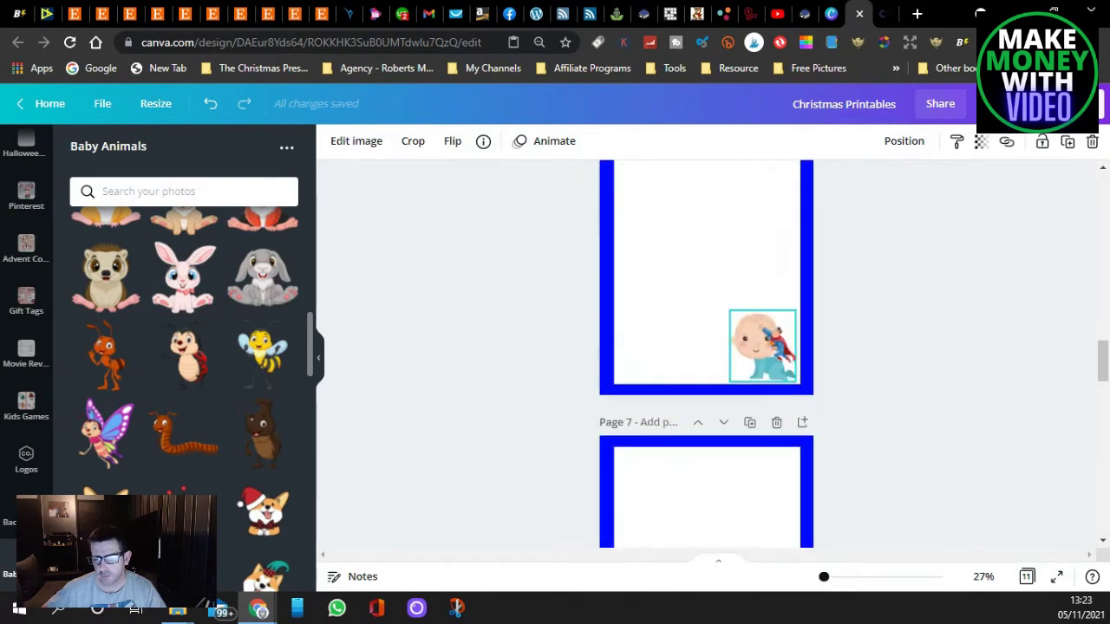
right_click(768, 360)
left_click(815, 367)
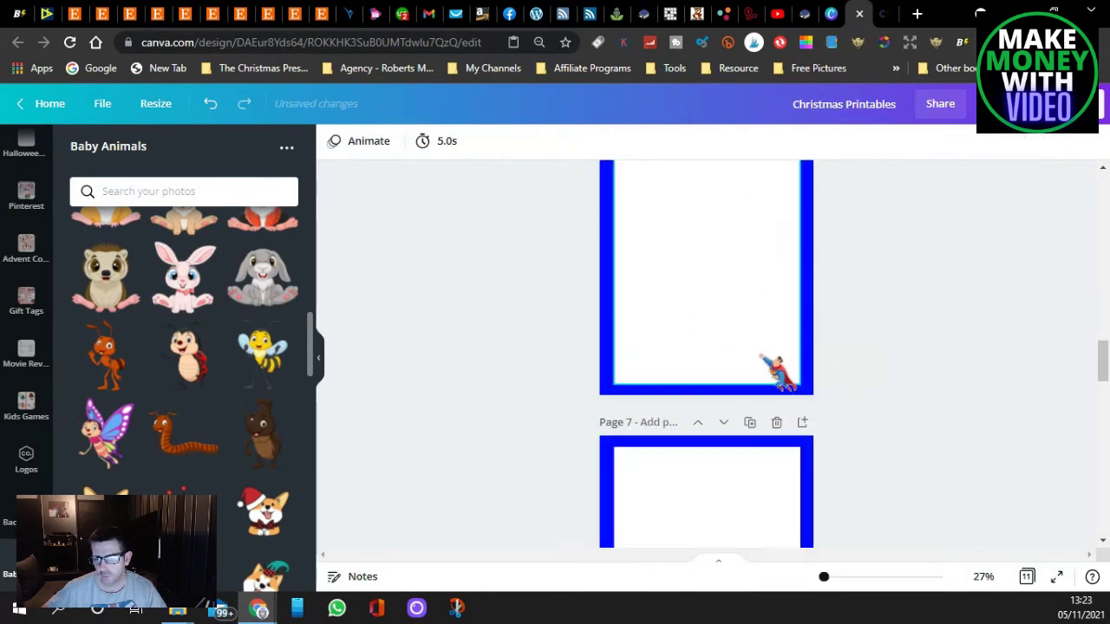
right_click(780, 364)
left_click(797, 338)
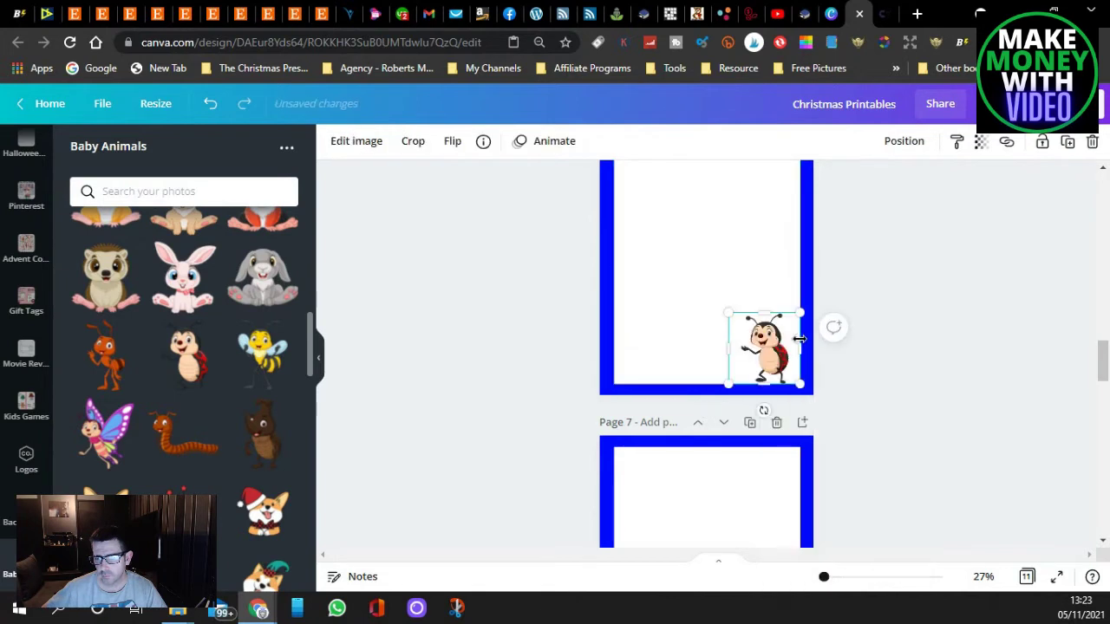
left_click(492, 332)
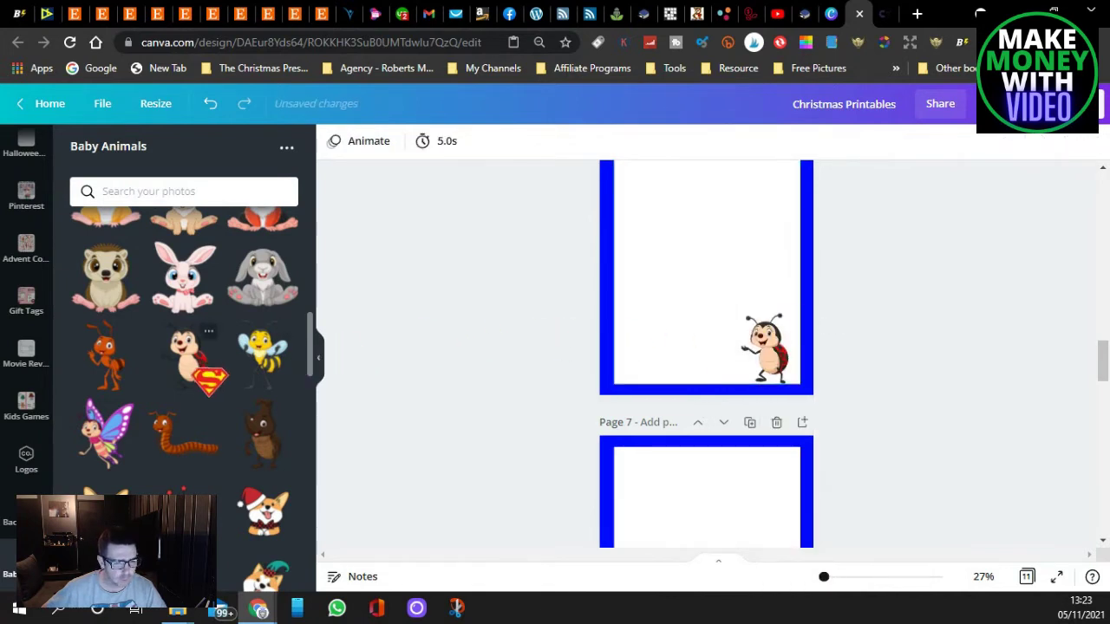
Delete the ladybug from page 1.
scroll(208, 379, "down", 3)
scroll(545, 307, "up", 12)
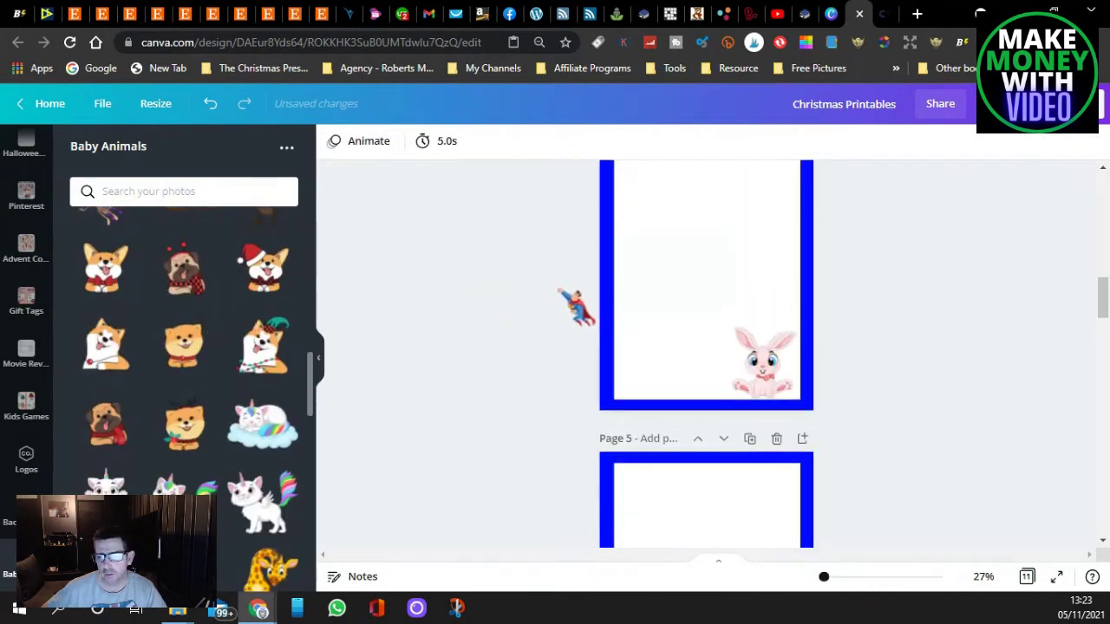
scroll(568, 304, "up", 5)
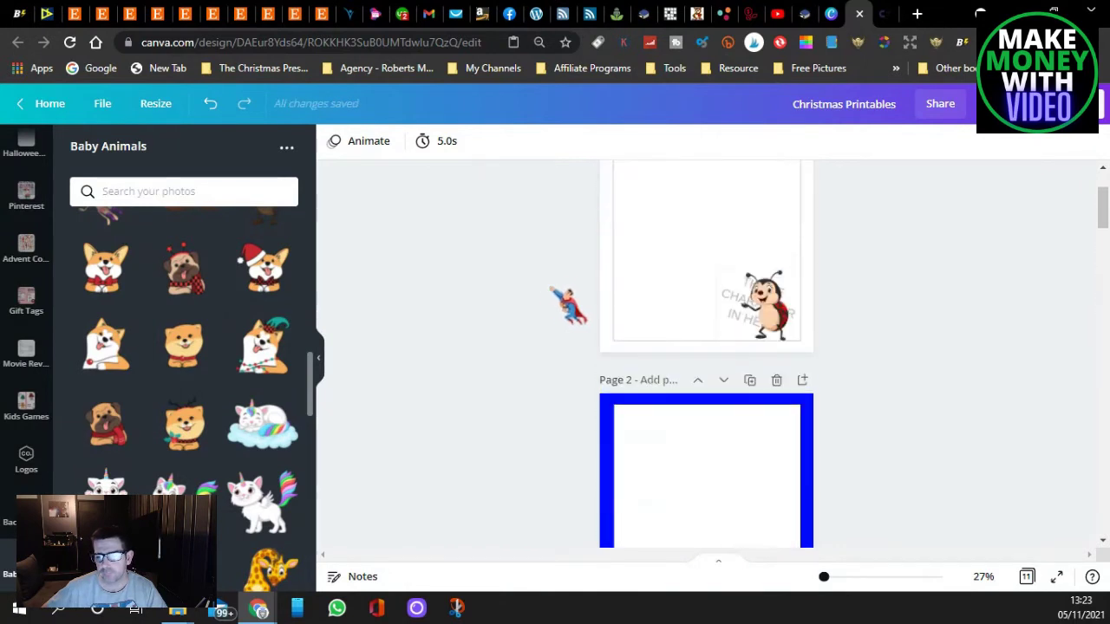
right_click(776, 317)
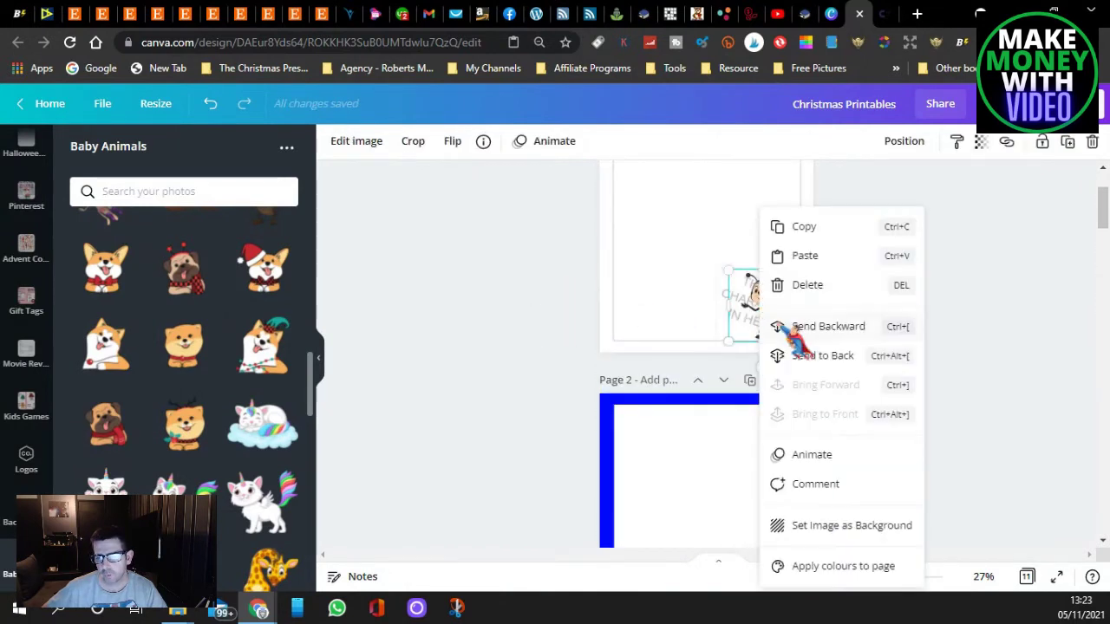
left_click(810, 284)
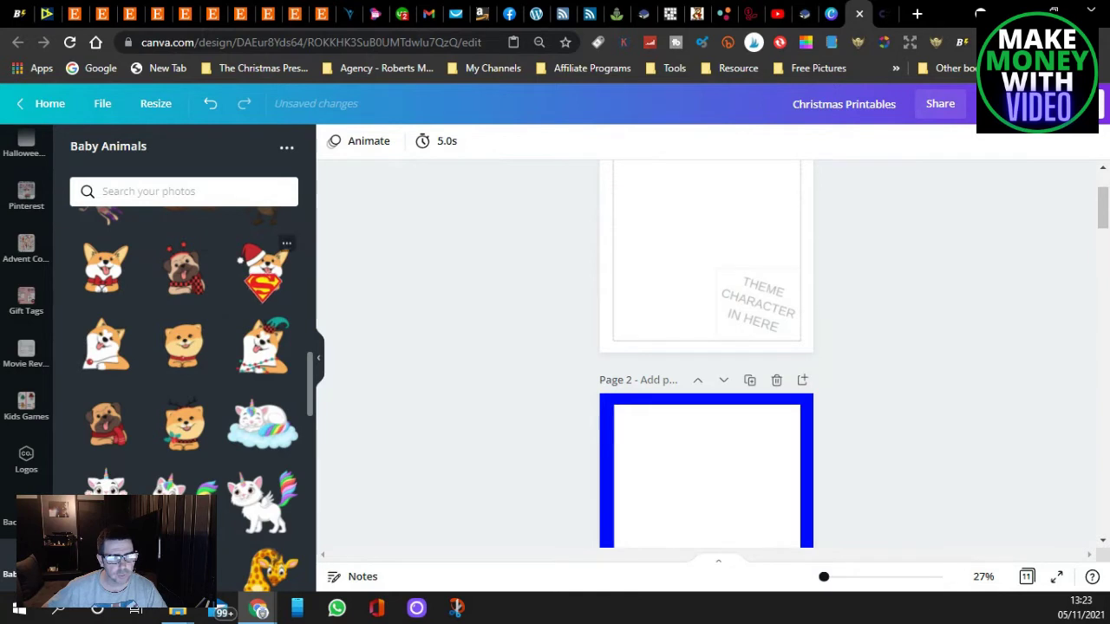
Place the corgi wearing a Santa hat on page 1, sized to cover the theme character placeholder.
left_click_drag(264, 268, 774, 260)
mouse_move(798, 338)
left_mouse_down()
mouse_move(822, 355)
mouse_move(812, 351)
left_mouse_up()
left_click_drag(738, 296, 731, 295)
Replace the crawling baby on page 7 with a copy of the Santa-hat corgi from page 1.
right_click(766, 303)
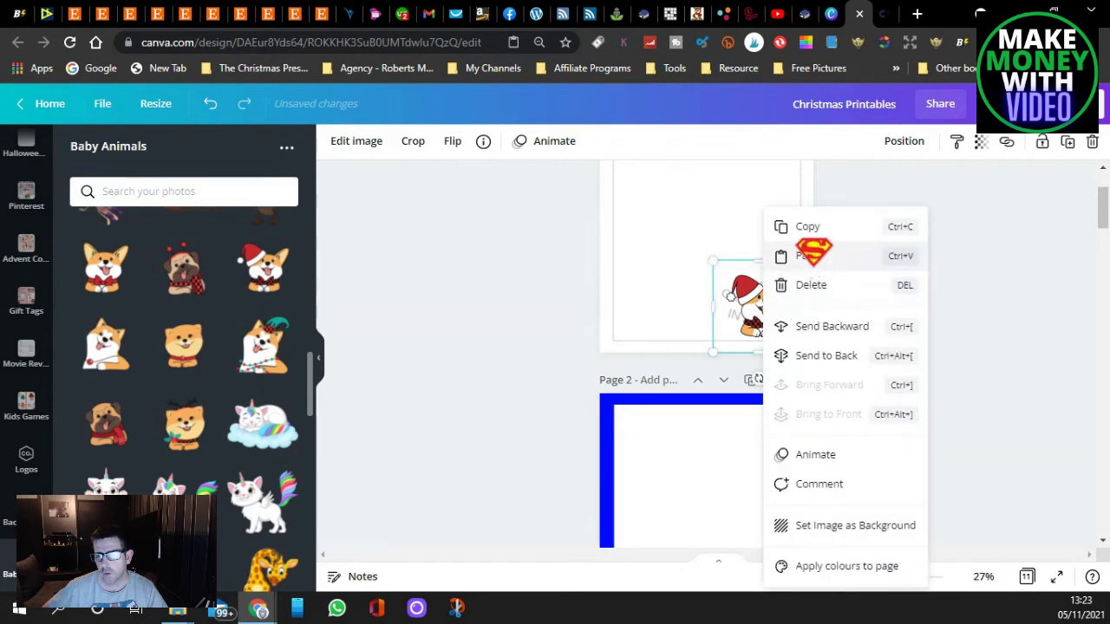
left_click(806, 225)
scroll(529, 322, "down", 15)
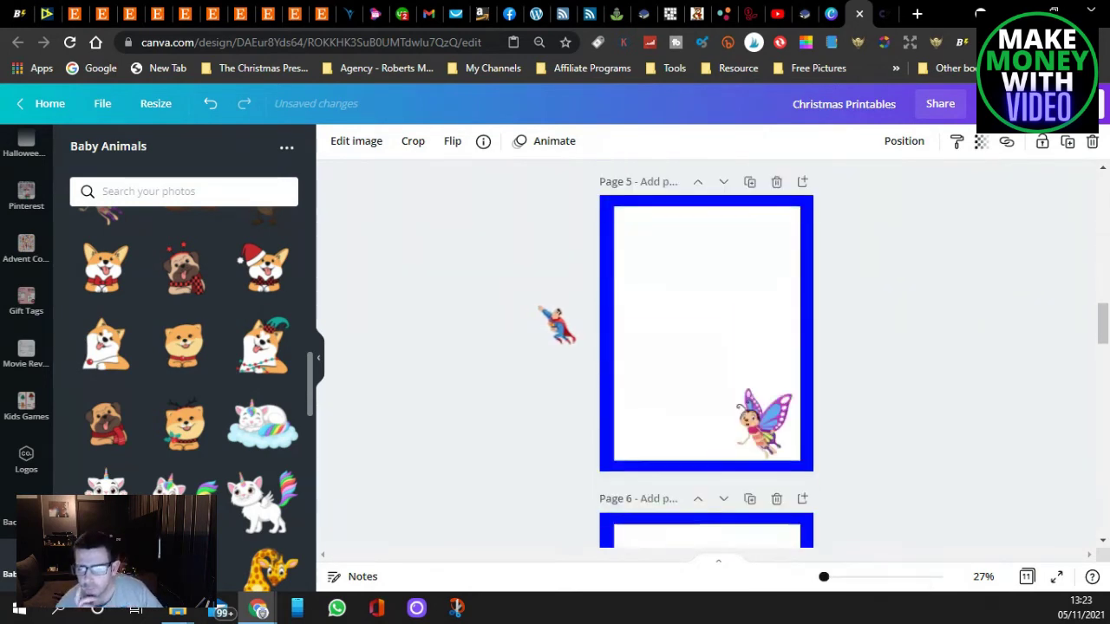
right_click(759, 334)
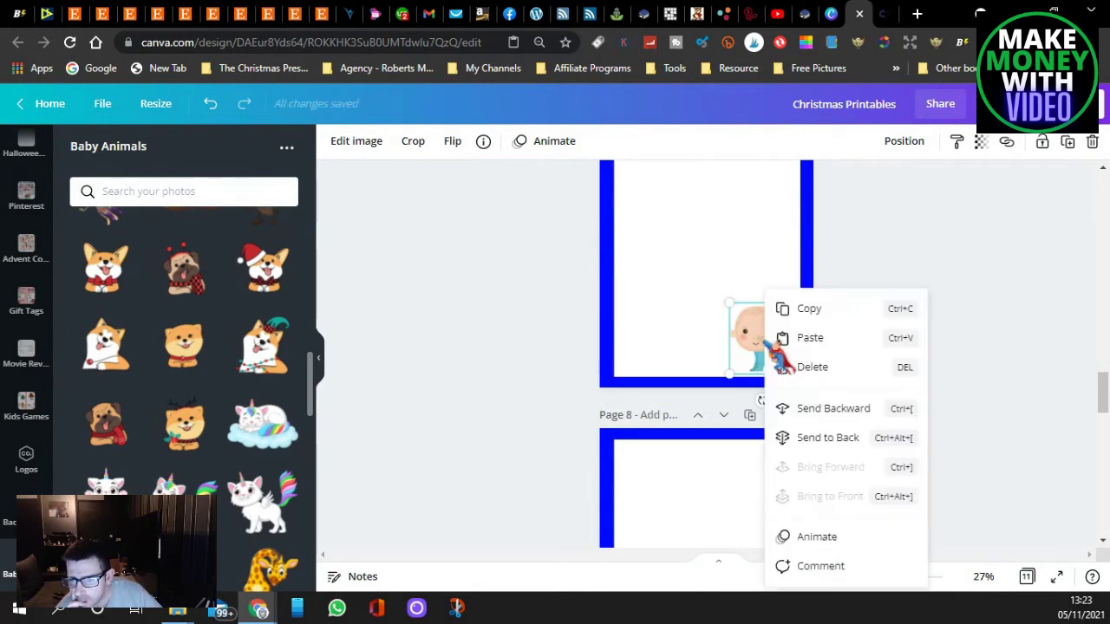
left_click(824, 366)
right_click(785, 351)
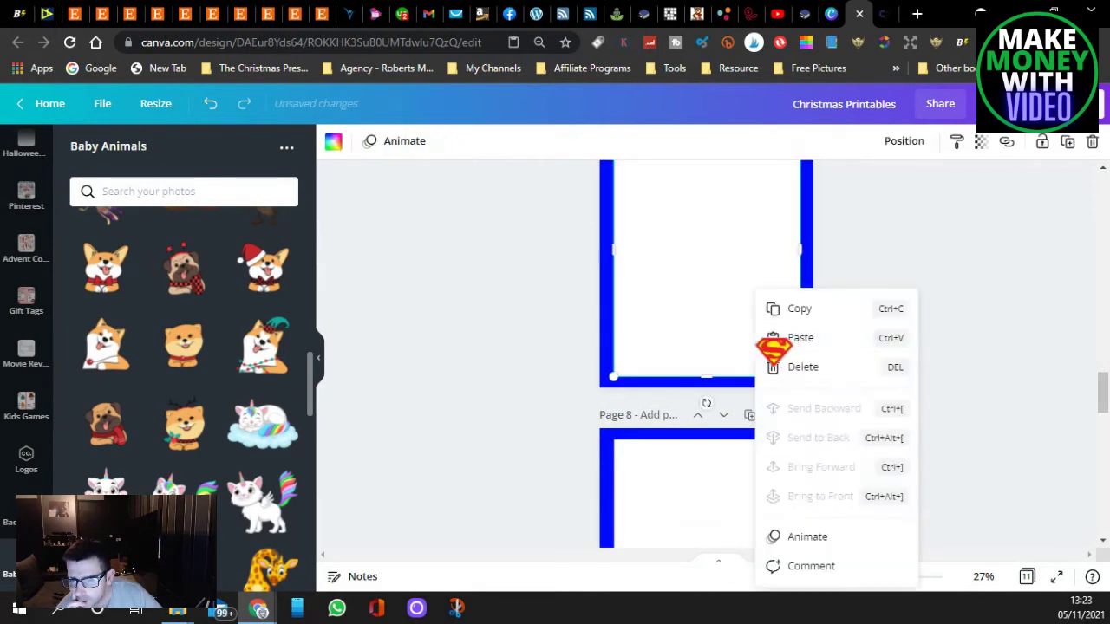
left_click(802, 337)
left_click(472, 312)
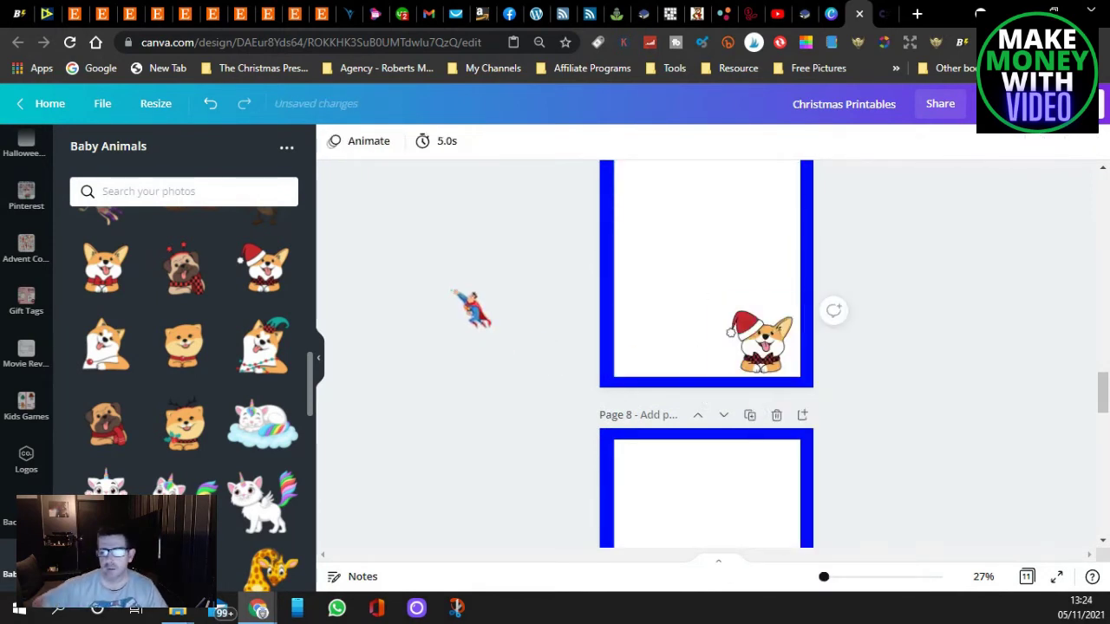
Delete the Santa-hat corgi from page 1.
scroll(498, 351, "up", 5)
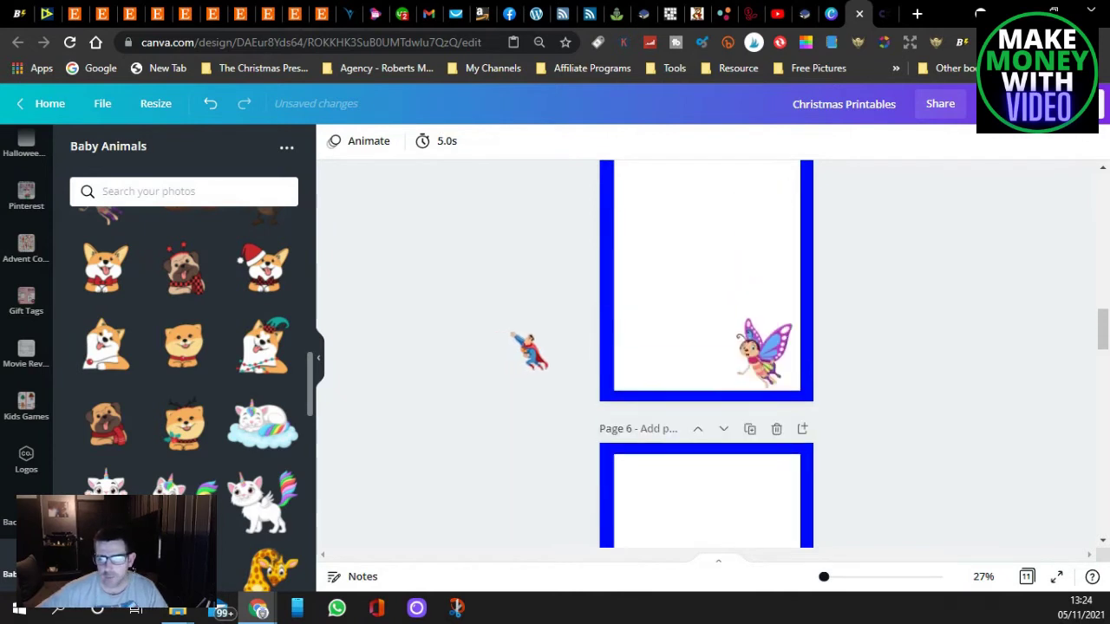
scroll(521, 351, "up", 8)
scroll(541, 334, "up", 3)
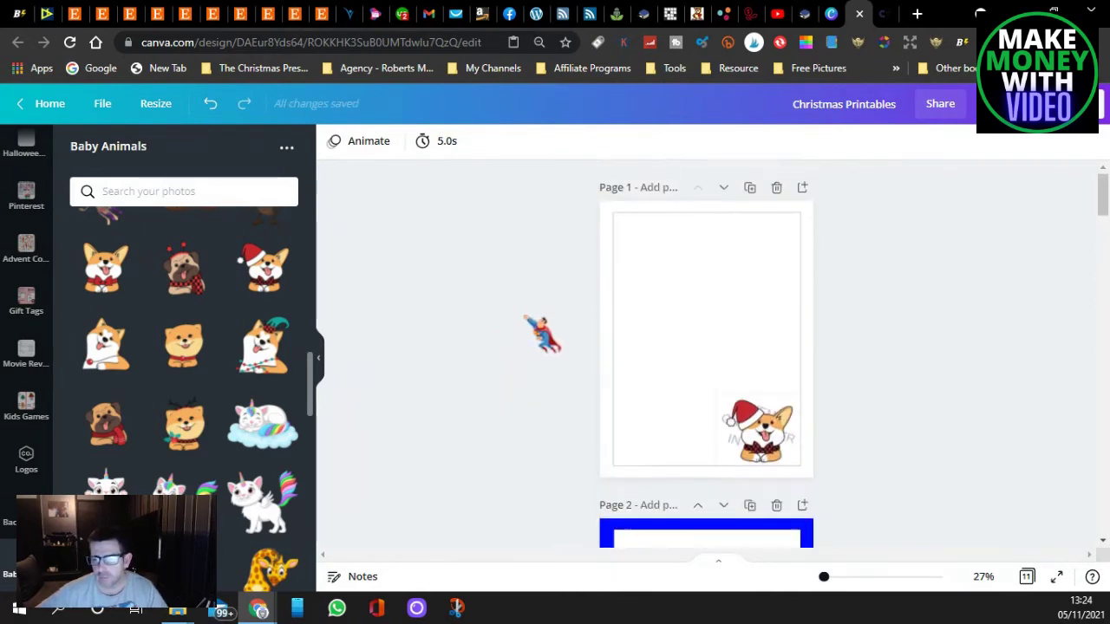
left_click(763, 356)
right_click(784, 368)
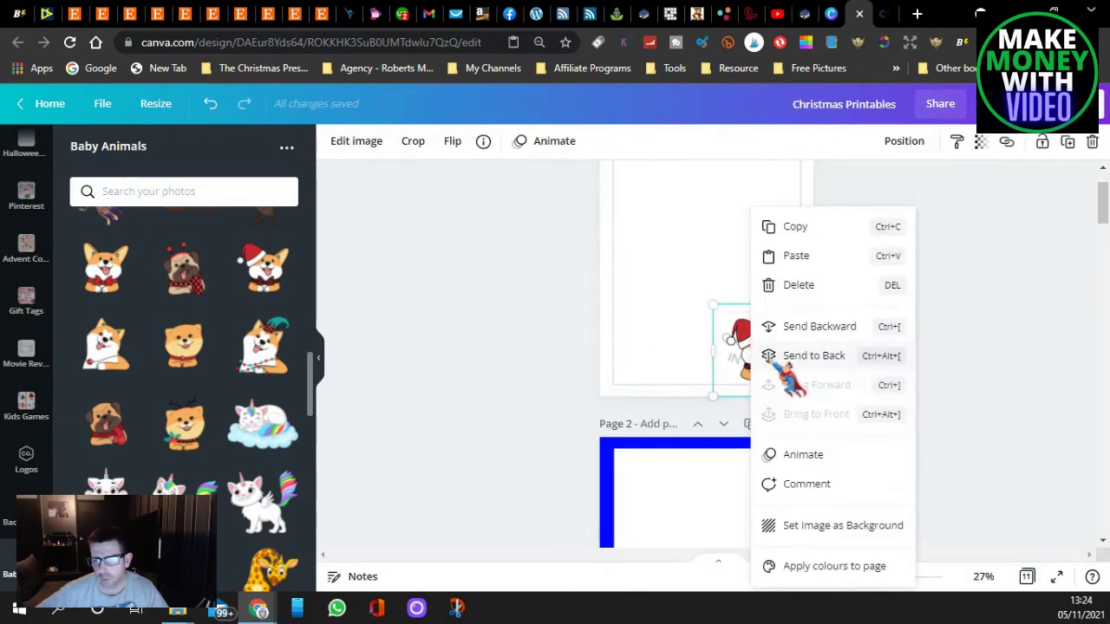
left_click(810, 288)
Place the unicorn cat holding a star wand on page 1, sized to cover the theme character placeholder.
scroll(238, 377, "down", 2)
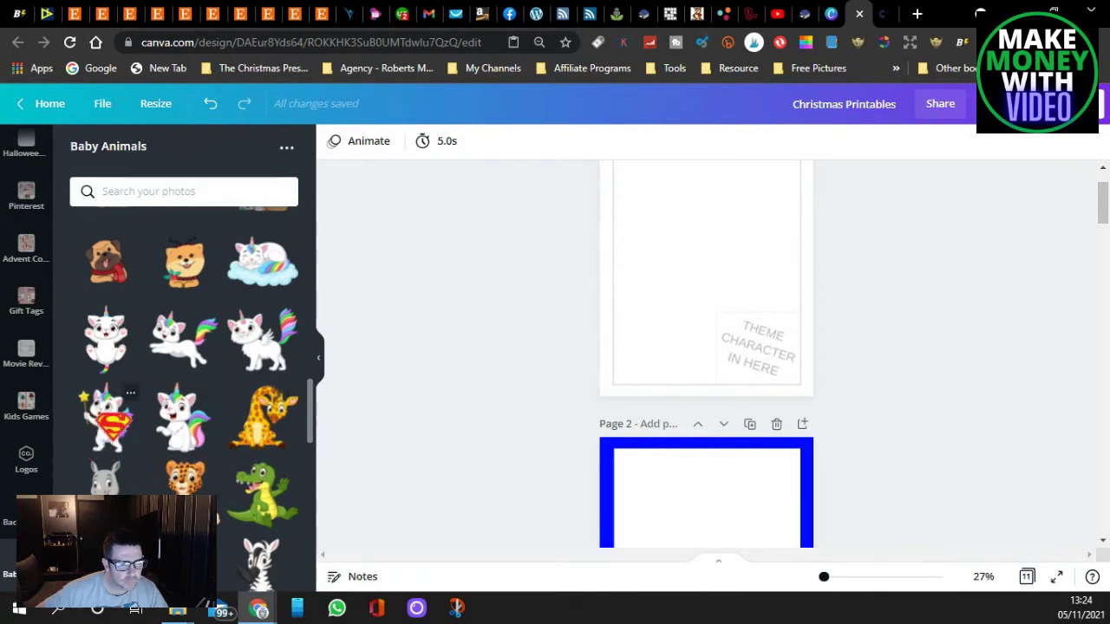
left_click_drag(106, 423, 663, 486)
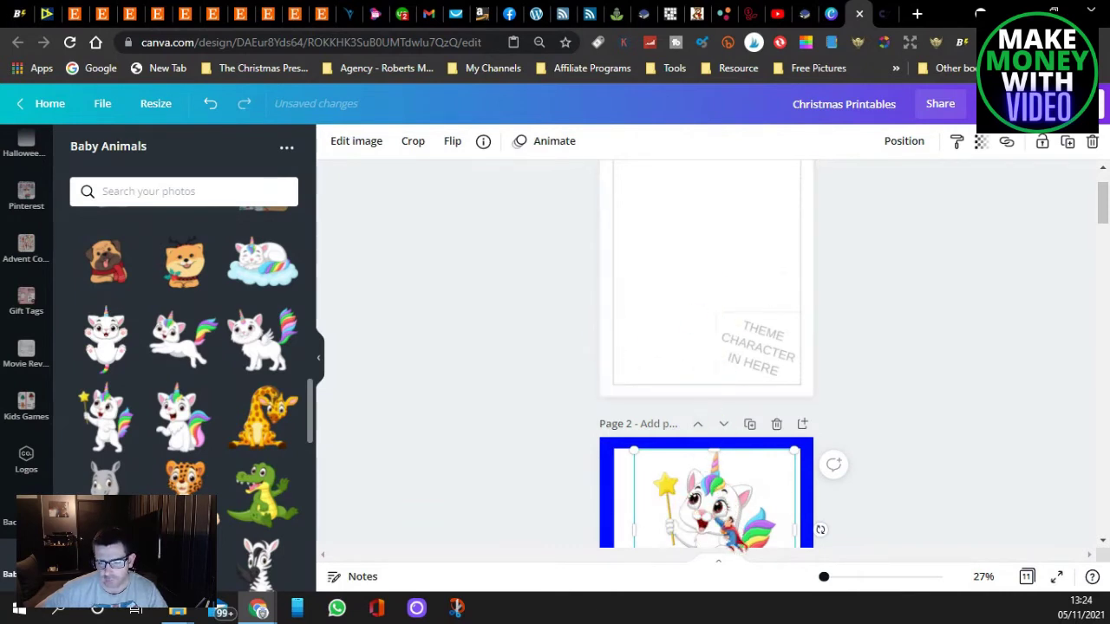
left_click_drag(711, 507, 723, 295)
left_click_drag(633, 211, 785, 300)
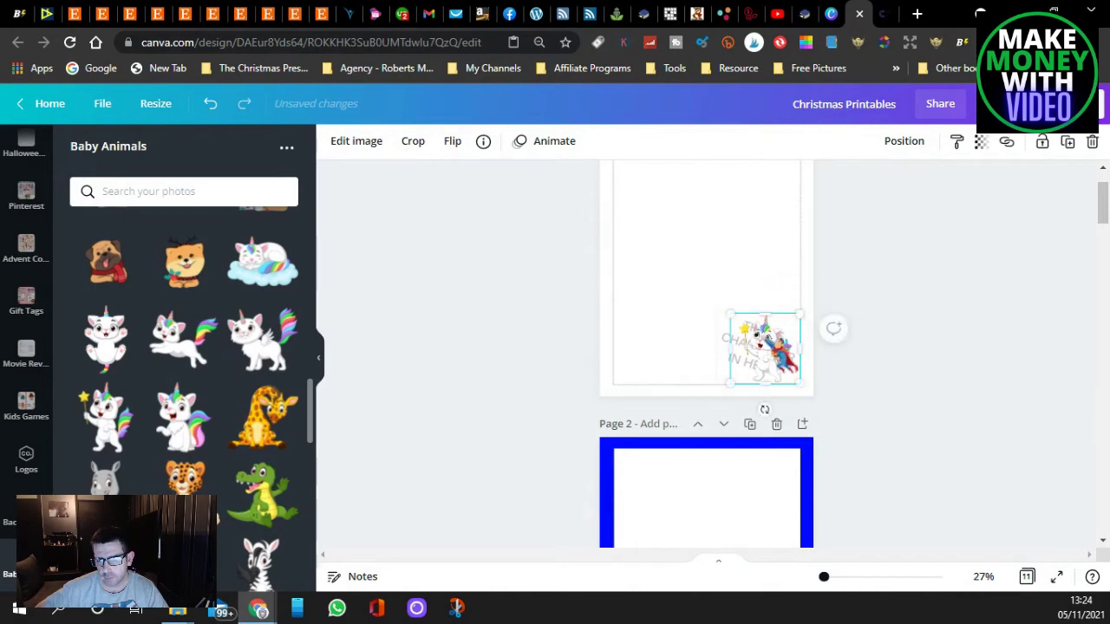
Replace the crawling baby on page 8 with a copy of the unicorn cat from page 1.
right_click(780, 369)
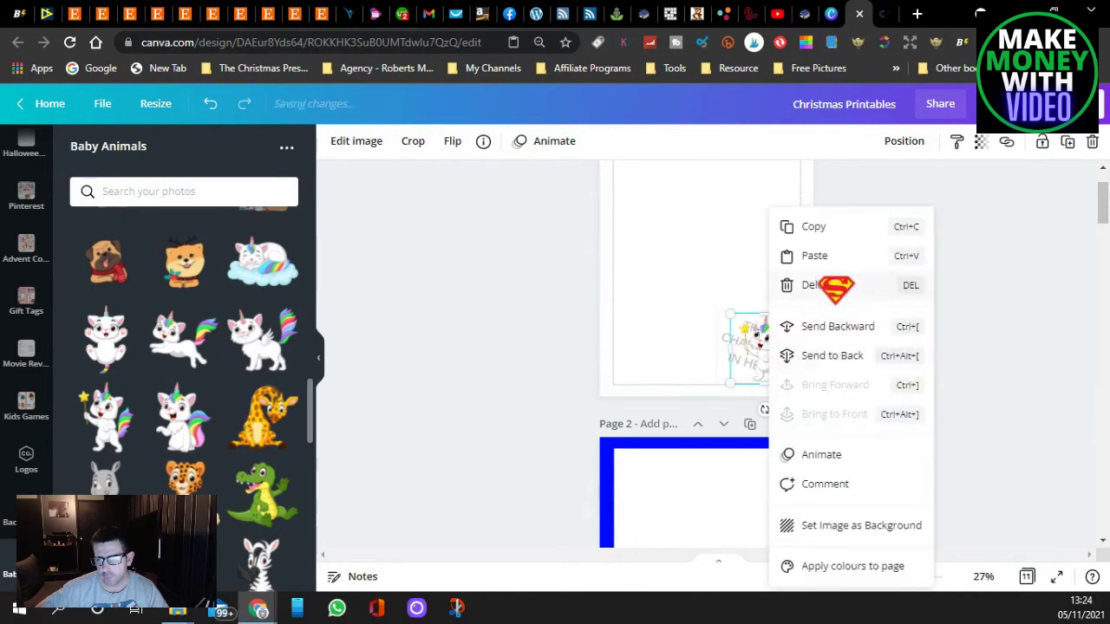
left_click(824, 228)
scroll(524, 281, "down", 5)
scroll(525, 285, "down", 15)
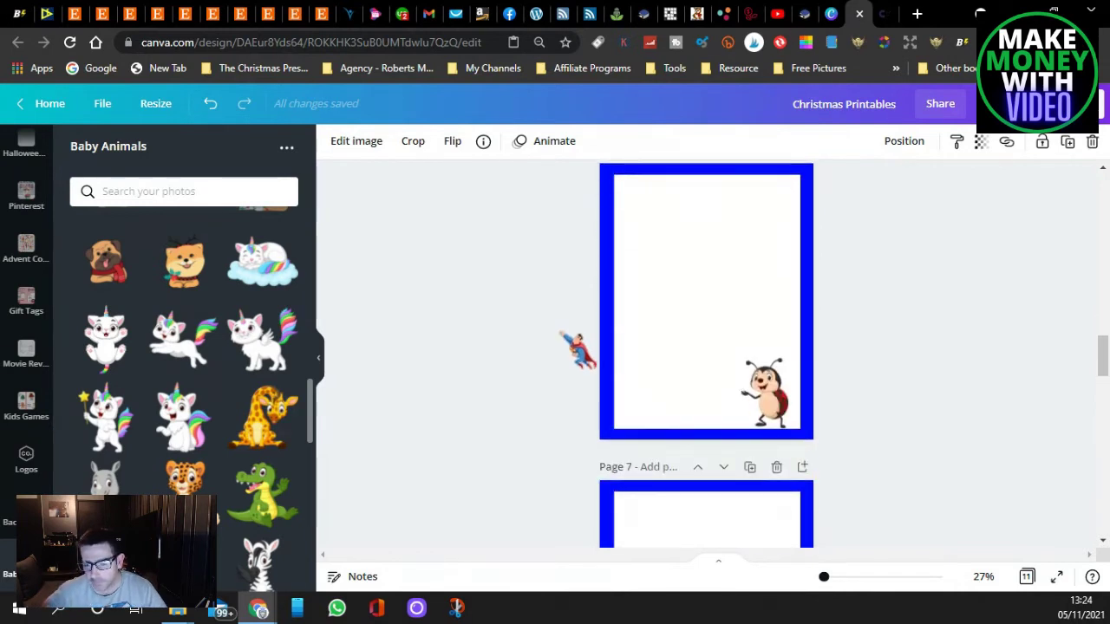
scroll(555, 337, "down", 8)
right_click(767, 292)
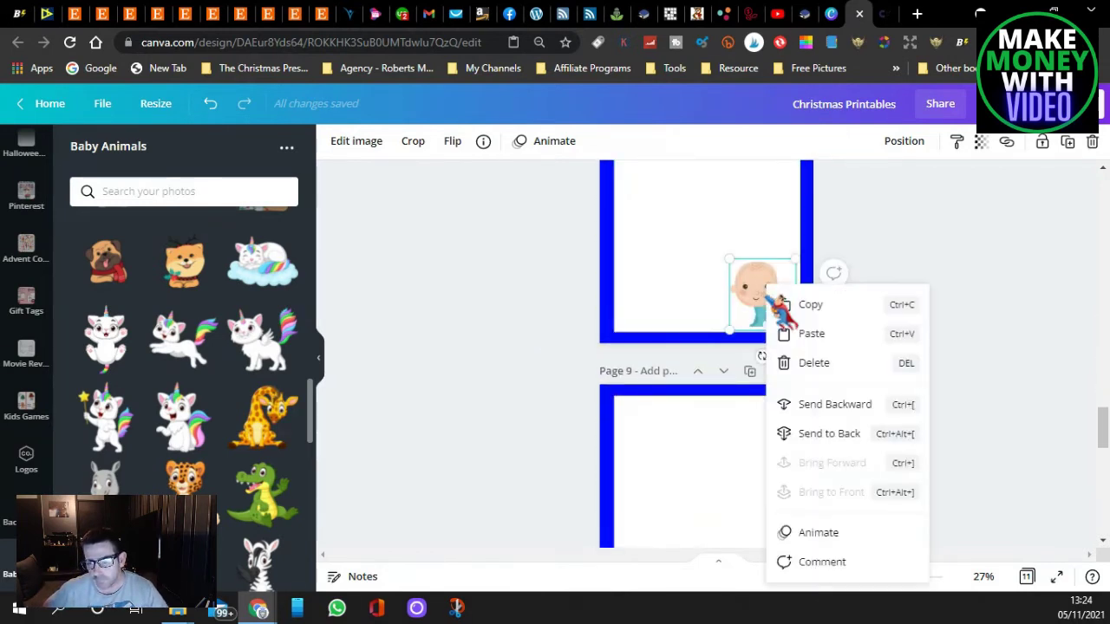
left_click(785, 362)
right_click(756, 293)
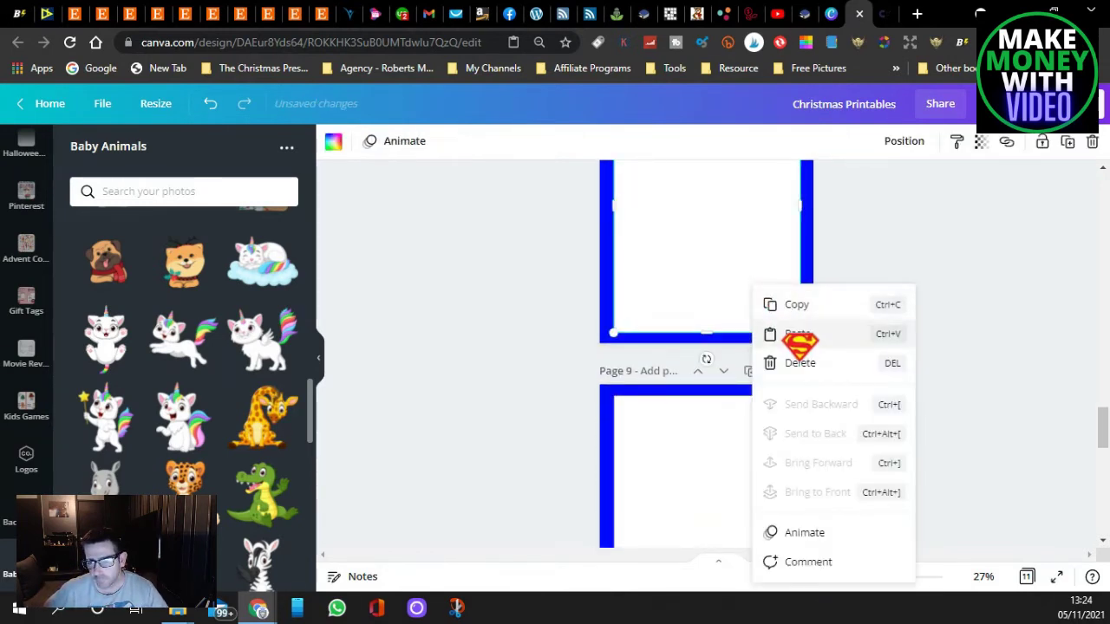
left_click(798, 336)
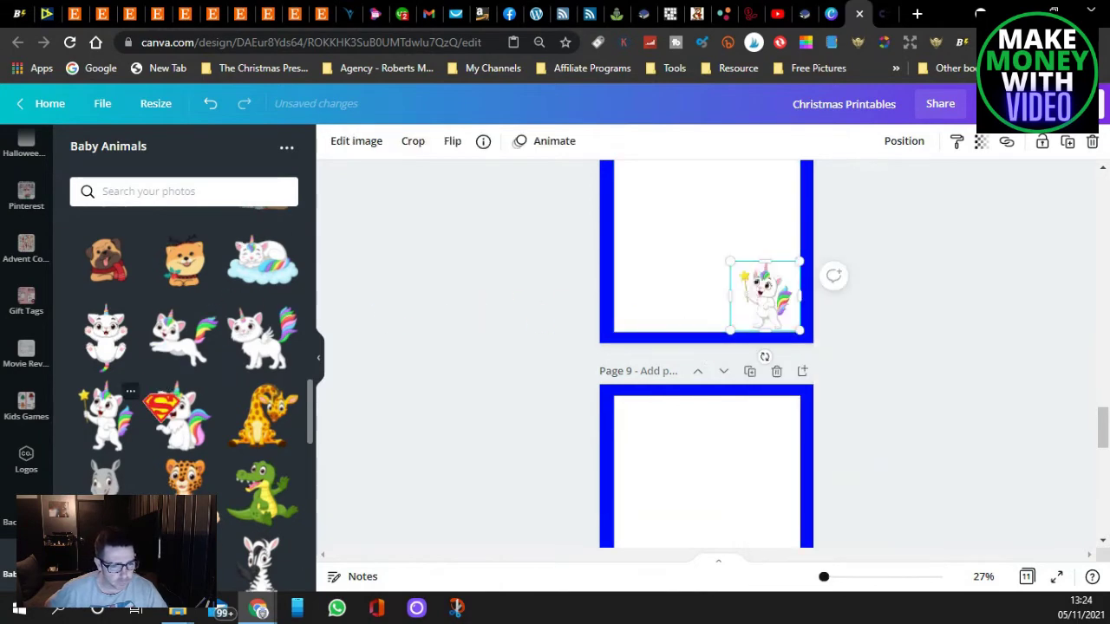
Delete the unicorn cat from page 1.
scroll(183, 364, "down", 2)
scroll(549, 317, "up", 10)
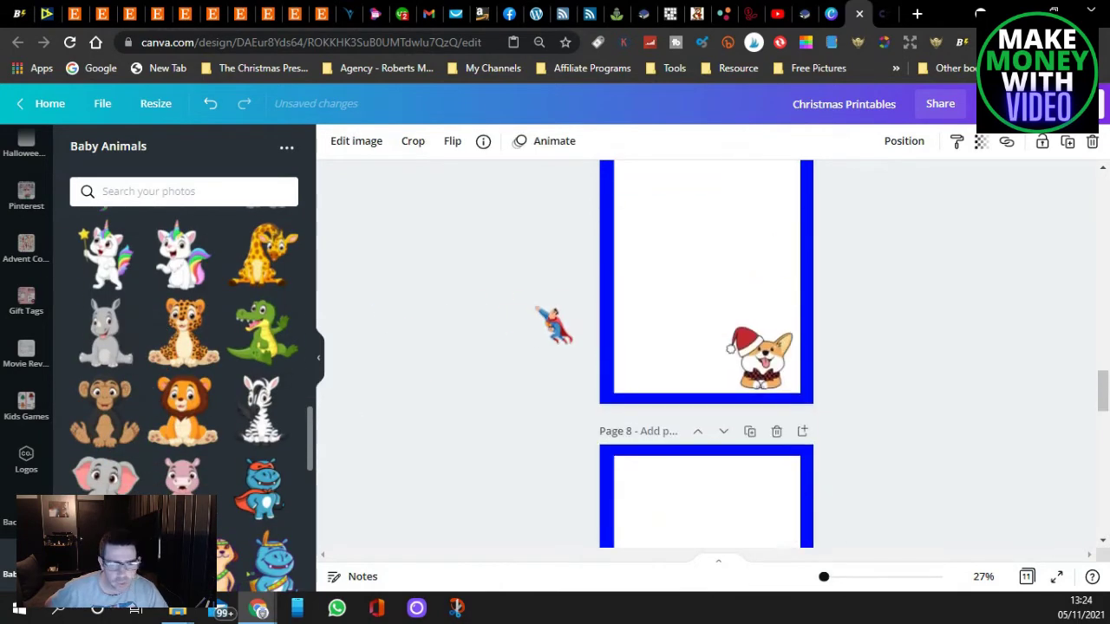
scroll(550, 317, "up", 10)
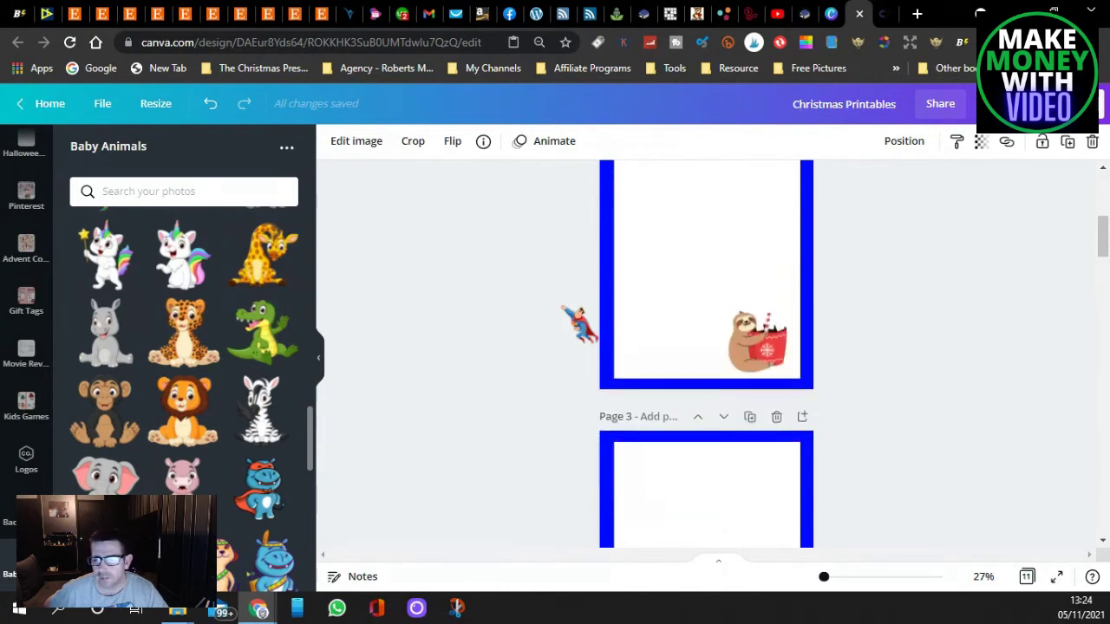
scroll(586, 322, "down", 2)
left_click(756, 276)
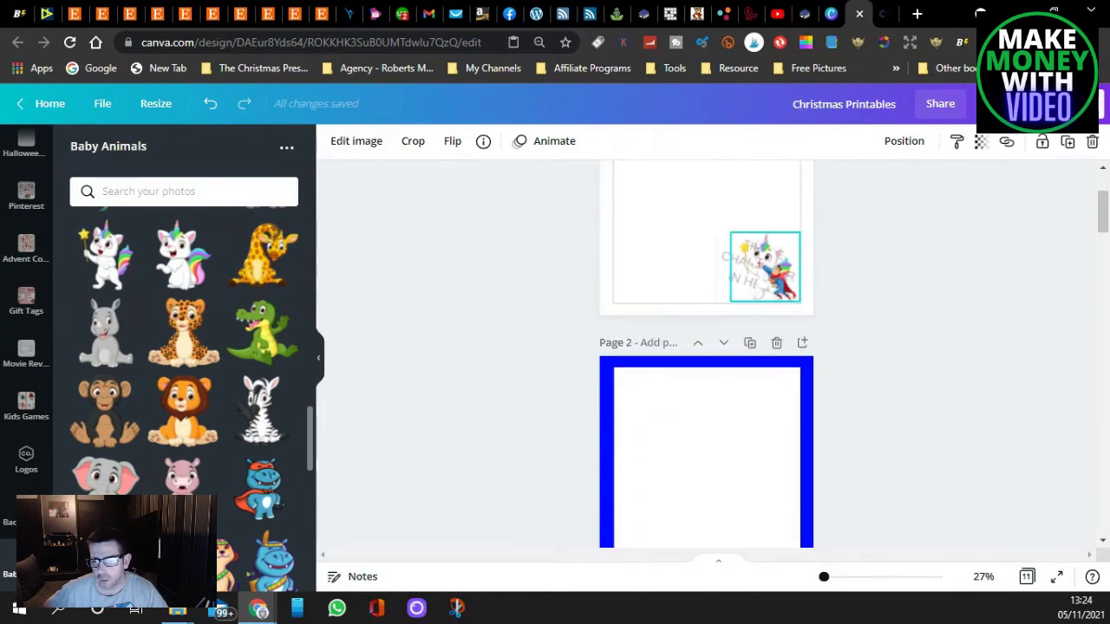
right_click(759, 276)
left_click(802, 286)
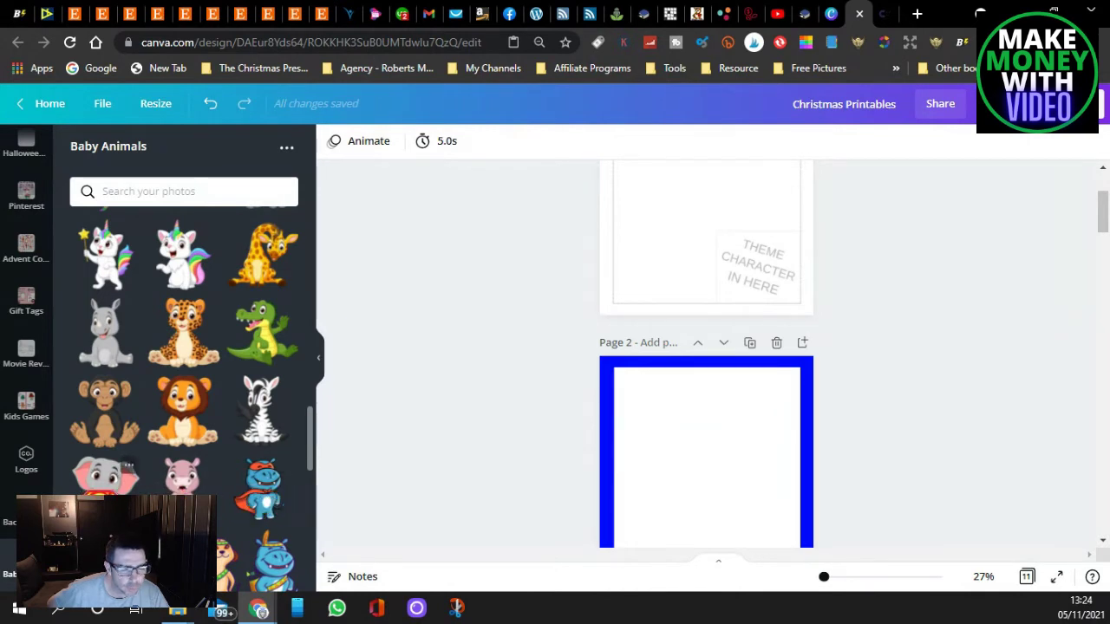
Place the grey baby elephant on page 1, sized to cover the theme character placeholder.
left_click(126, 463)
left_click_drag(699, 460, 730, 423)
left_click_drag(676, 339, 730, 392)
Replace the crawling baby on page 9 with a copy of the grey baby elephant from page 1.
right_click(780, 444)
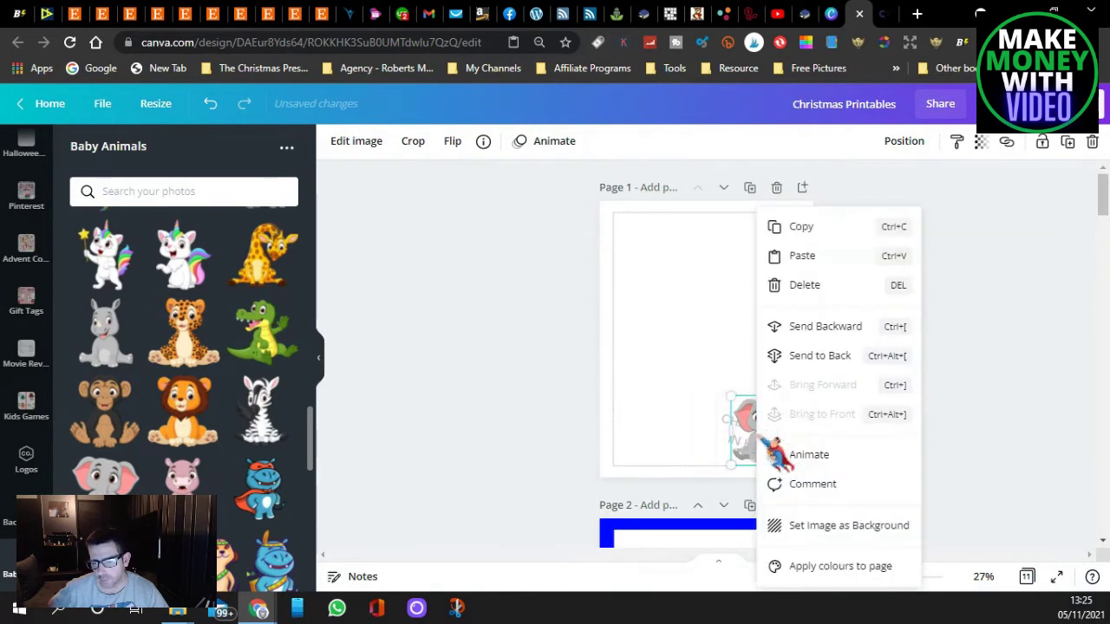
left_click(806, 228)
scroll(570, 339, "down", 7)
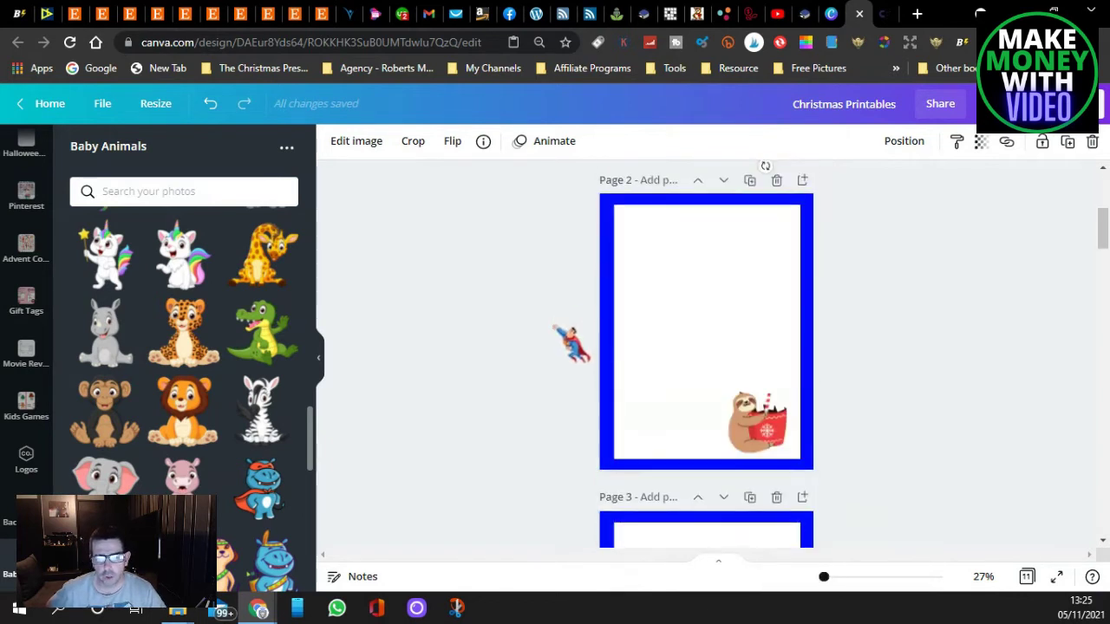
scroll(511, 390, "down", 15)
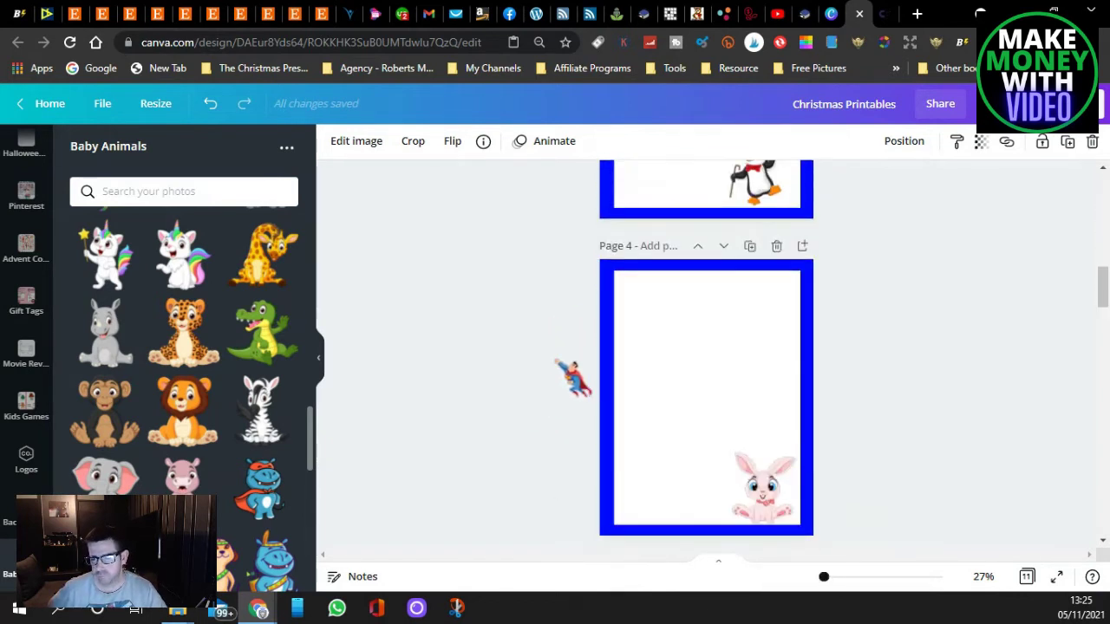
scroll(545, 379, "down", 8)
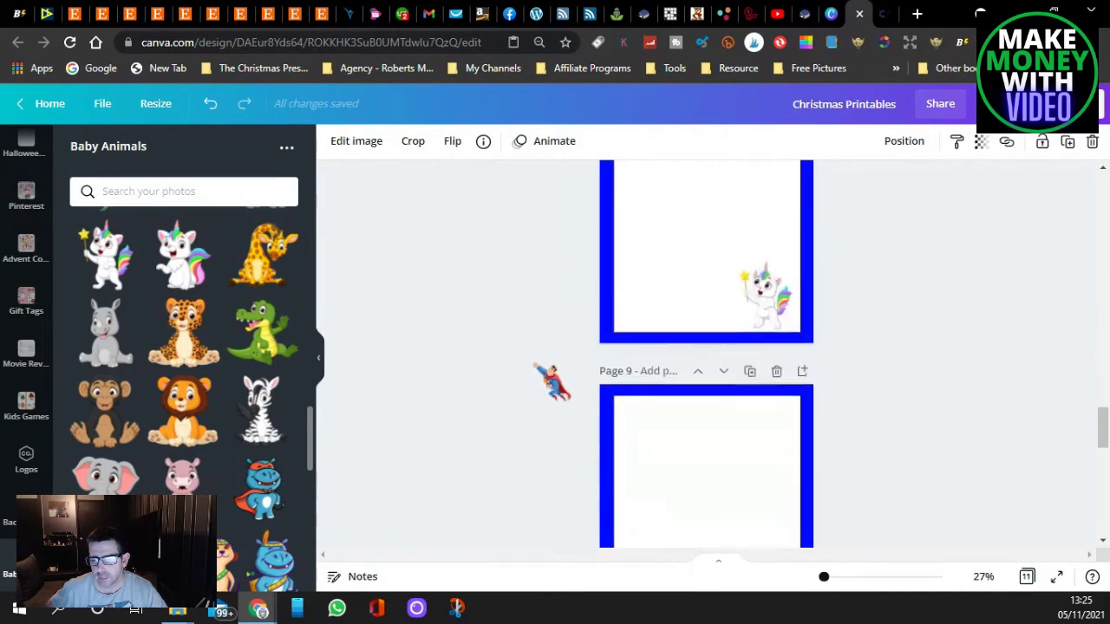
scroll(569, 381, "up", 1)
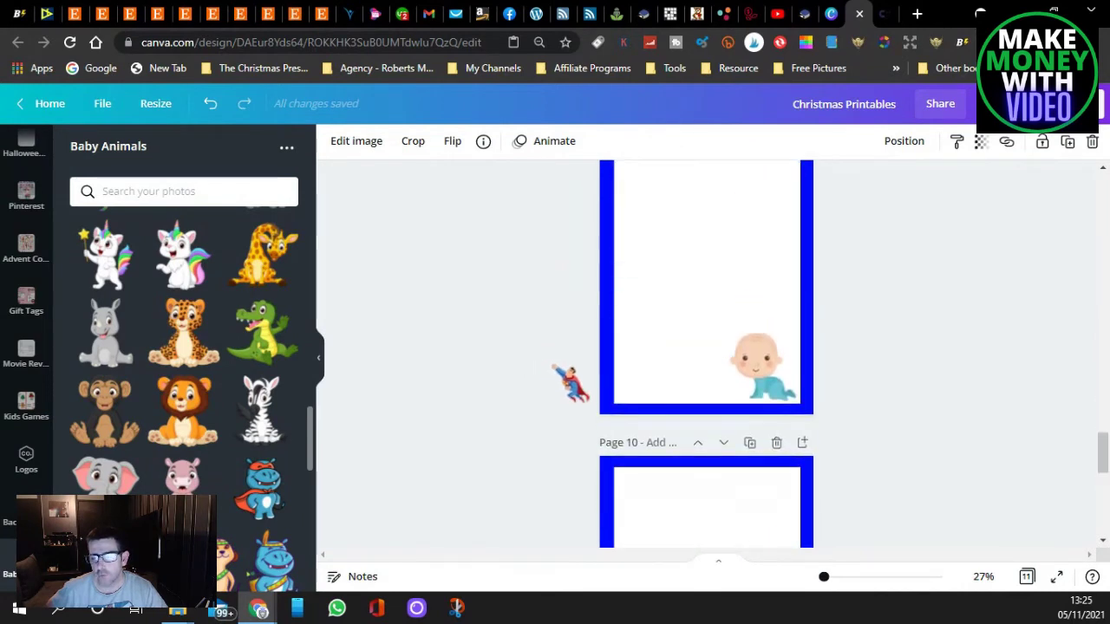
right_click(760, 378)
left_click(817, 375)
right_click(775, 379)
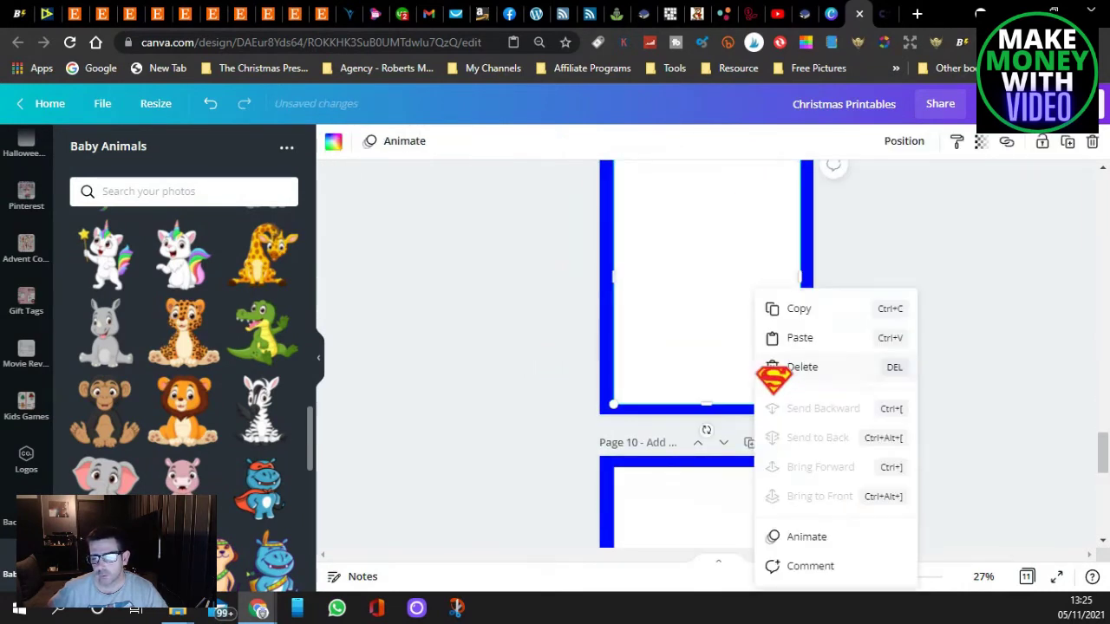
left_click(788, 339)
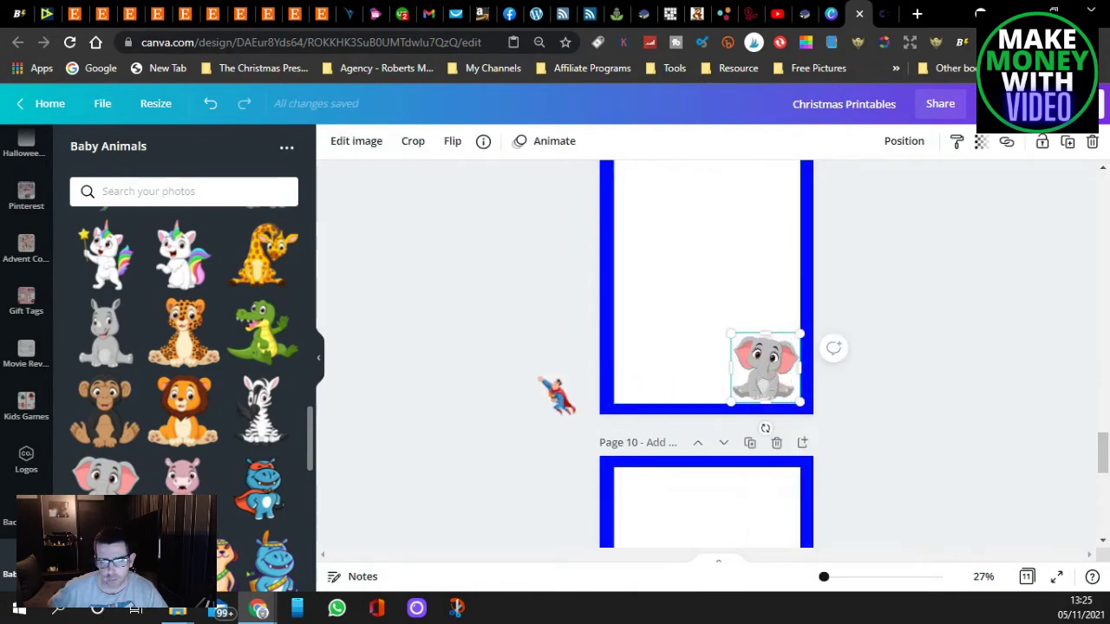
Delete the grey baby elephant from page 1.
scroll(525, 377, "down", 2)
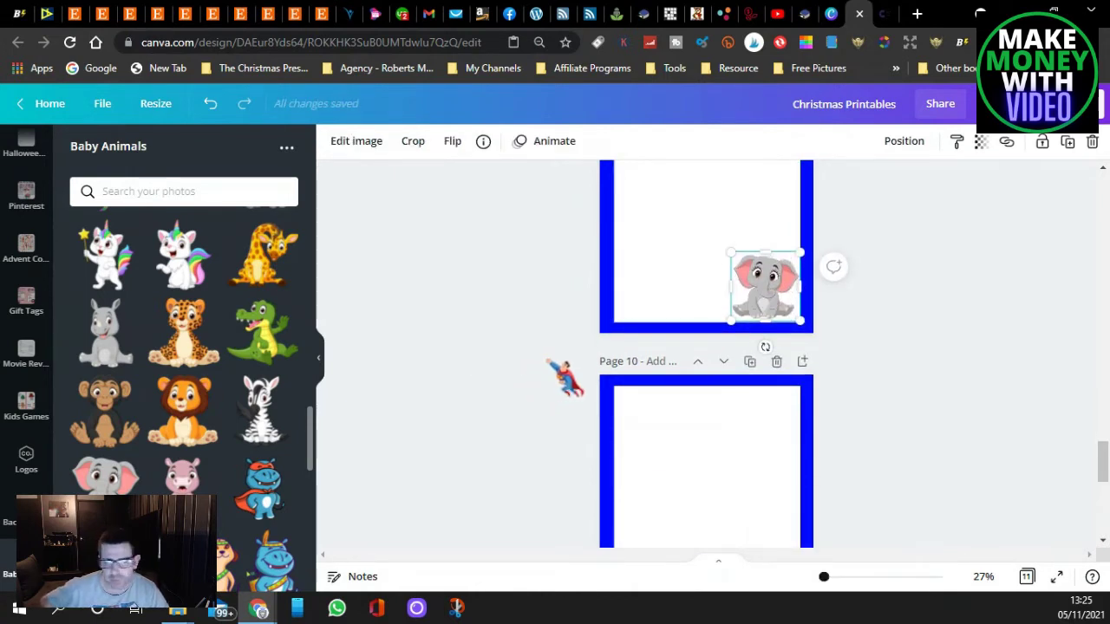
scroll(564, 377, "up", 9)
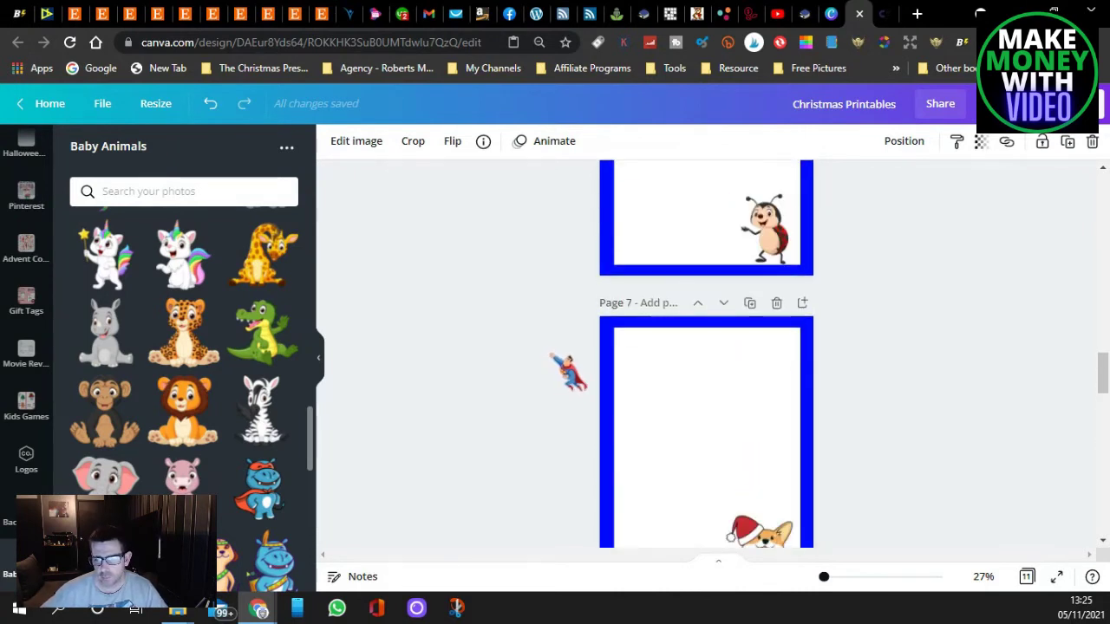
scroll(568, 373, "up", 12)
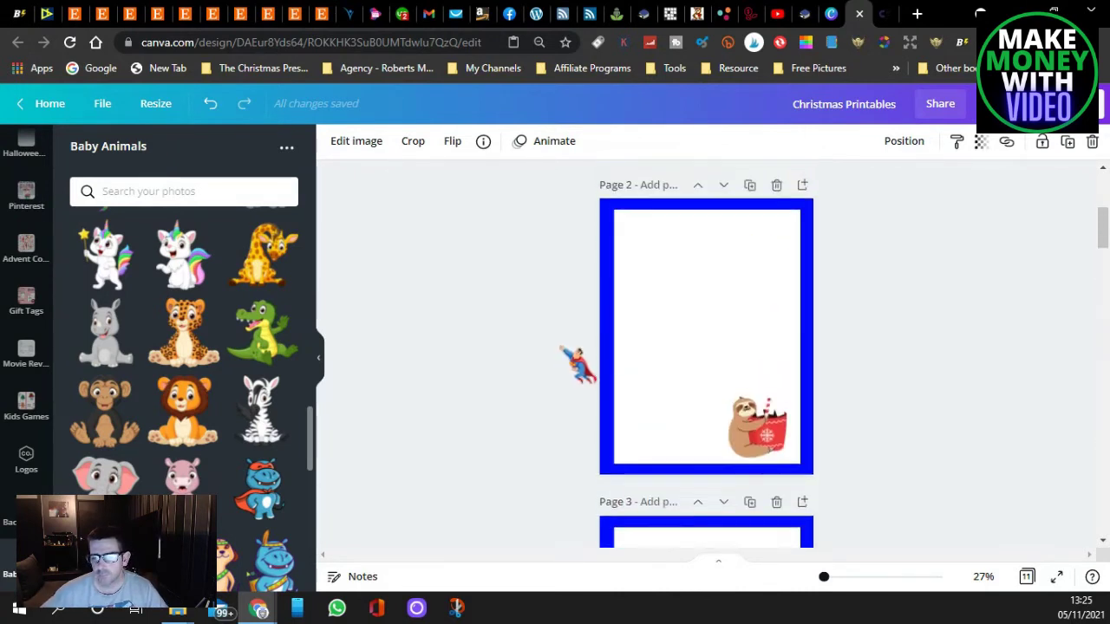
scroll(576, 364, "up", 4)
scroll(575, 367, "down", 2)
left_click(759, 269)
right_click(780, 279)
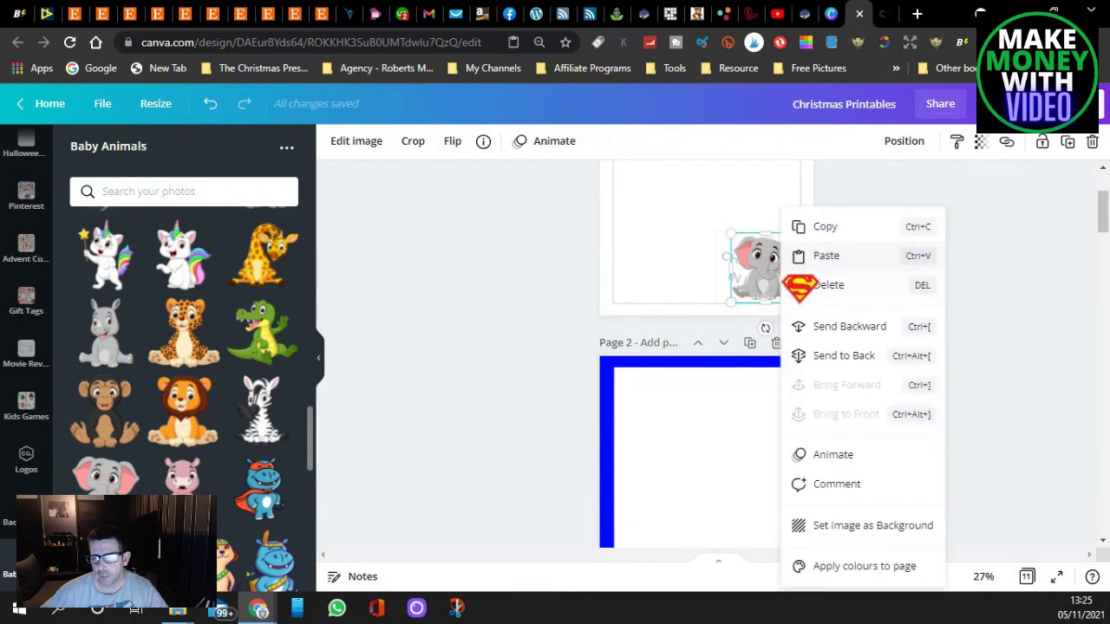
left_click(834, 288)
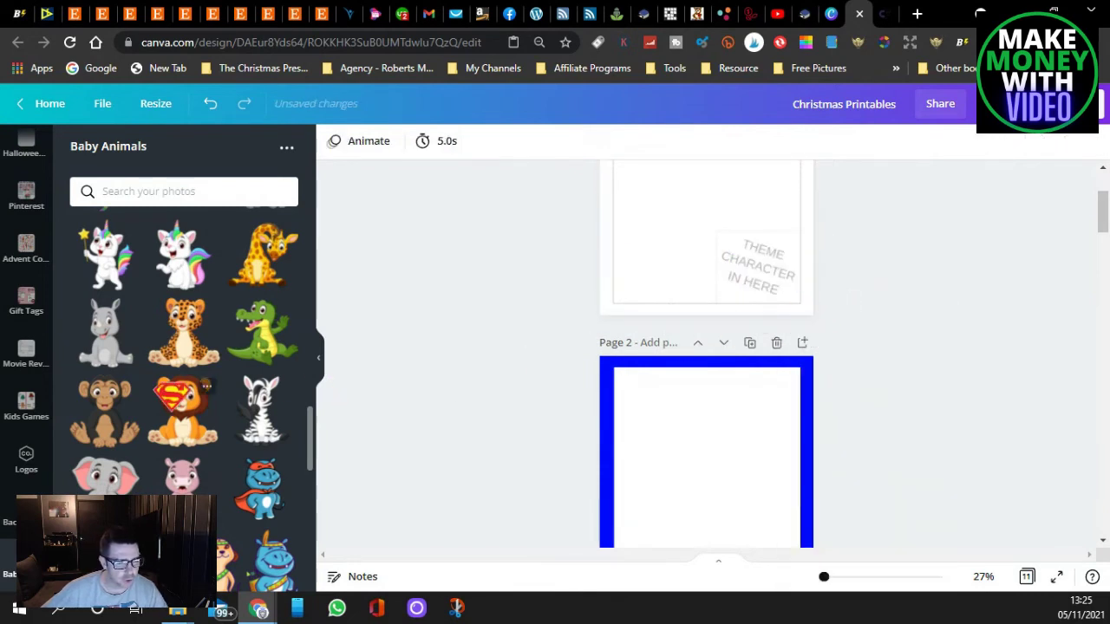
Place the waving green crocodile on page 1, sized to cover the theme character placeholder.
scroll(173, 390, "down", 3)
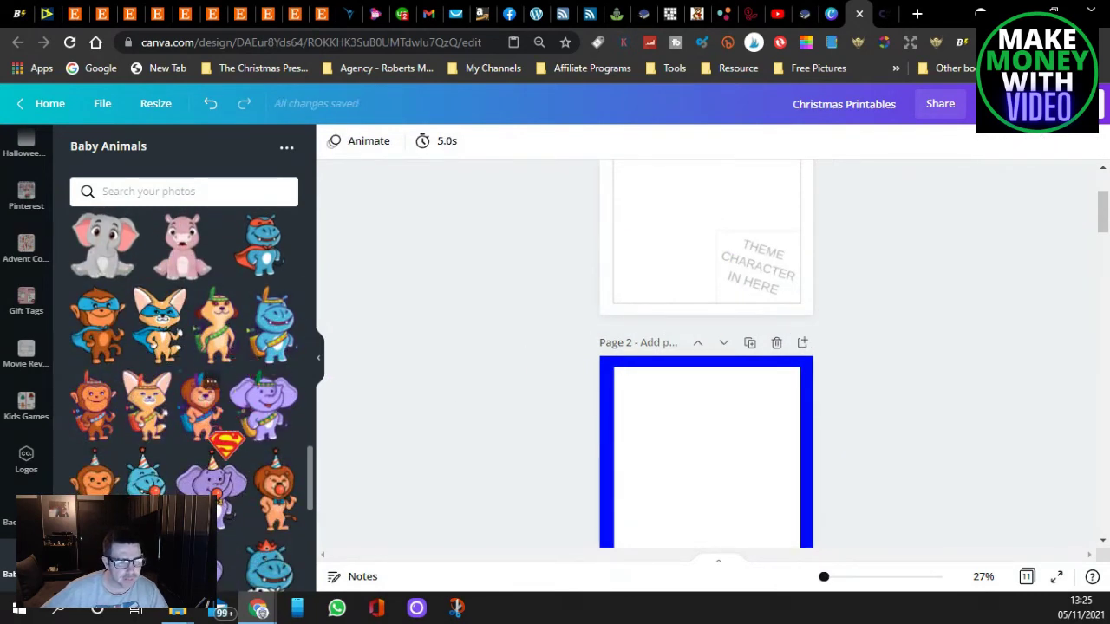
scroll(182, 399, "up", 2)
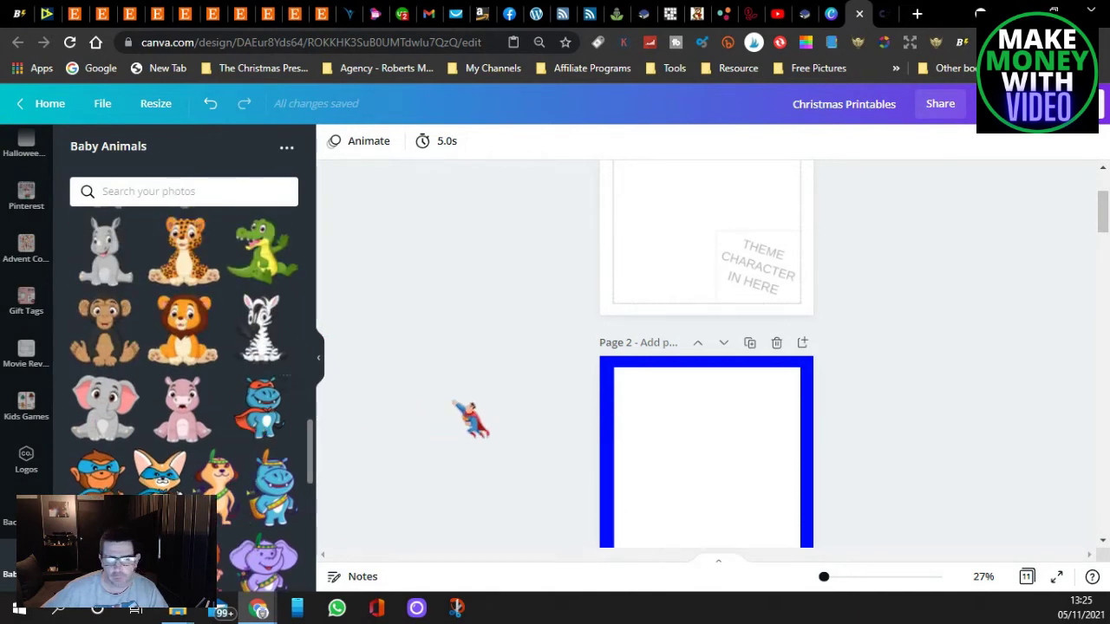
scroll(182, 390, "up", 1)
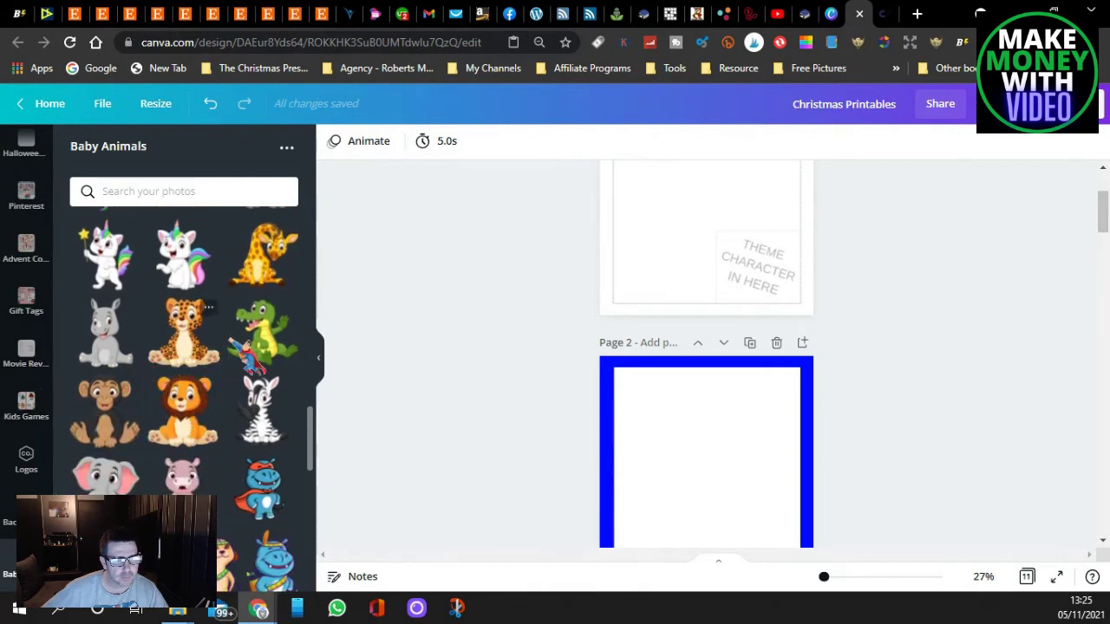
left_click_drag(262, 329, 653, 421)
left_click_drag(706, 472, 760, 297)
Replace the crawling baby on page 10 with a copy of the green crocodile from page 1.
right_click(763, 434)
scroll(511, 394, "down", 18)
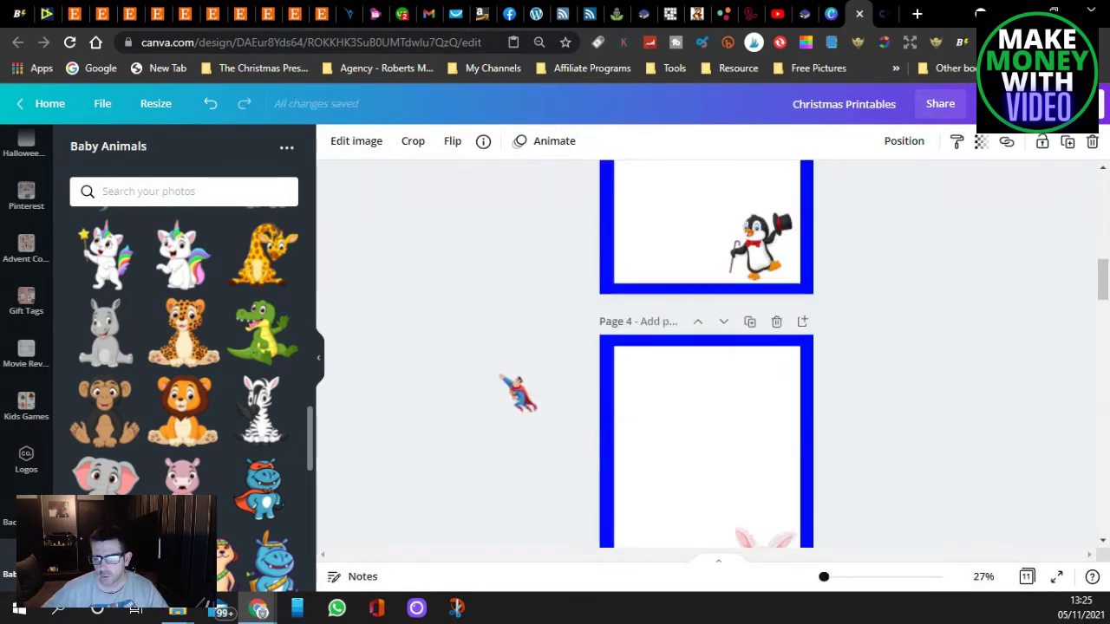
scroll(531, 394, "down", 6)
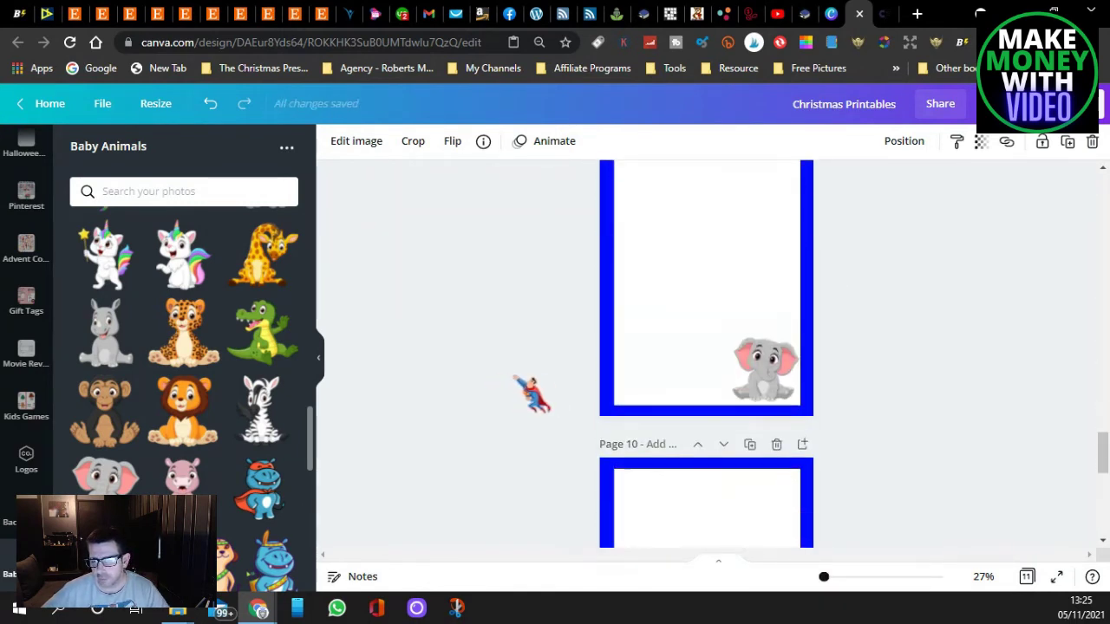
right_click(757, 359)
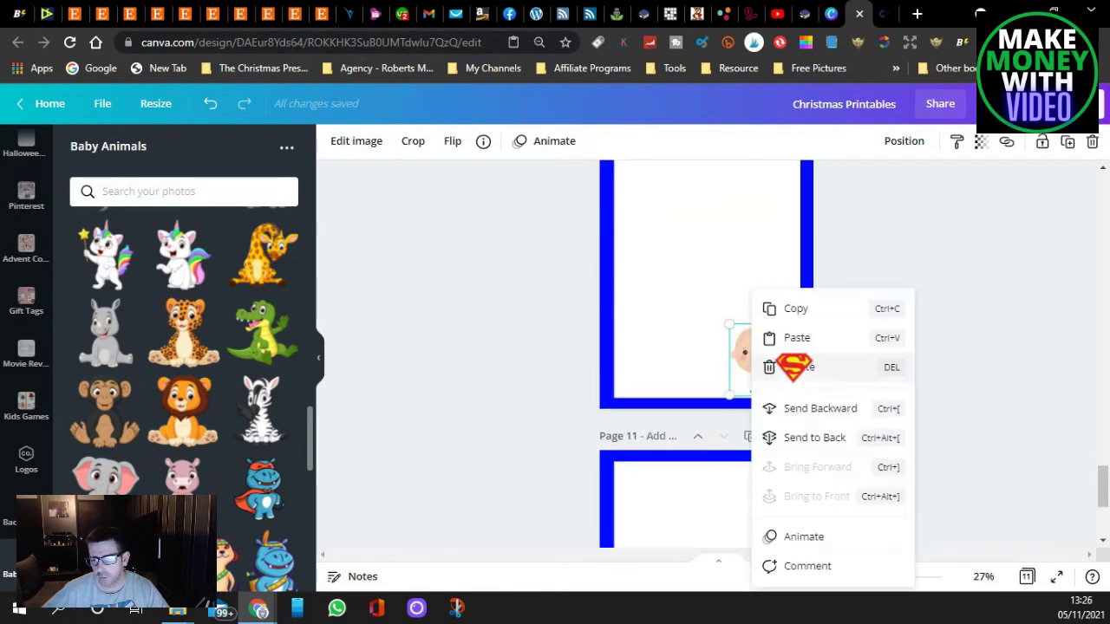
left_click(791, 366)
right_click(768, 368)
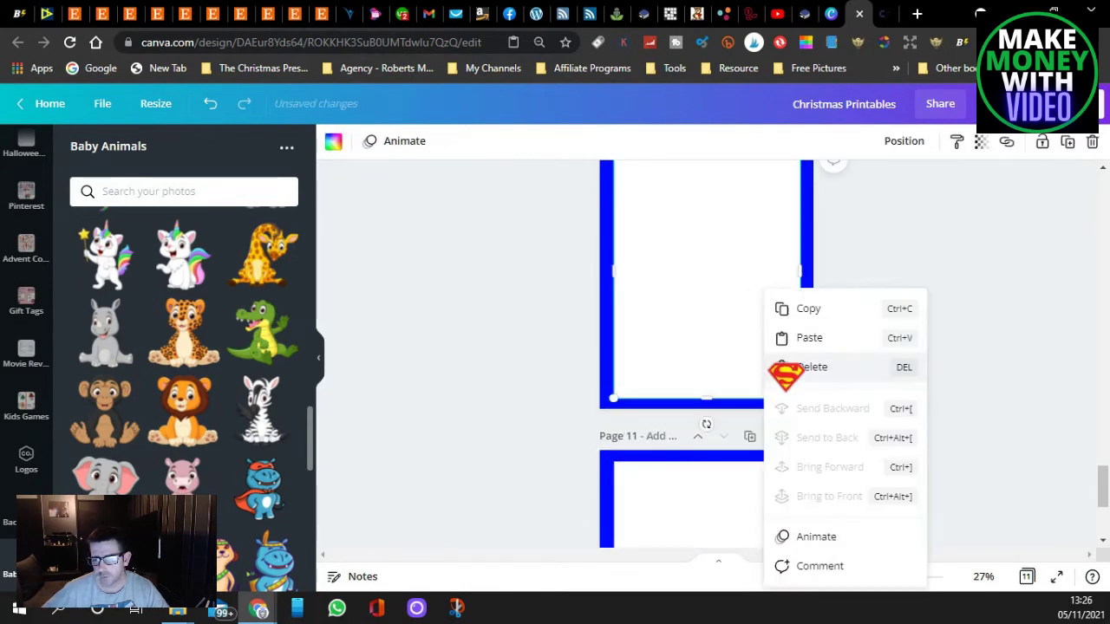
left_click(819, 338)
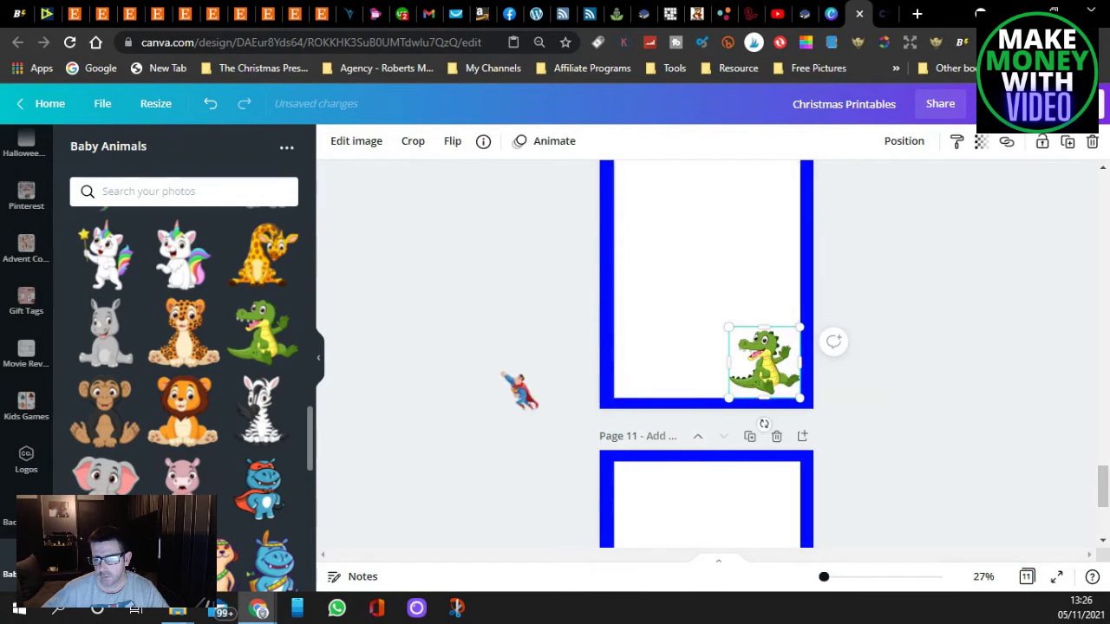
Delete the green crocodile from page 1.
scroll(468, 399, "up", 5)
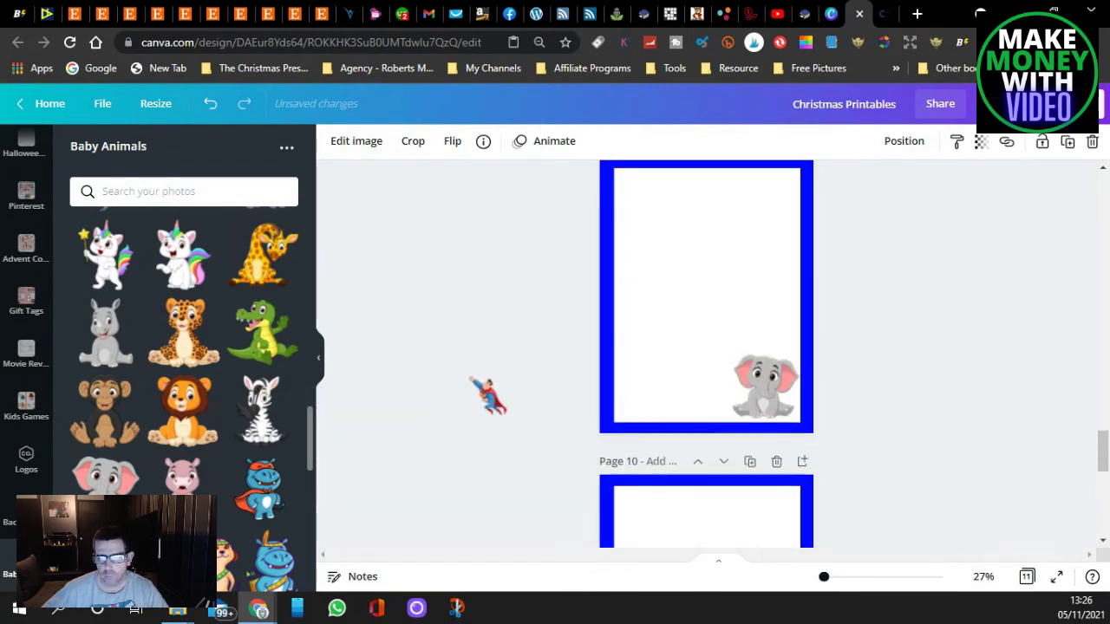
scroll(498, 395, "down", 8)
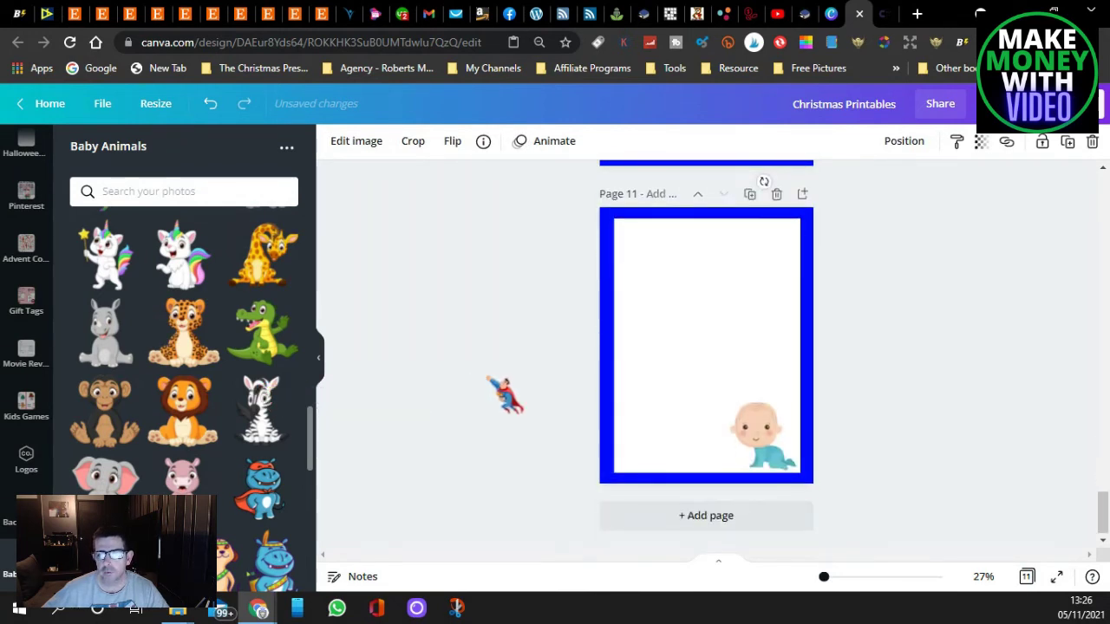
scroll(506, 396, "up", 2)
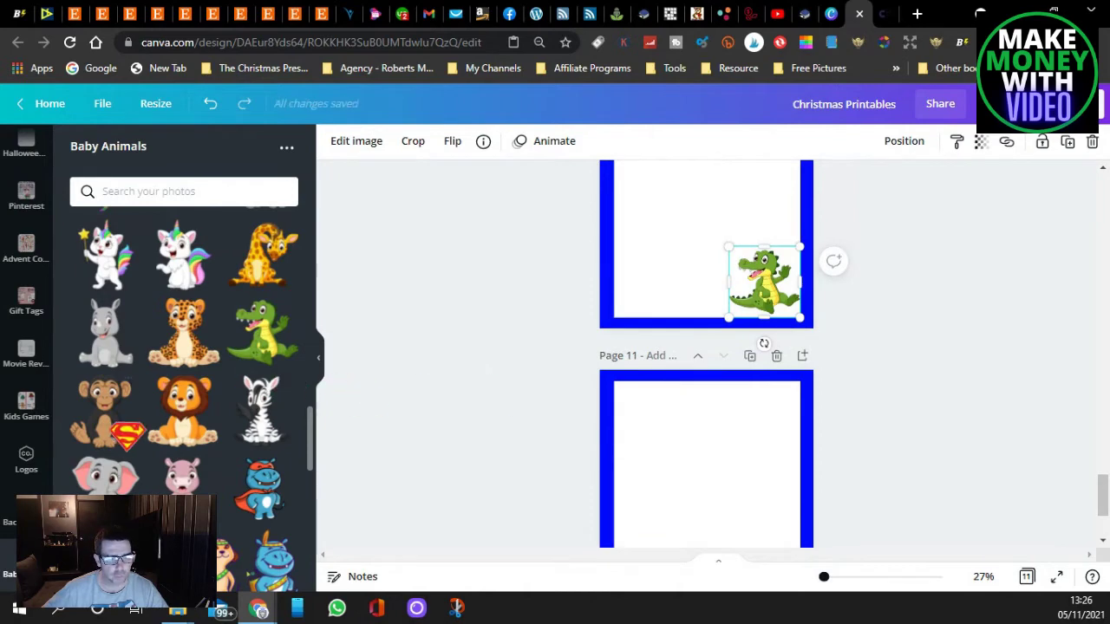
scroll(128, 431, "down", 3)
scroll(473, 399, "up", 14)
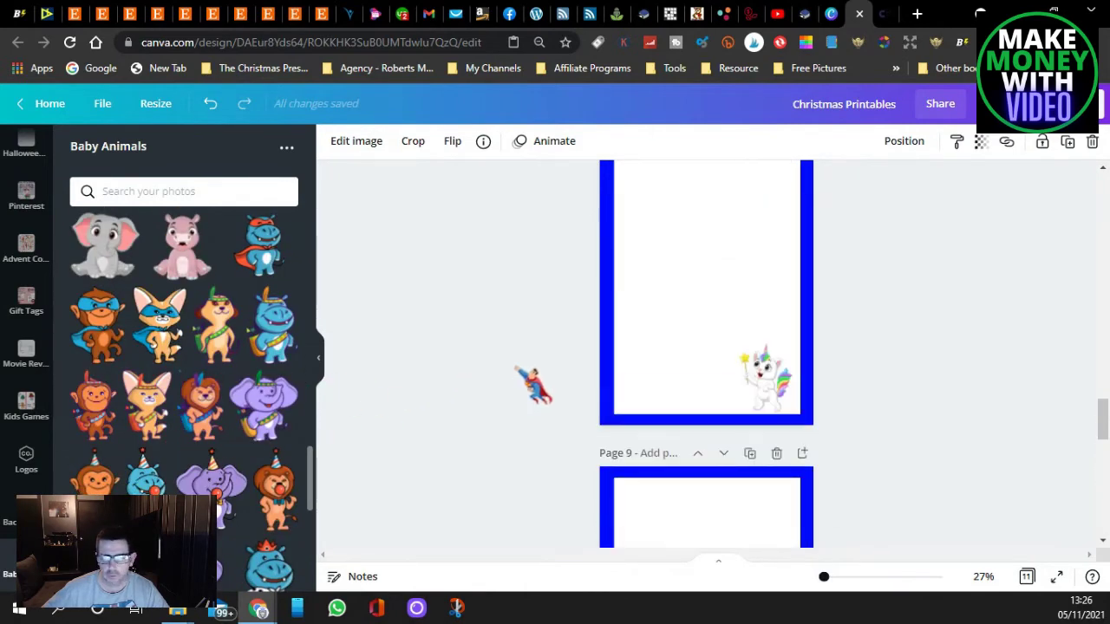
scroll(572, 364, "up", 12)
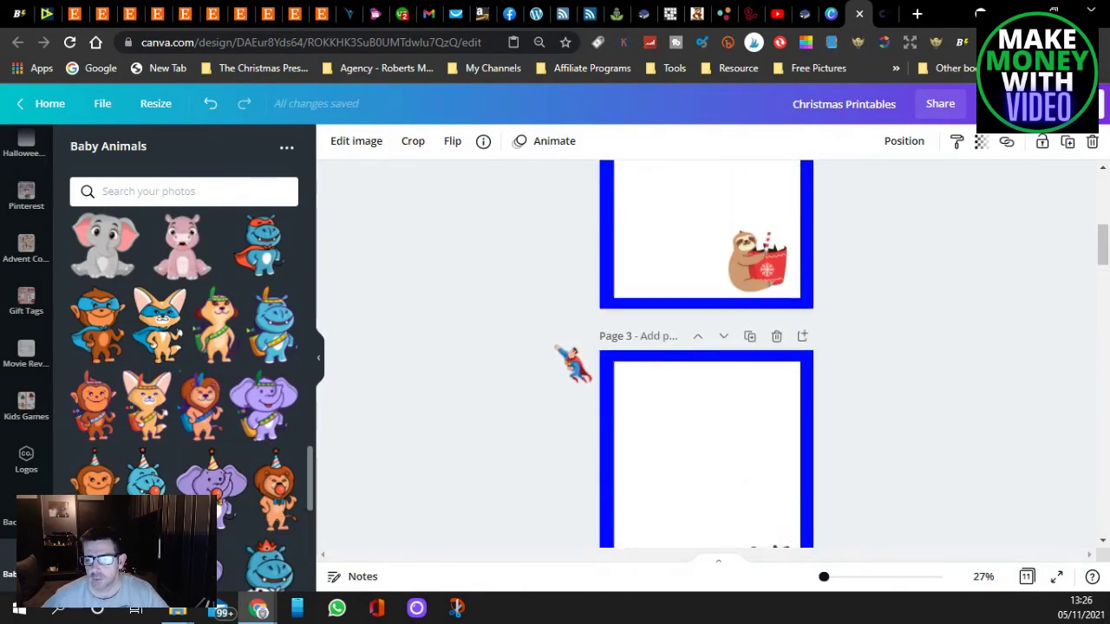
left_click(748, 416)
right_click(766, 412)
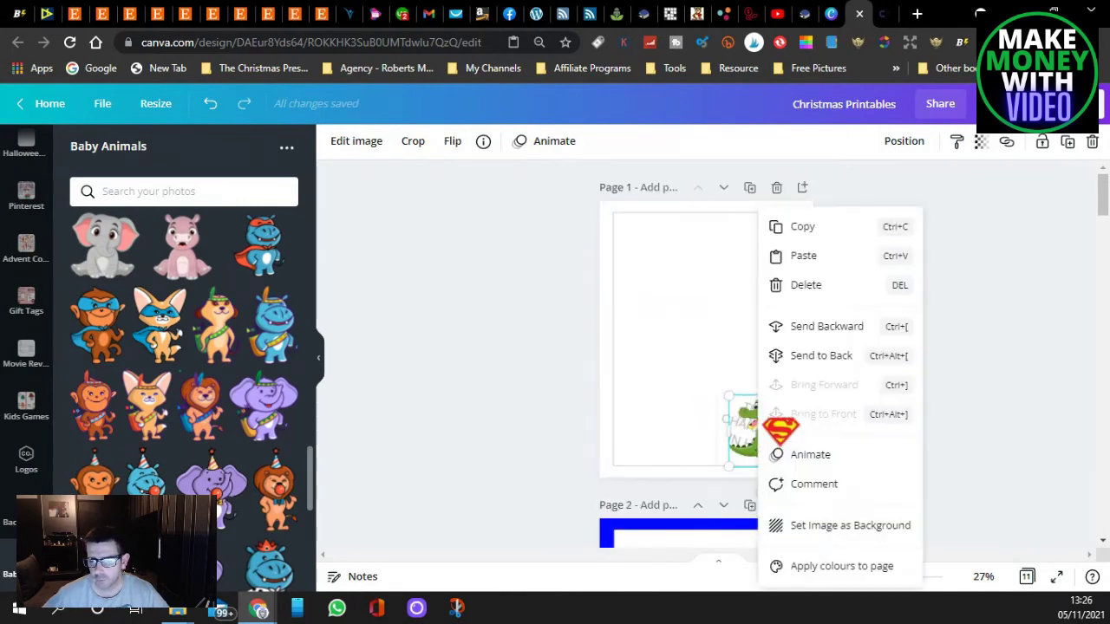
left_click(803, 285)
Place the sitting baby giraffe on page 1, sized to cover the theme character placeholder.
scroll(200, 425, "down", 5)
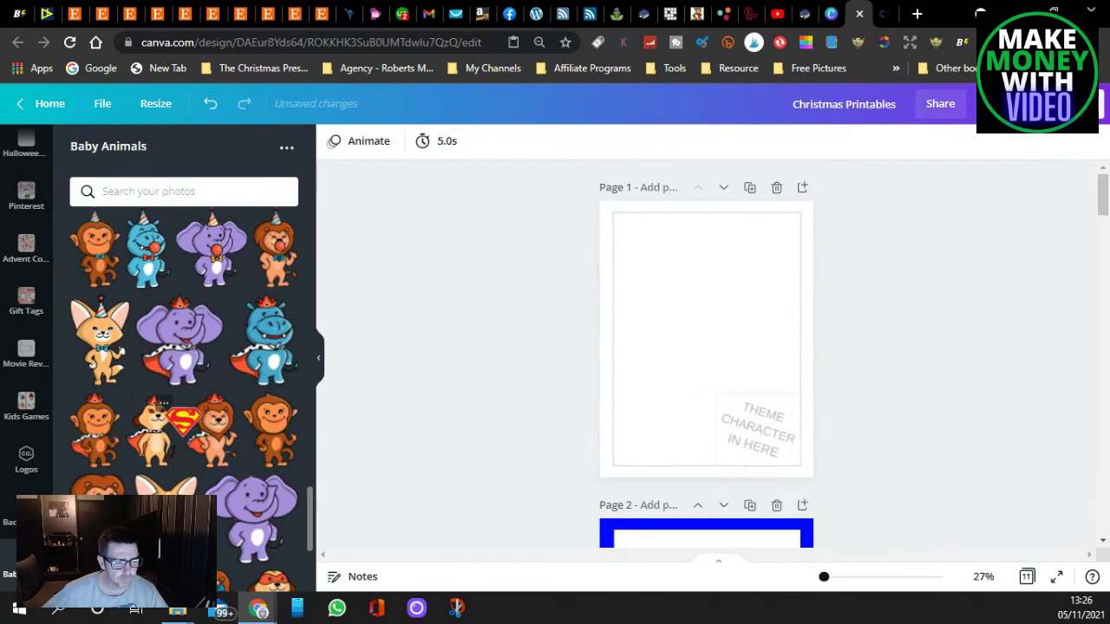
scroll(186, 326, "down", 5)
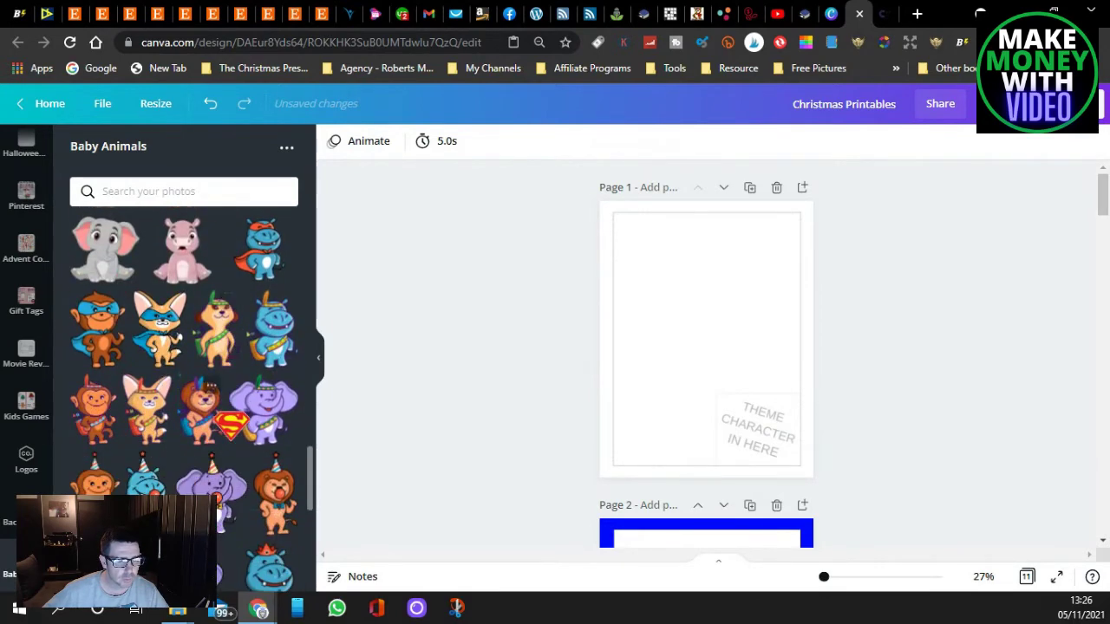
scroll(208, 386, "up", 2)
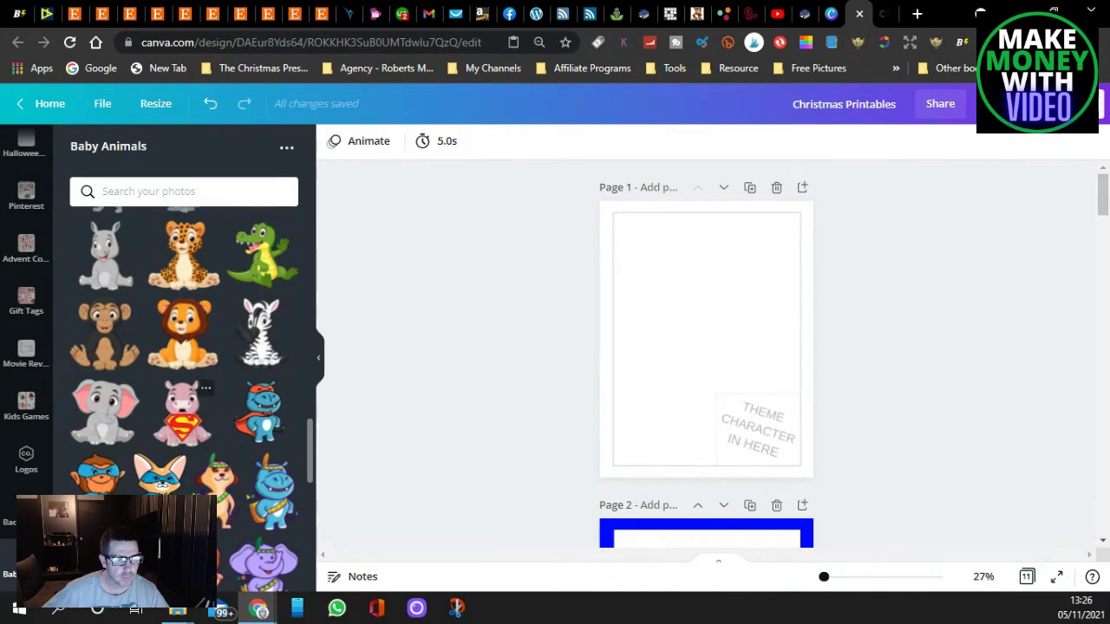
scroll(208, 388, "up", 3)
left_click_drag(260, 421, 660, 530)
left_click_drag(674, 461, 694, 261)
scroll(718, 364, "up", 2)
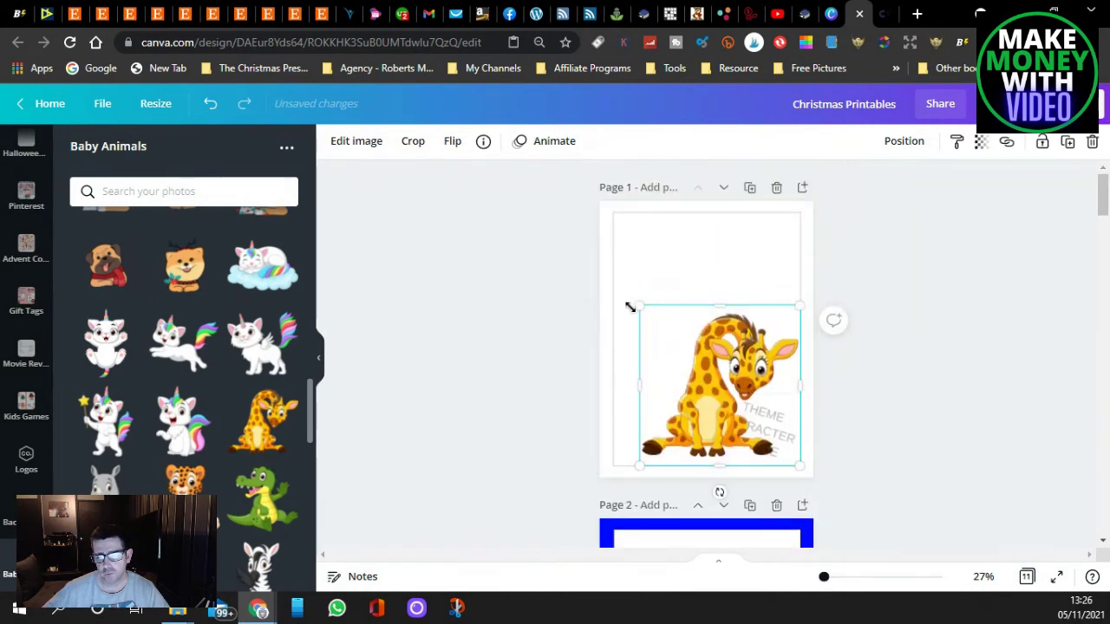
left_click_drag(644, 306, 728, 394)
Replace the crawling baby on page 11 with a copy of the baby giraffe from page 1.
right_click(754, 442)
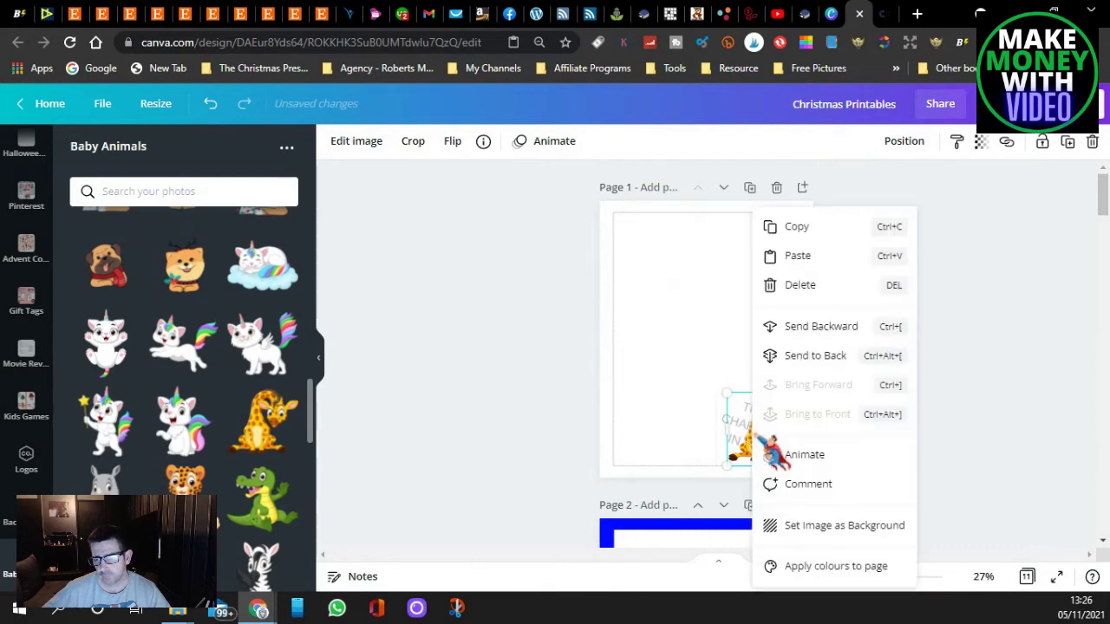
left_click(793, 229)
scroll(407, 373, "down", 20)
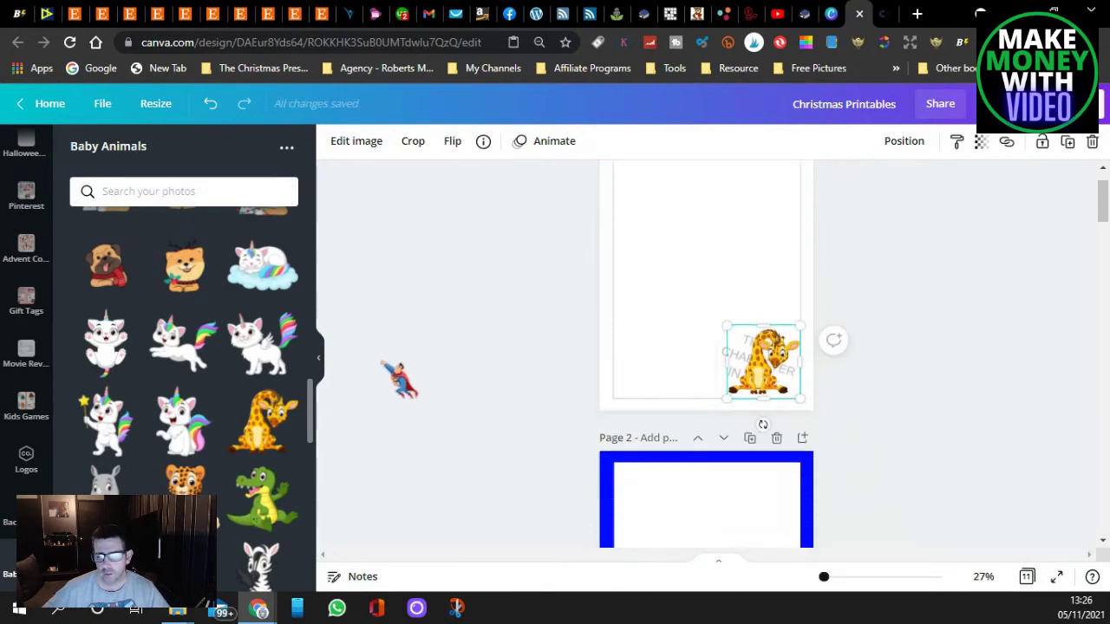
scroll(475, 385, "down", 12)
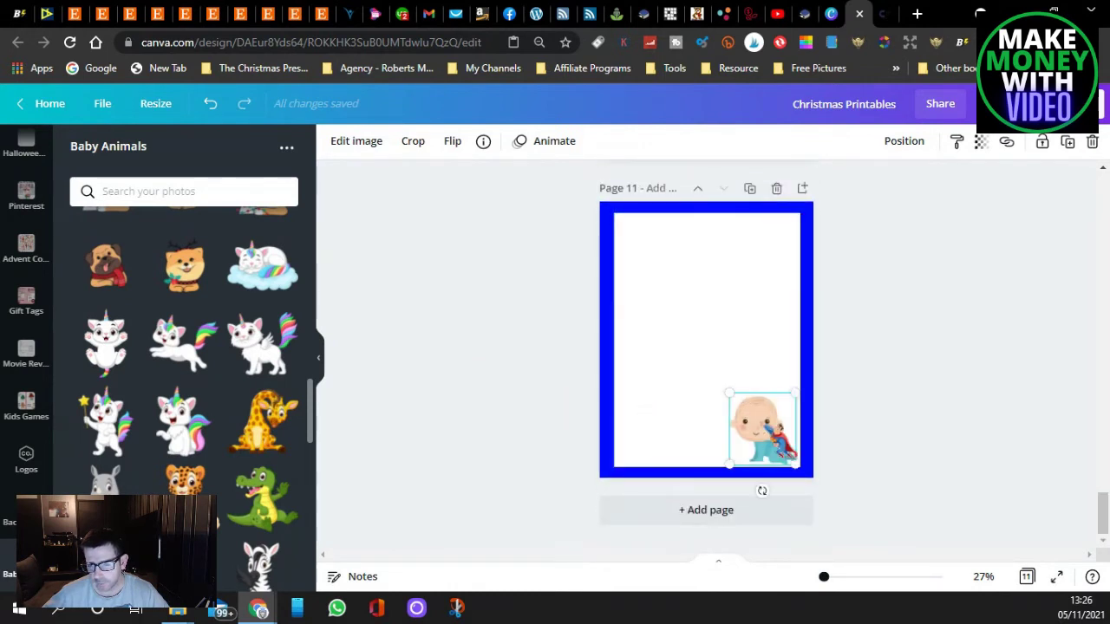
right_click(763, 433)
left_click(819, 339)
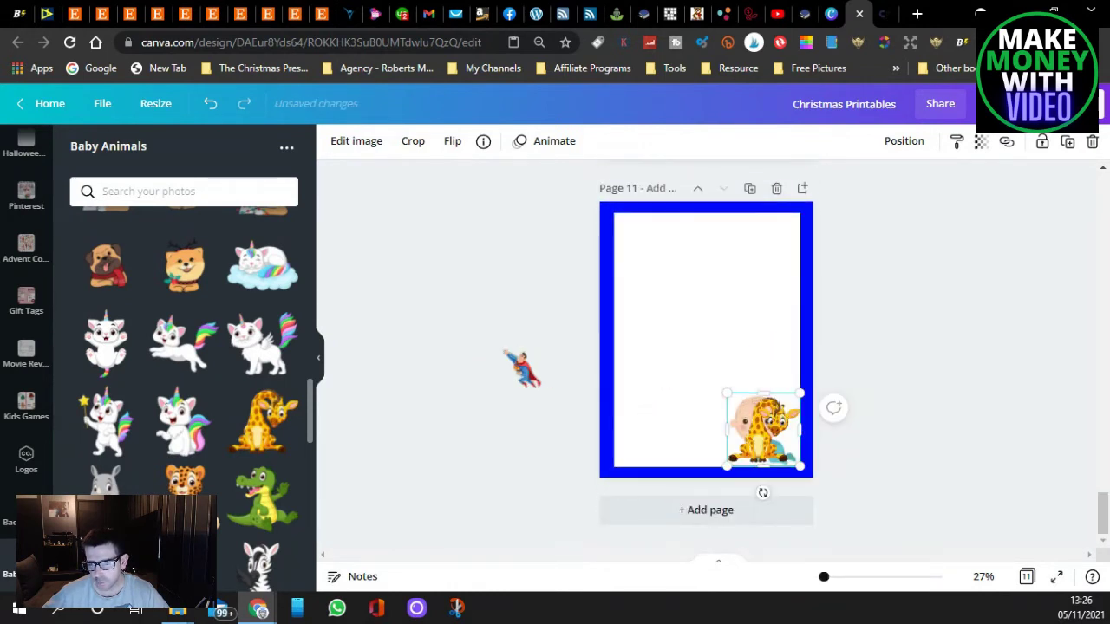
left_click_drag(763, 429, 782, 462)
right_click(761, 446)
left_click(739, 367)
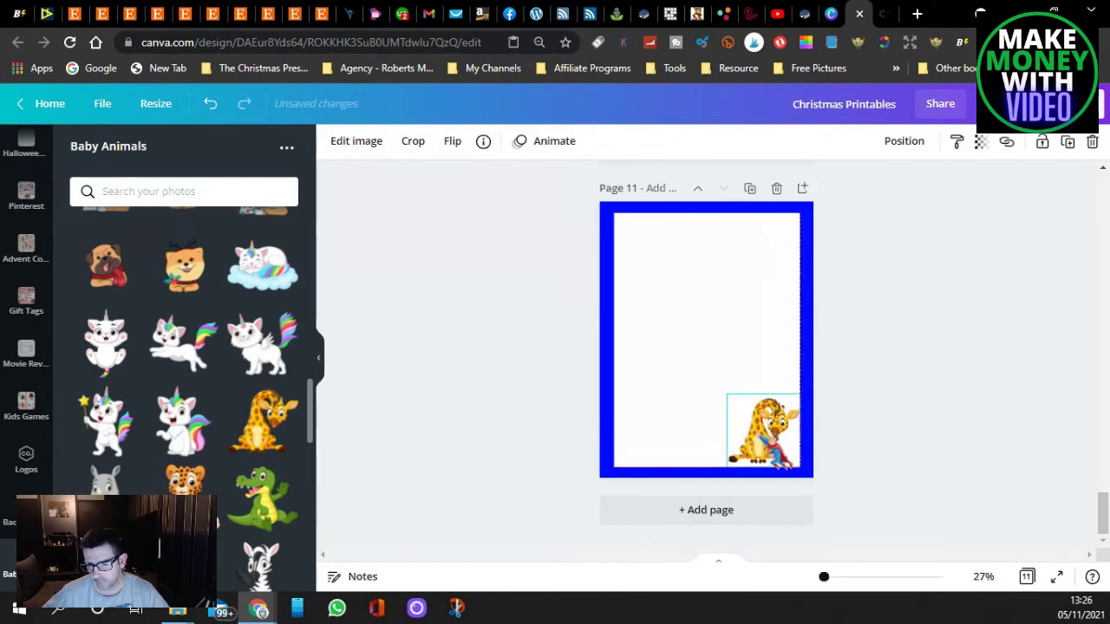
Look through the Backgrounds folder for a background that suits the giraffe page.
left_click(457, 399)
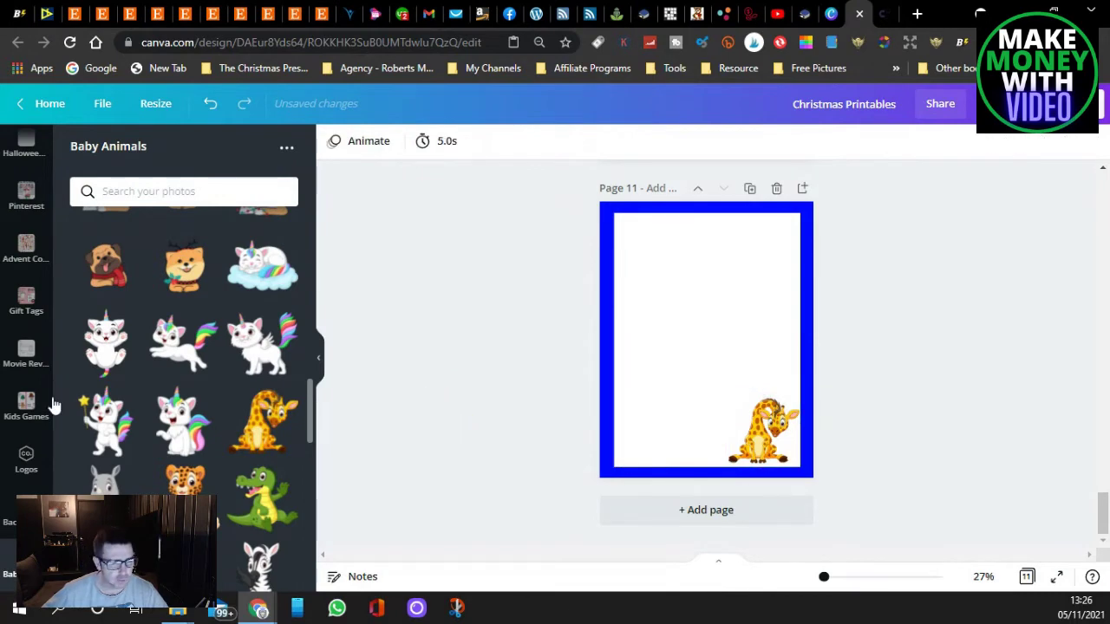
left_click(26, 515)
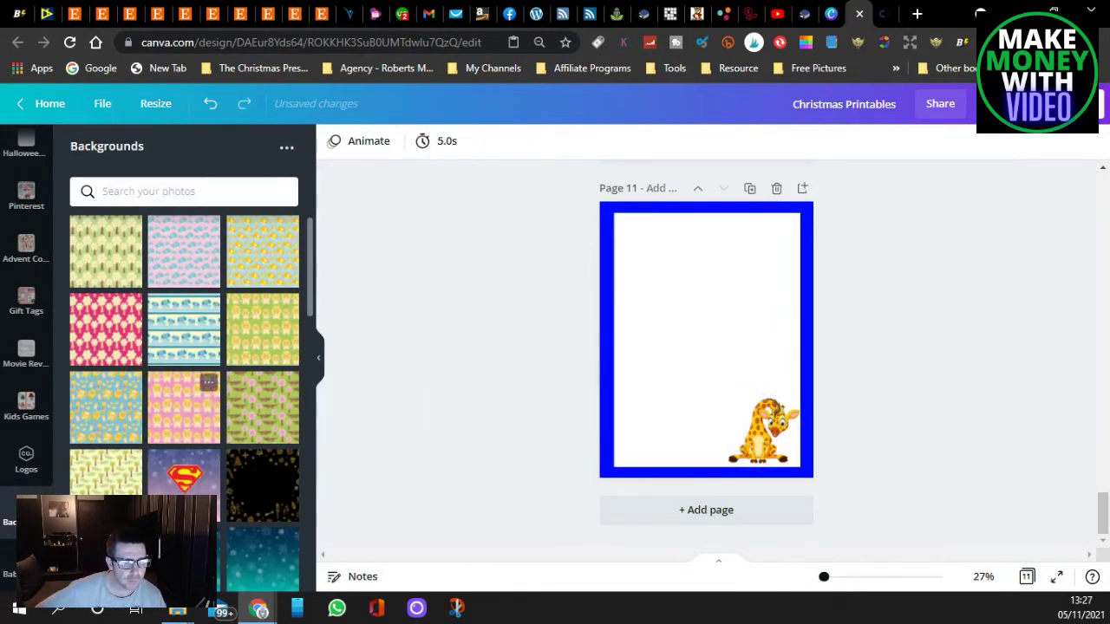
scroll(152, 429, "down", 5)
scroll(152, 429, "down", 5)
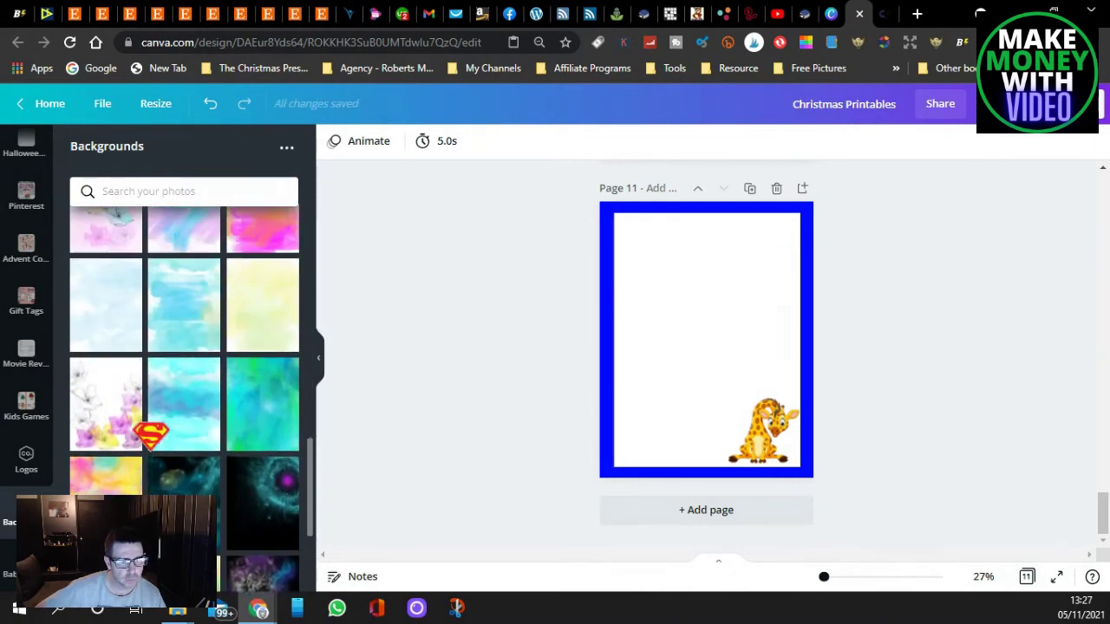
left_click_drag(363, 401, 228, 466)
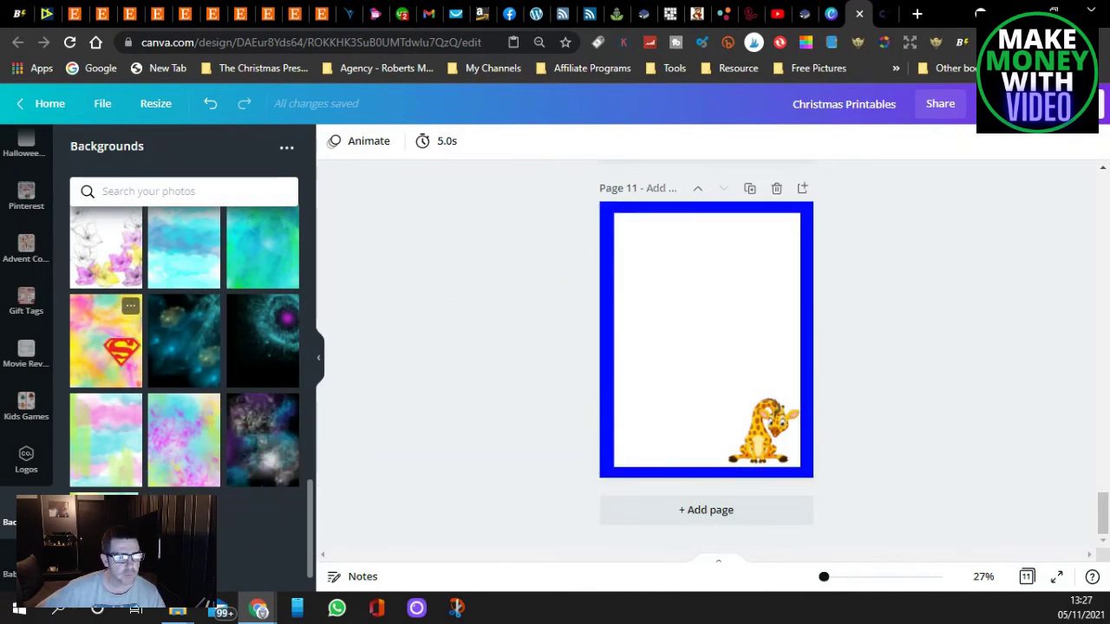
scroll(214, 362, "up", 2)
scroll(214, 362, "up", 1)
left_click_drag(260, 385, 277, 416)
scroll(279, 419, "down", 3)
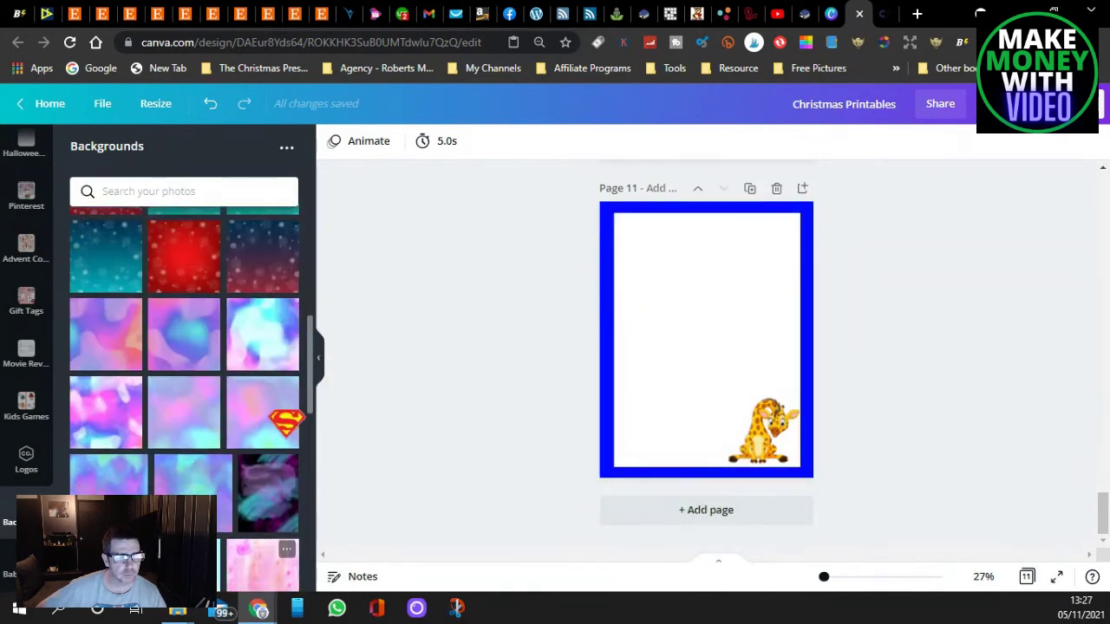
Try the pale green tree-pattern background on page 11.
scroll(286, 422, "up", 5)
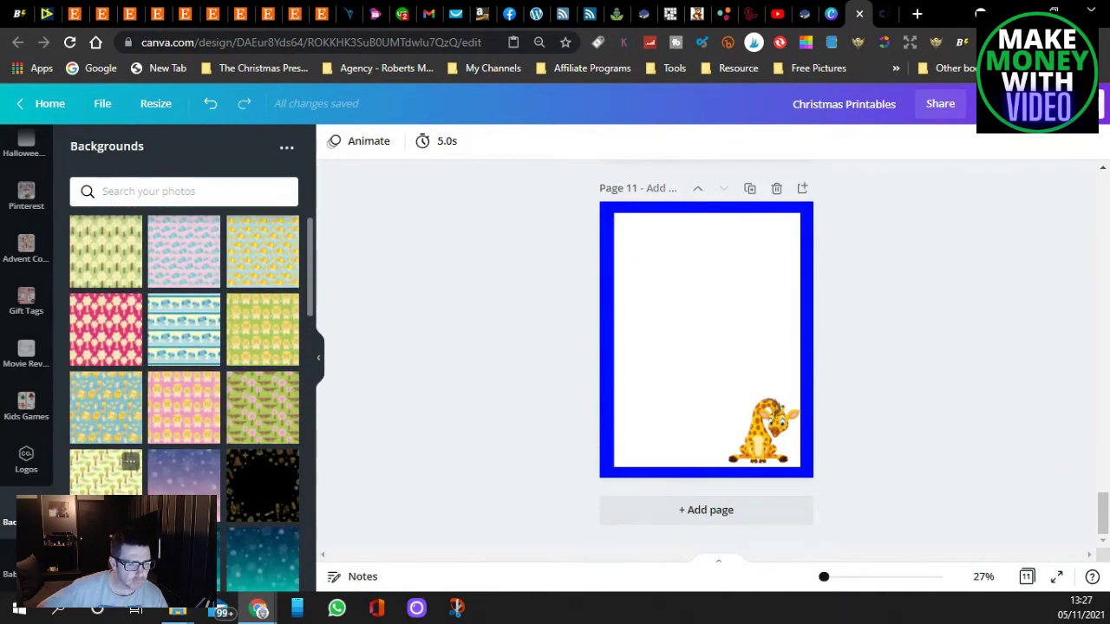
left_click_drag(108, 472, 121, 446)
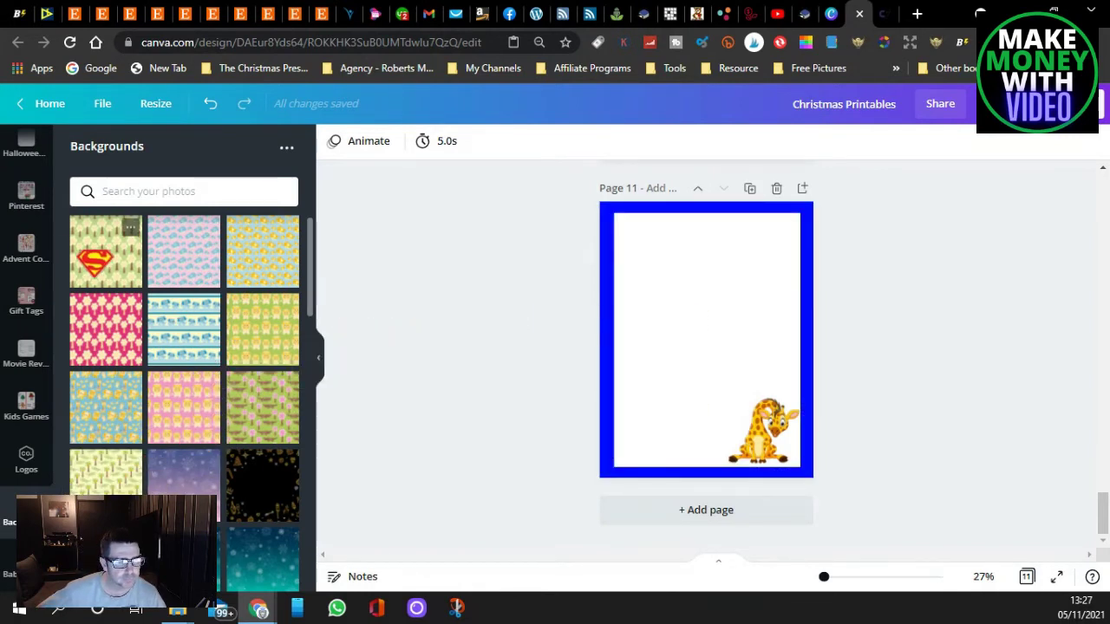
left_click_drag(106, 251, 609, 328)
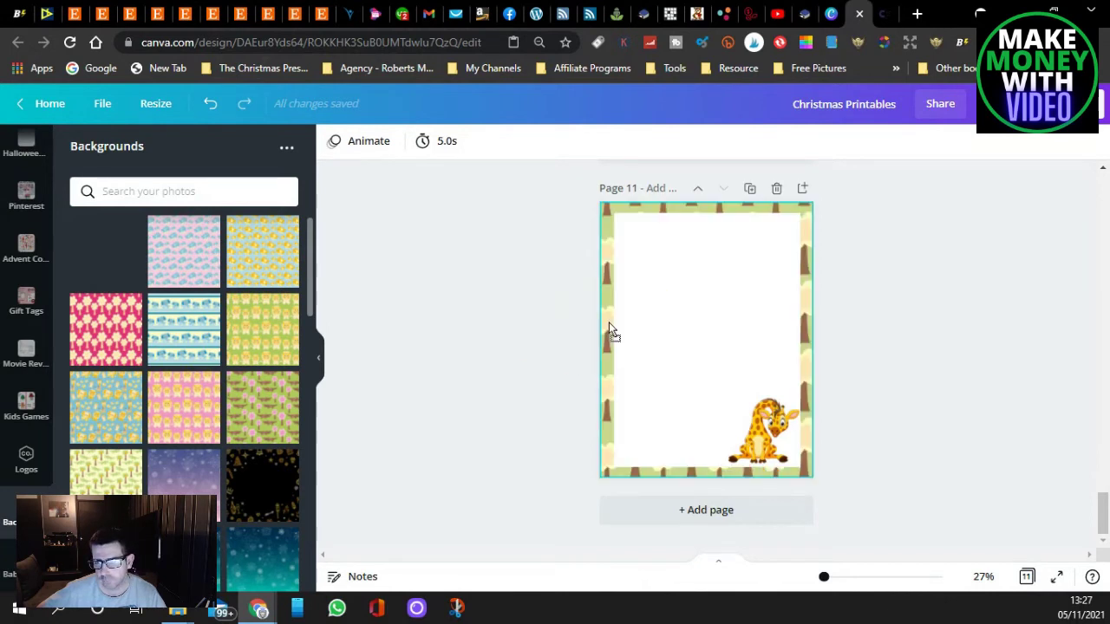
left_click_drag(609, 330, 121, 261)
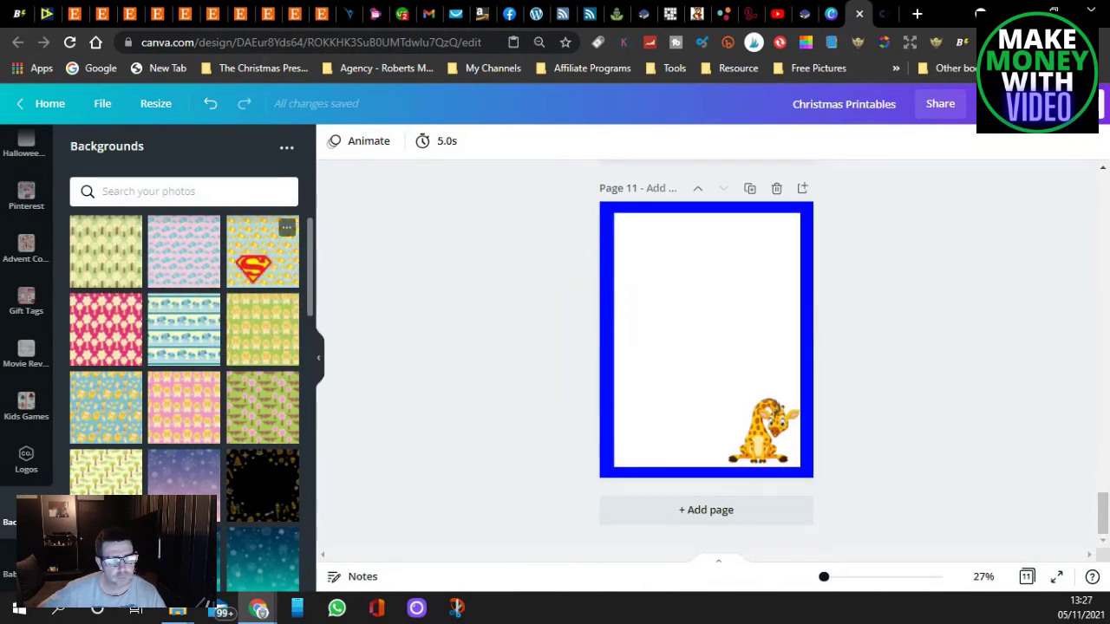
Replace page 11's blue border background with the green and yellow watercolor image from the Backgrounds folder.
mouse_move(260, 255)
left_mouse_down()
mouse_move(595, 319)
mouse_move(605, 334)
mouse_move(270, 256)
left_mouse_up()
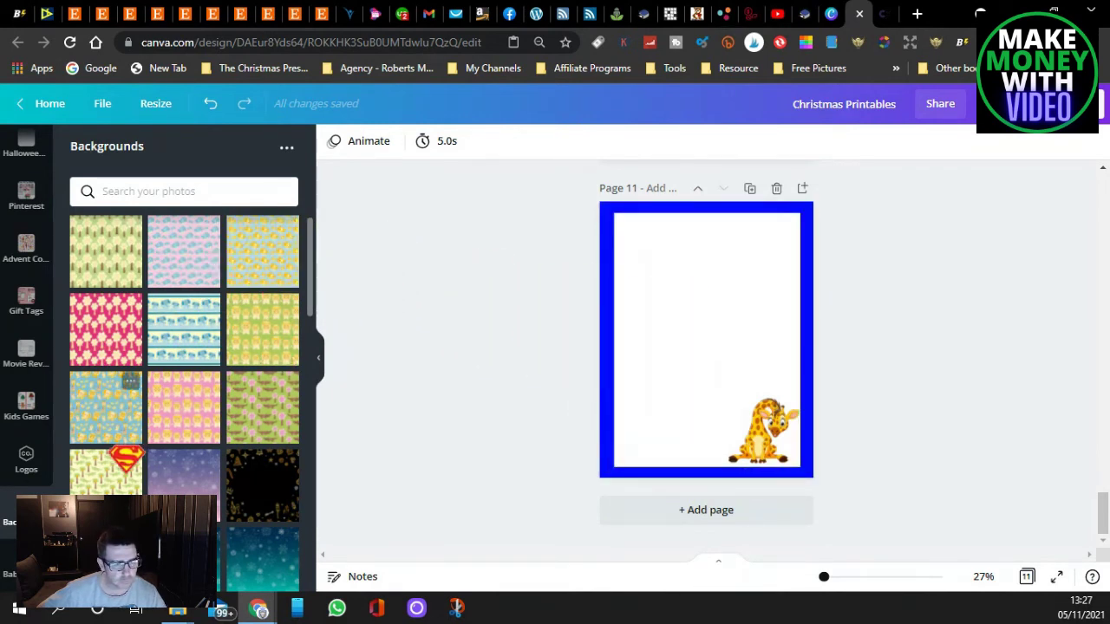
left_click_drag(191, 467, 134, 458)
scroll(135, 458, "down", 15)
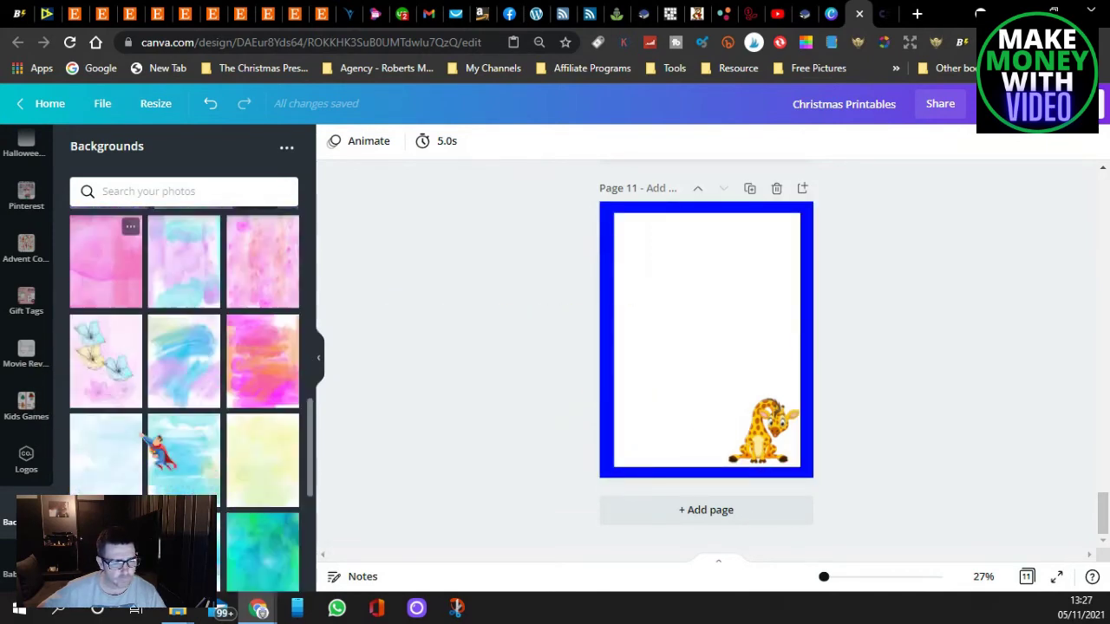
left_click_drag(106, 340, 82, 339)
left_click_drag(95, 472, 602, 364)
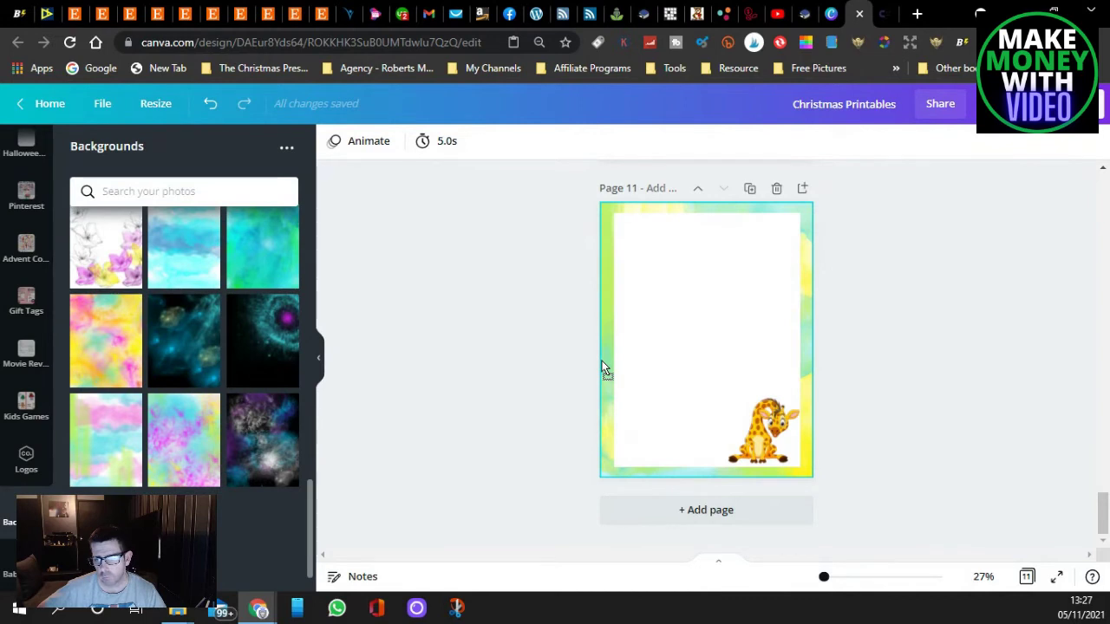
left_click_drag(604, 368, 604, 369)
Set the green and turquoise watercolor image as the background of page 10 with the crocodile.
scroll(512, 391, "up", 4)
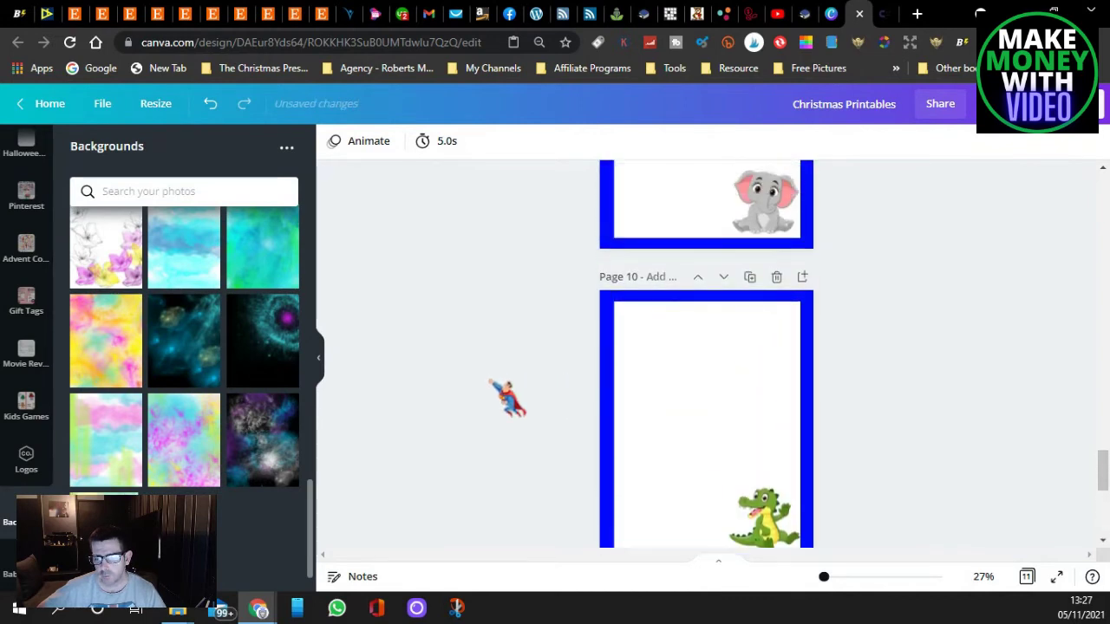
scroll(268, 445, "up", 2)
left_click_drag(268, 402, 601, 315)
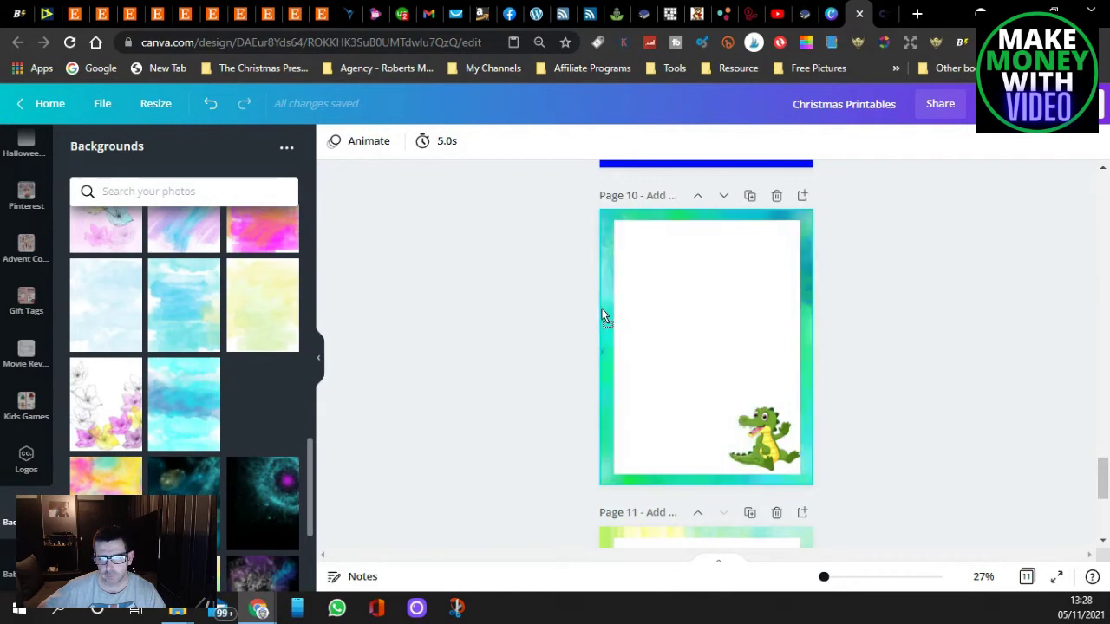
Try the pale blue watercolor background on page 9 with the elephant.
scroll(507, 321, "up", 2)
scroll(503, 321, "up", 2)
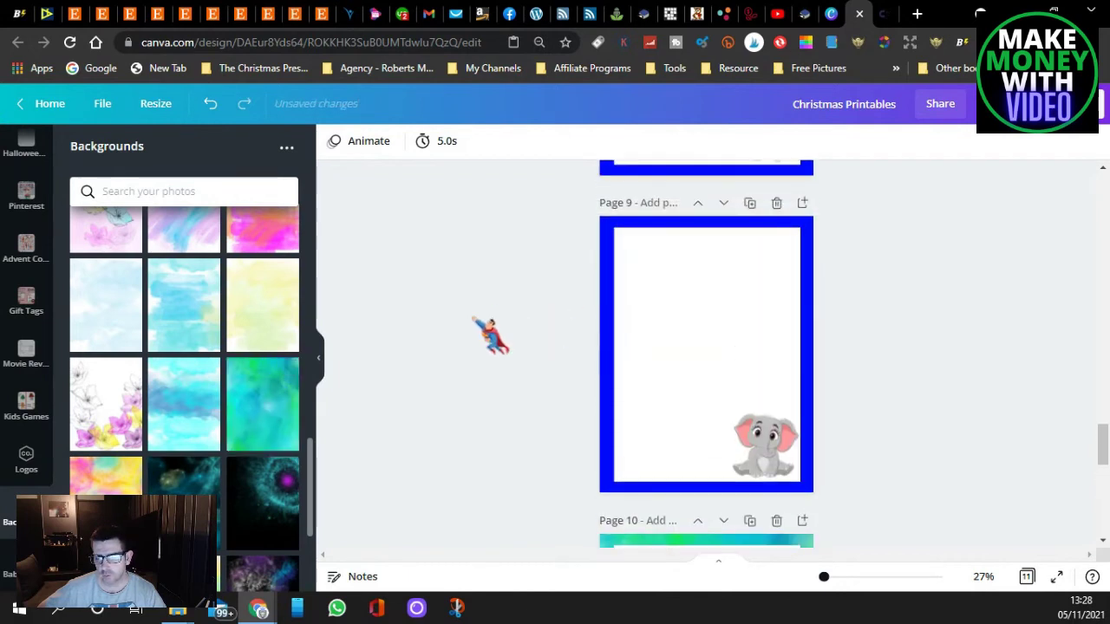
scroll(221, 404, "up", 2)
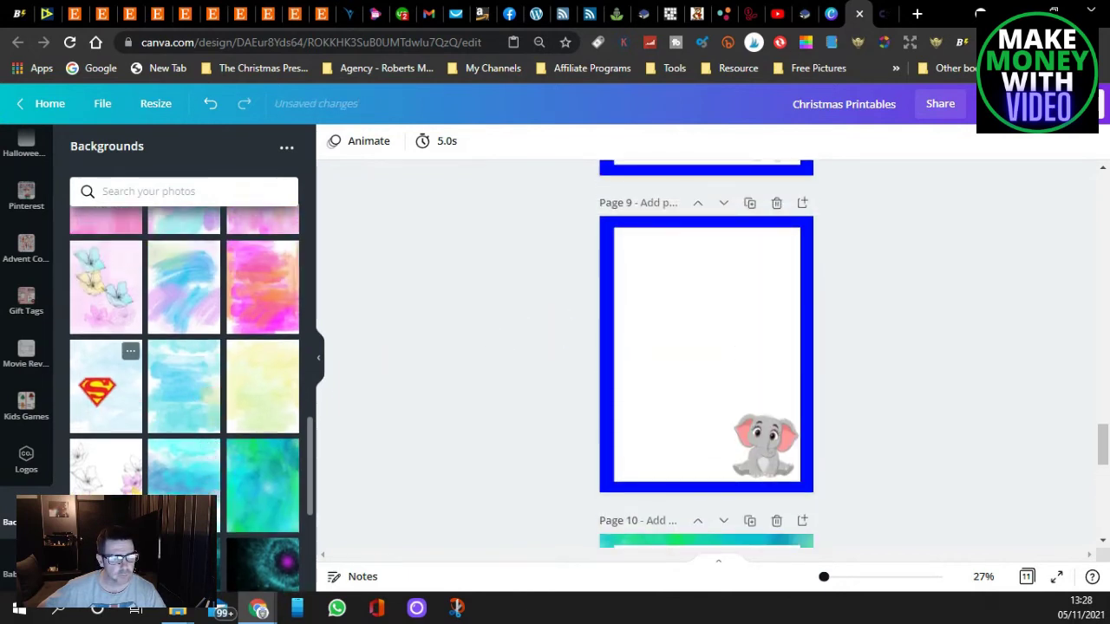
left_click_drag(105, 386, 604, 386)
Set the striped blue elephant pattern as the background of page 9.
scroll(224, 379, "up", 3)
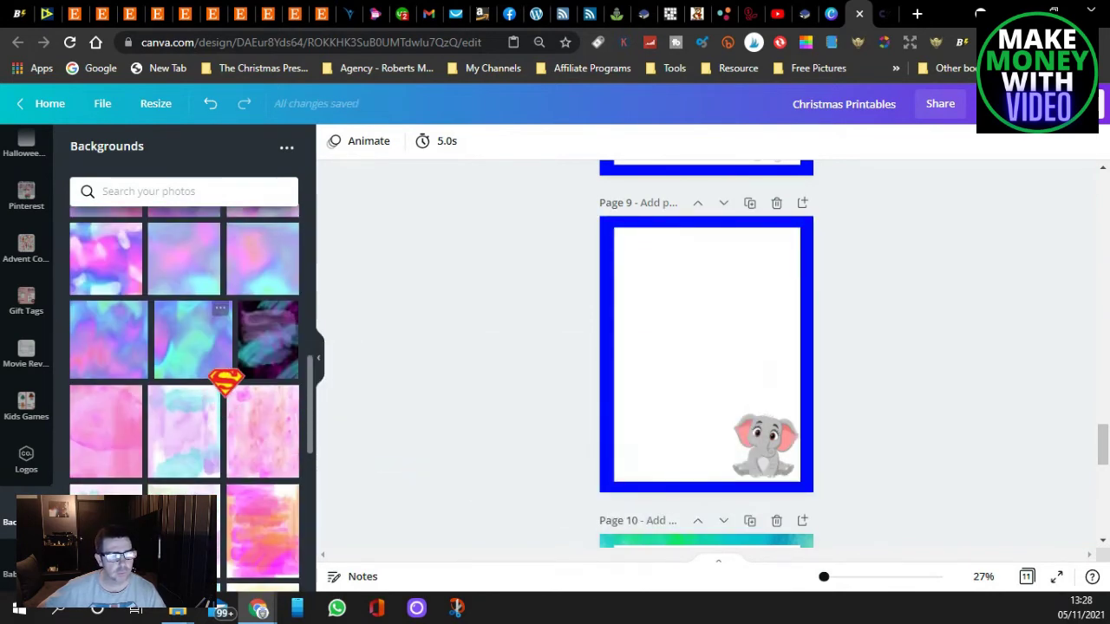
scroll(225, 379, "up", 5)
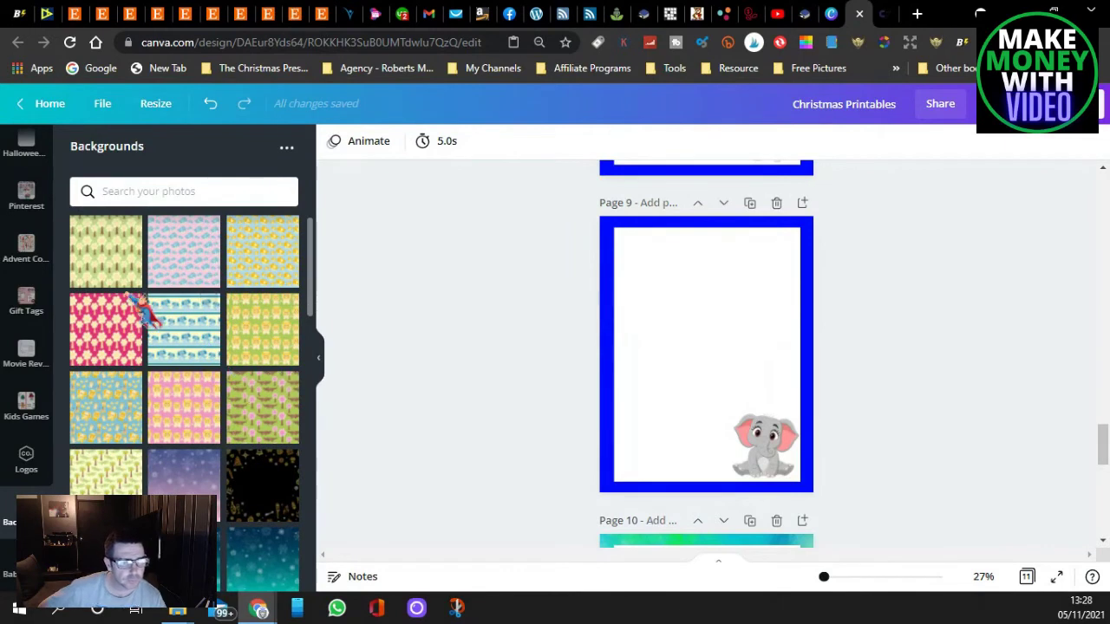
left_click_drag(178, 325, 606, 331)
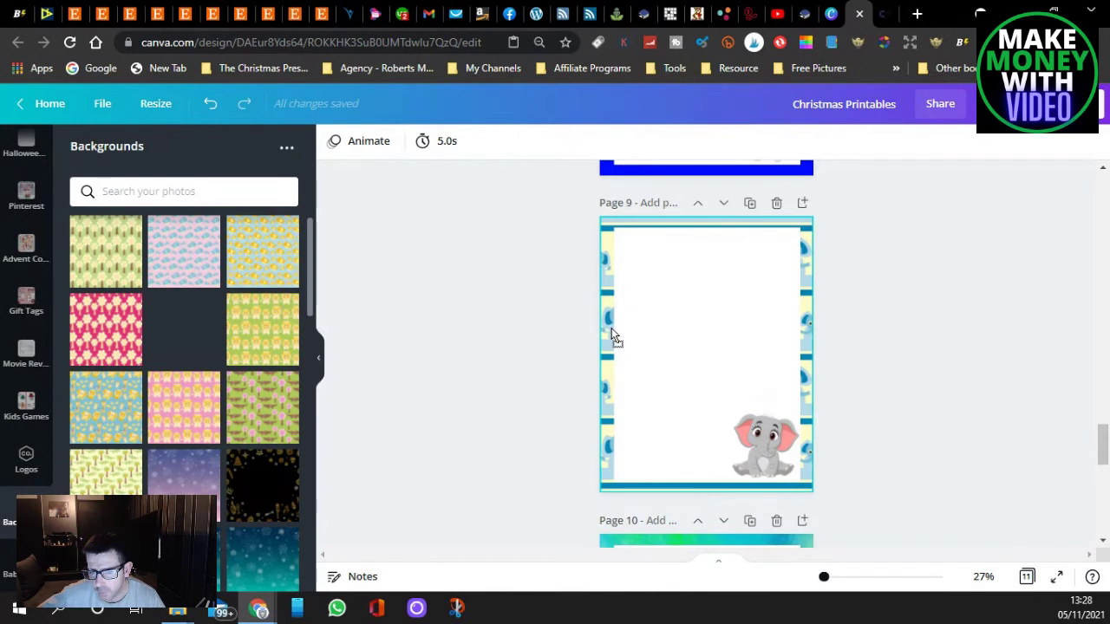
left_click_drag(611, 331, 612, 332)
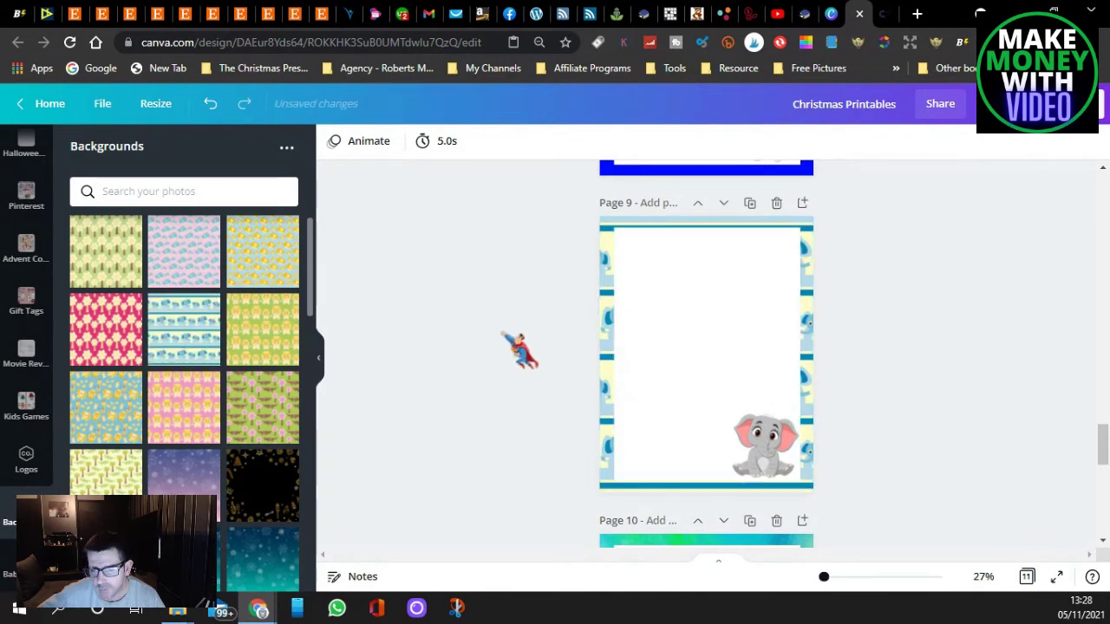
Set the blurred pink, purple and white image as the background of page 8 with the unicorn cat.
scroll(478, 323, "down", 2)
scroll(477, 323, "up", 6)
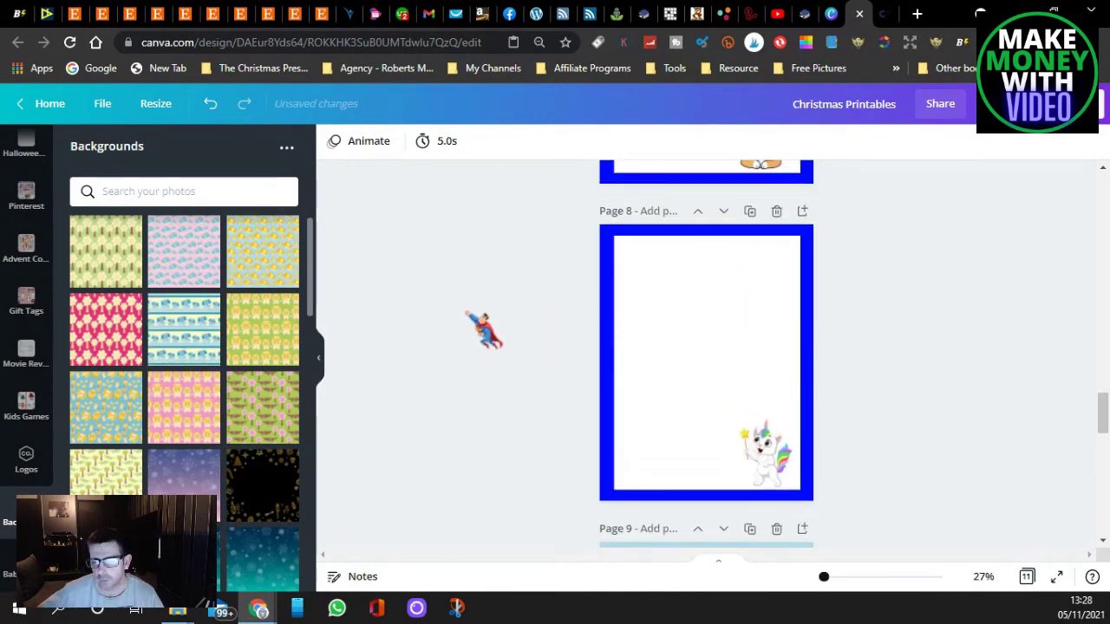
scroll(141, 338, "down", 5)
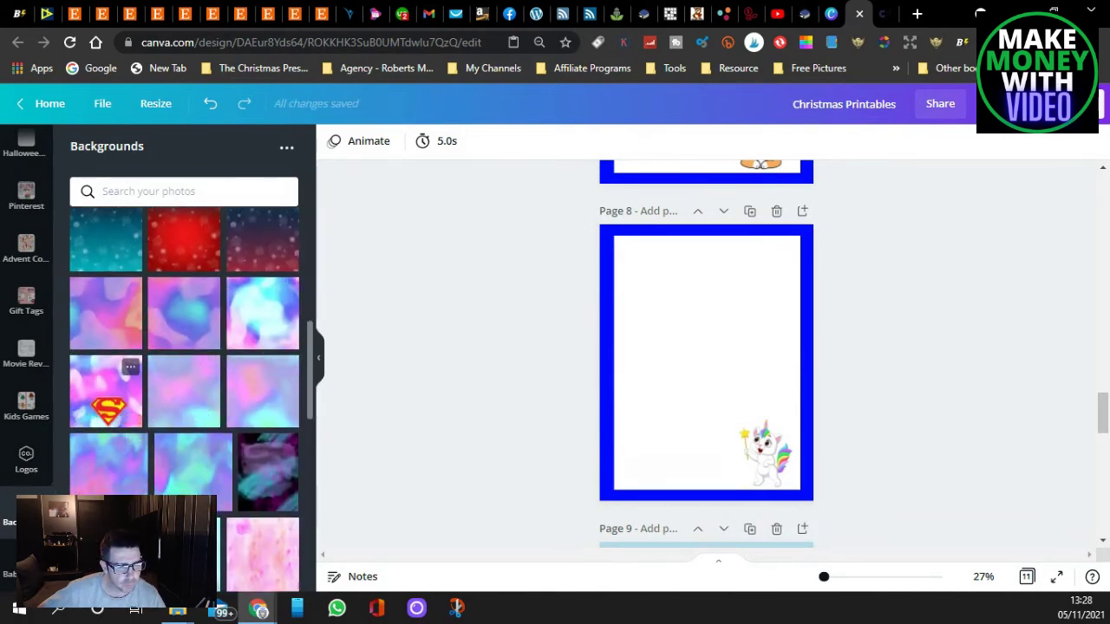
left_click_drag(108, 390, 607, 325)
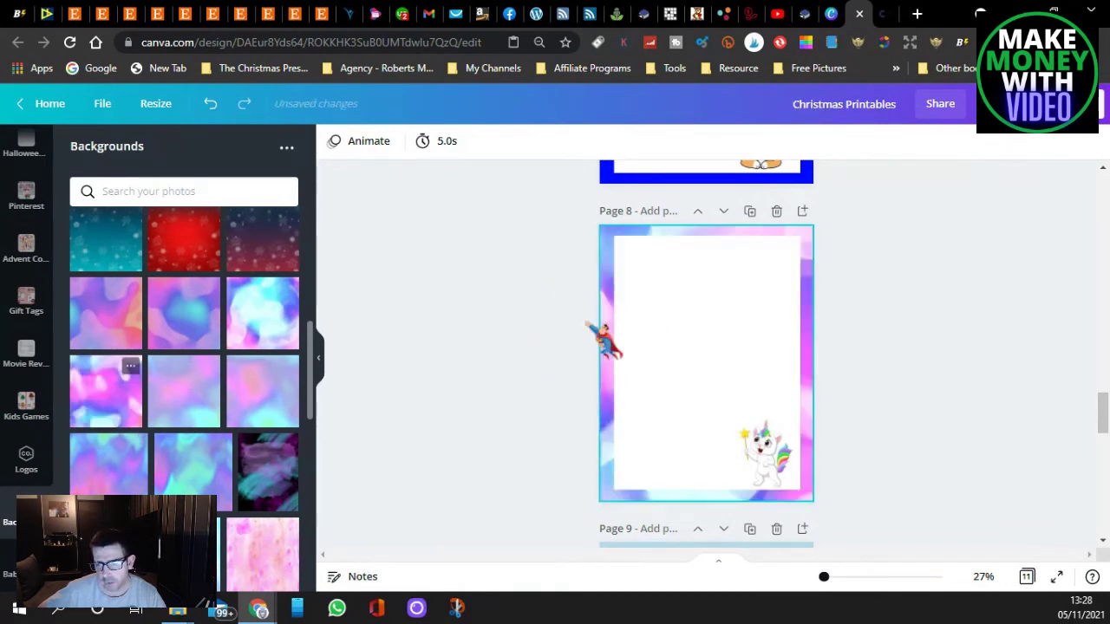
Try the dark purple galaxy background on page 7 with the Santa-hat corgi.
scroll(527, 327, "up", 4)
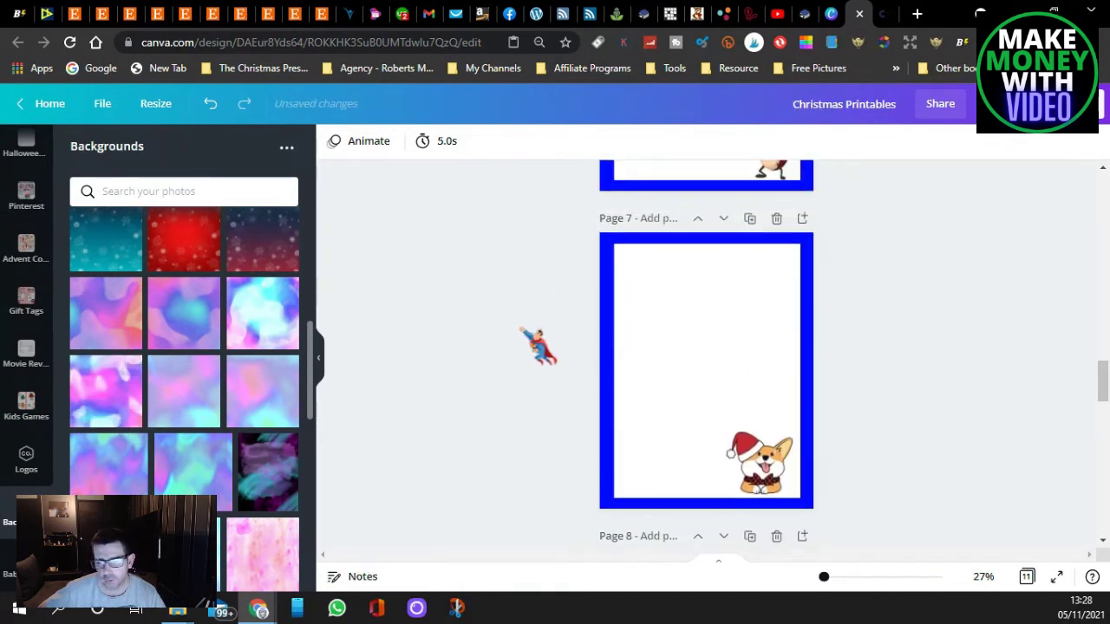
scroll(227, 385, "up", 3)
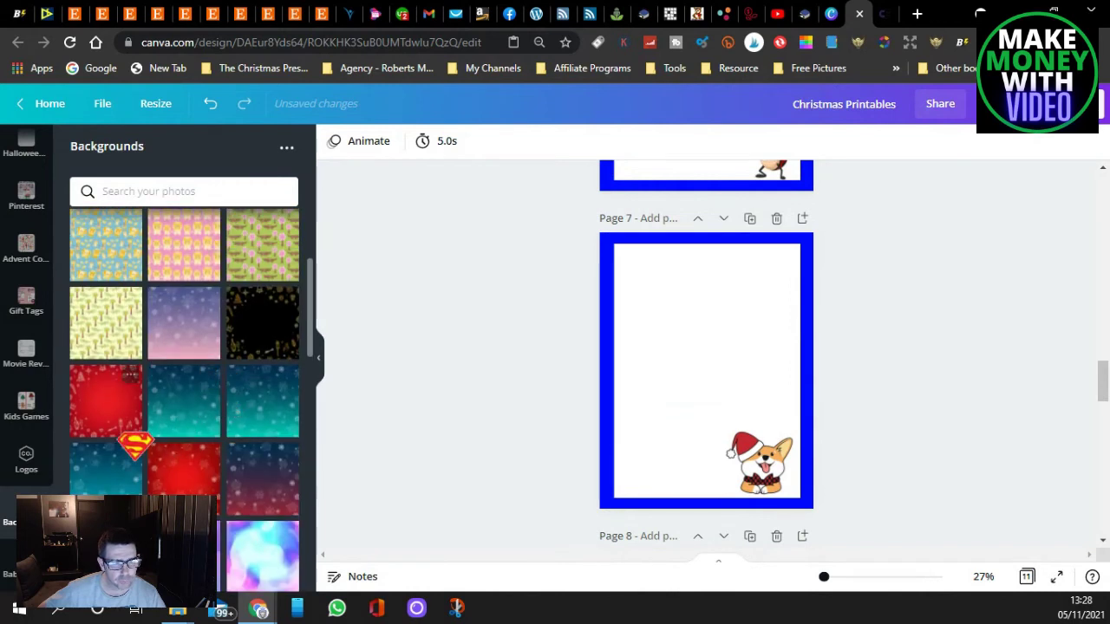
scroll(199, 425, "up", 3)
left_click_drag(257, 482, 229, 379)
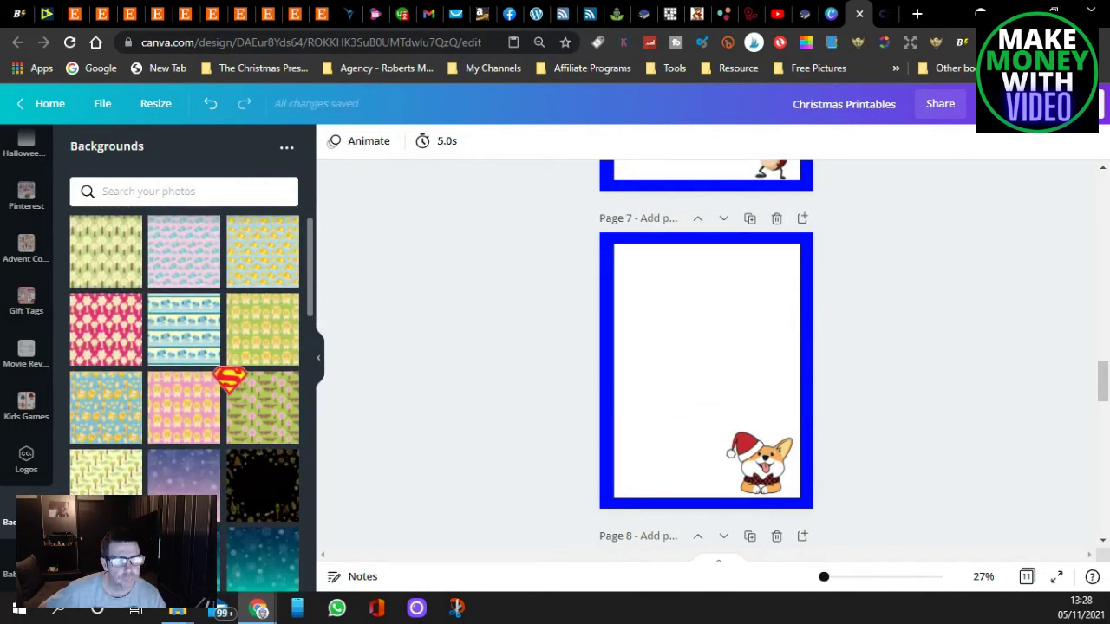
left_click_drag(93, 268, 122, 458)
scroll(197, 459, "down", 5)
scroll(198, 441, "down", 3)
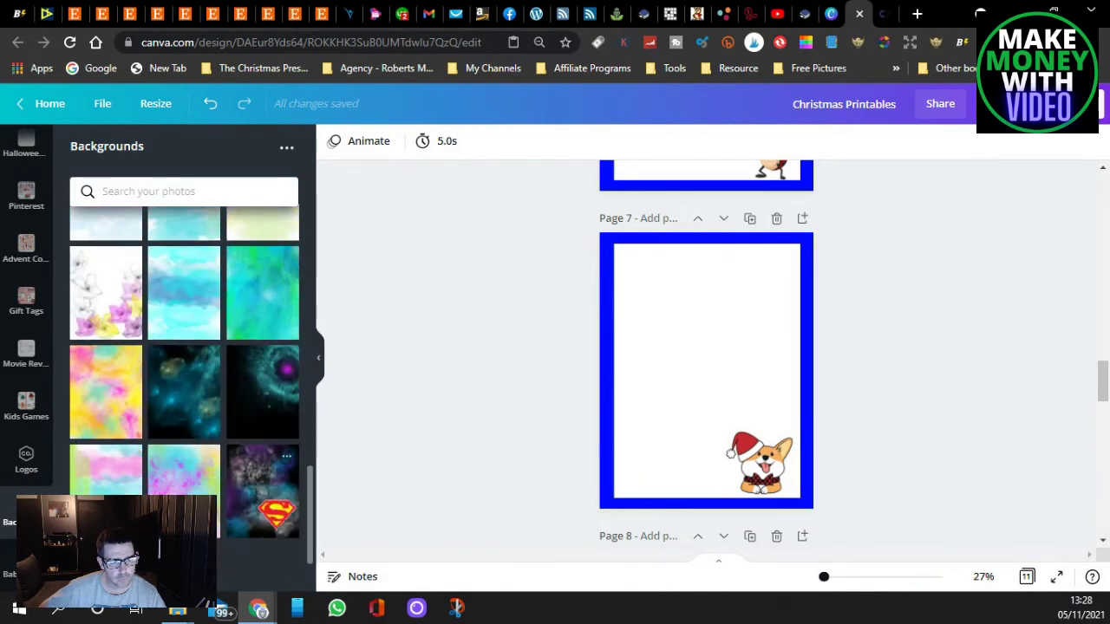
left_click_drag(260, 490, 612, 347)
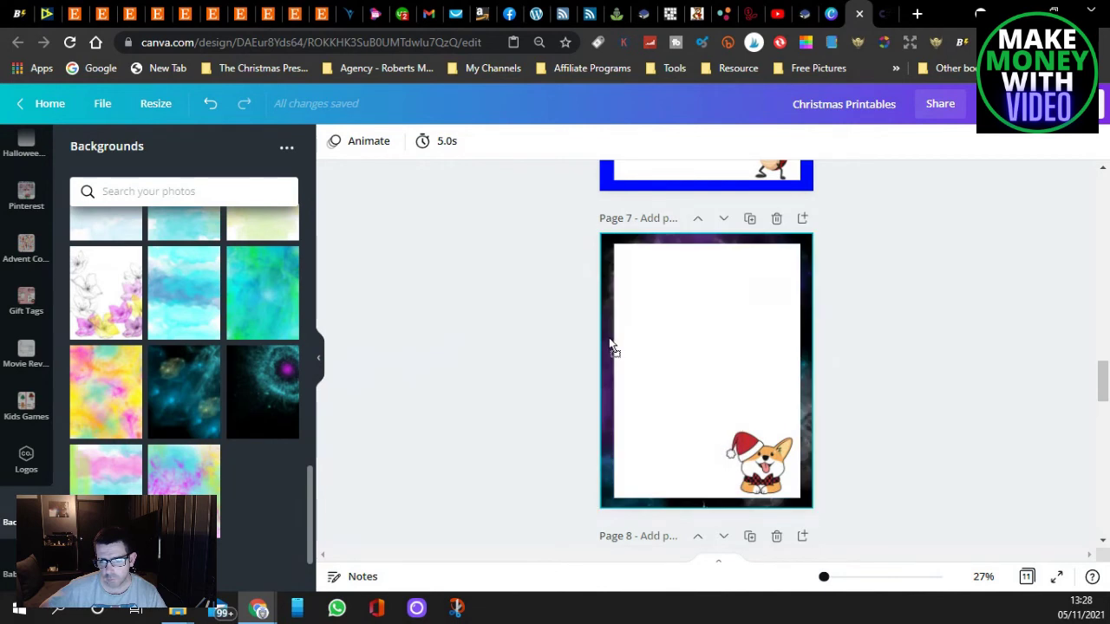
key("Escape")
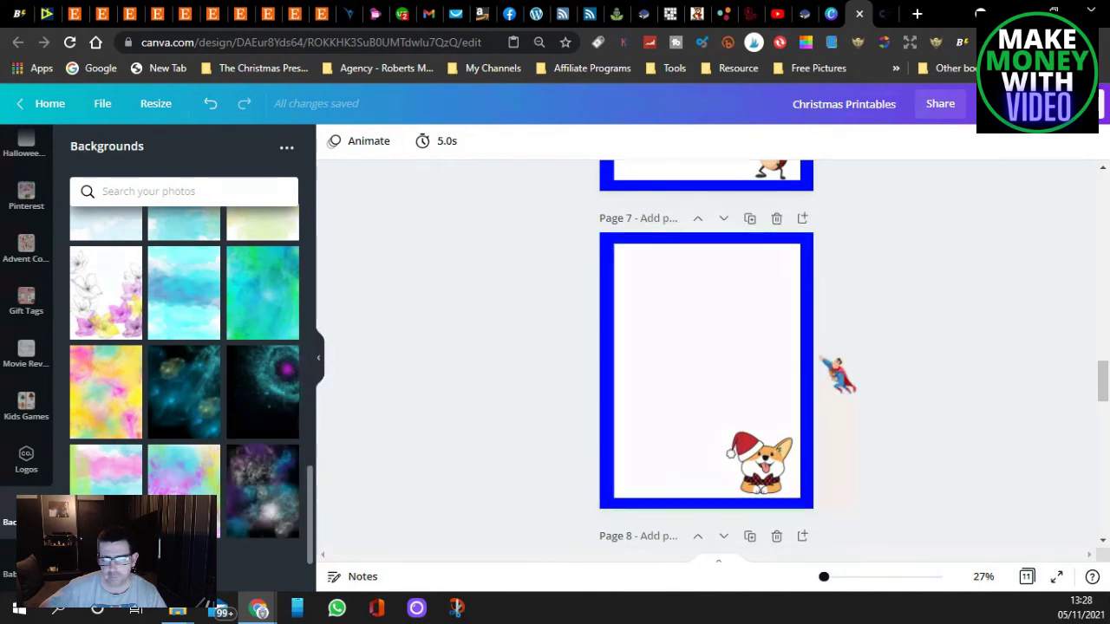
Set the dark blue-to-red snowflake image as the background of page 7.
scroll(203, 355, "up", 15)
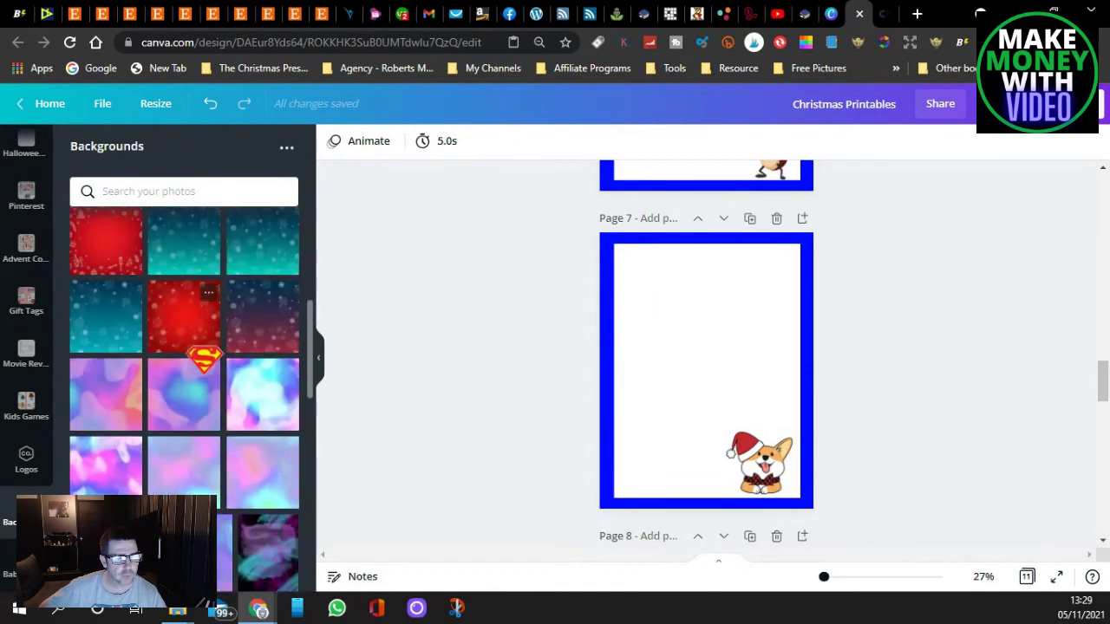
scroll(183, 323, "up", 2)
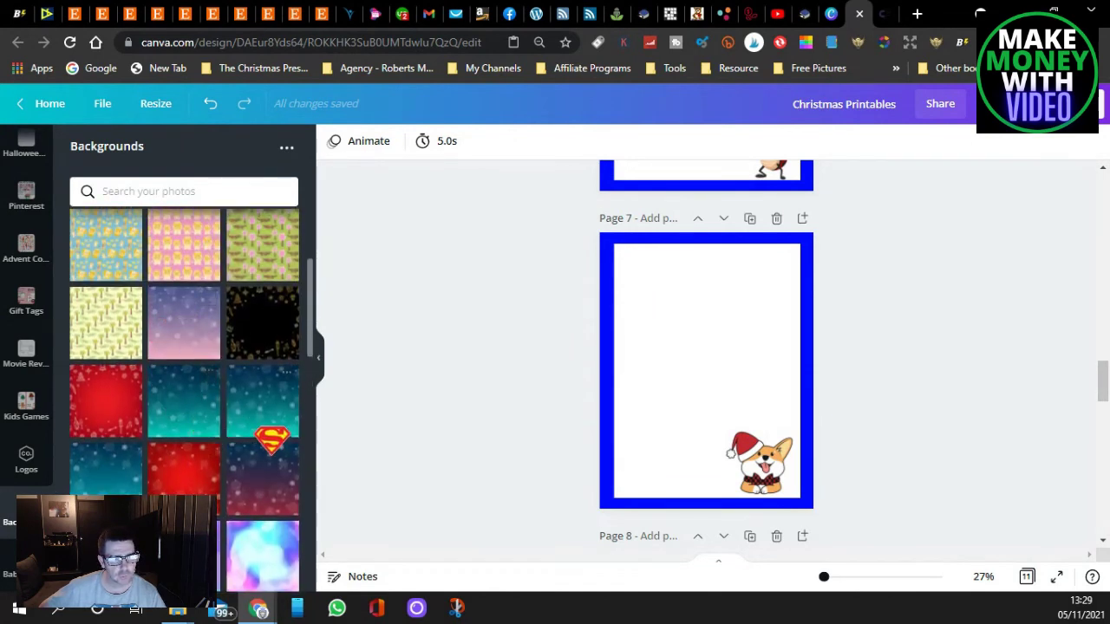
left_click_drag(260, 468, 607, 383)
Set the bright red snowflake image as the background of page 6 with the ladybird.
scroll(527, 365, "up", 4)
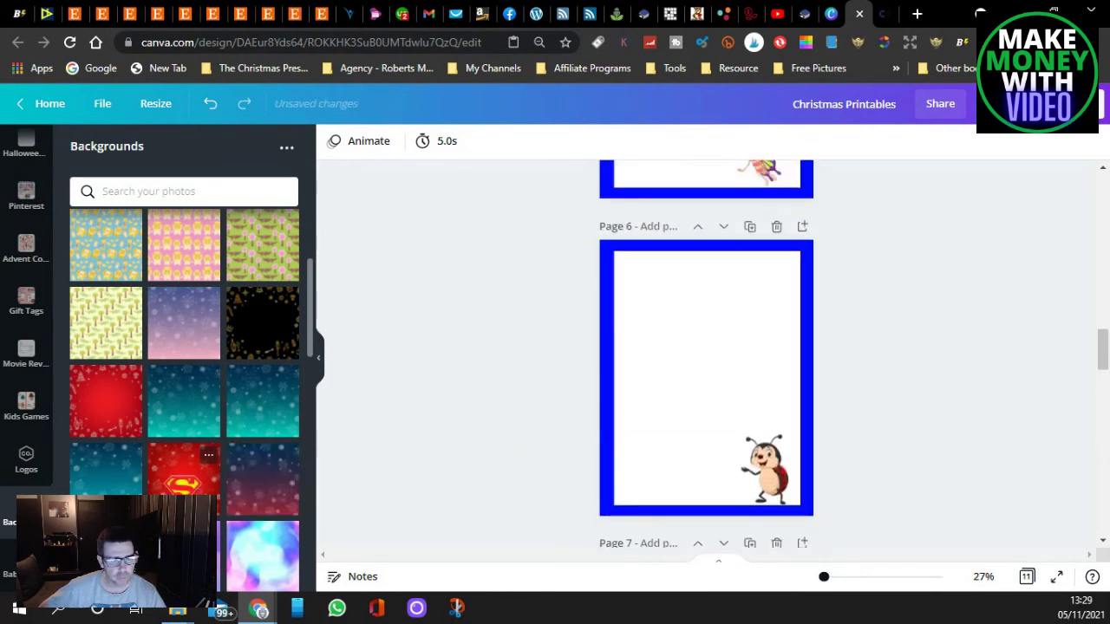
scroll(184, 399, "down", 3)
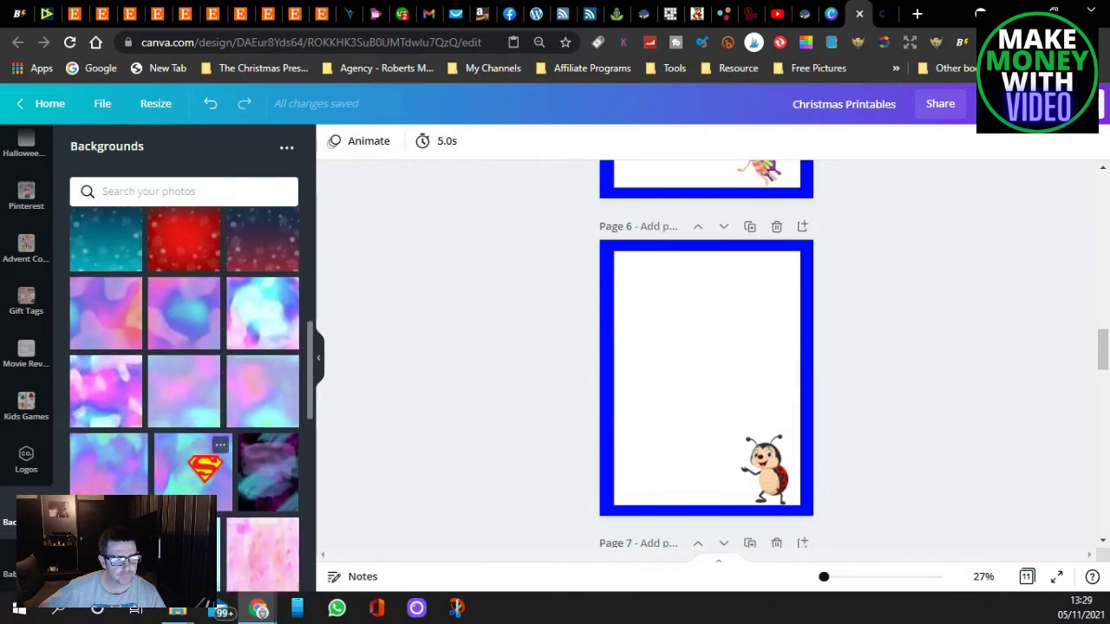
scroll(104, 481, "up", 3)
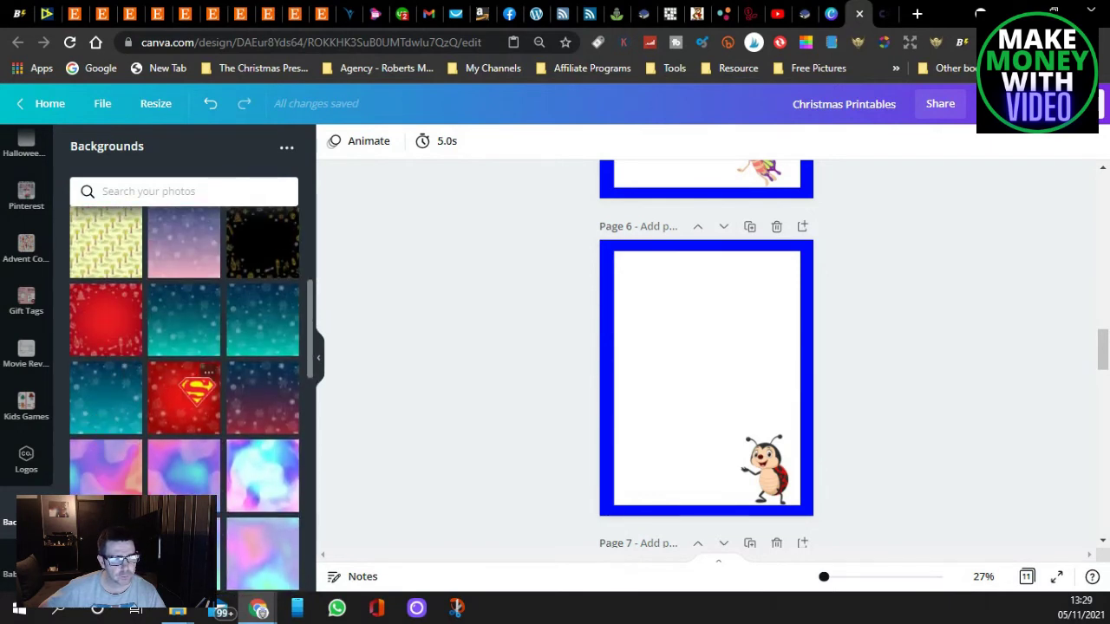
left_click_drag(222, 390, 579, 362)
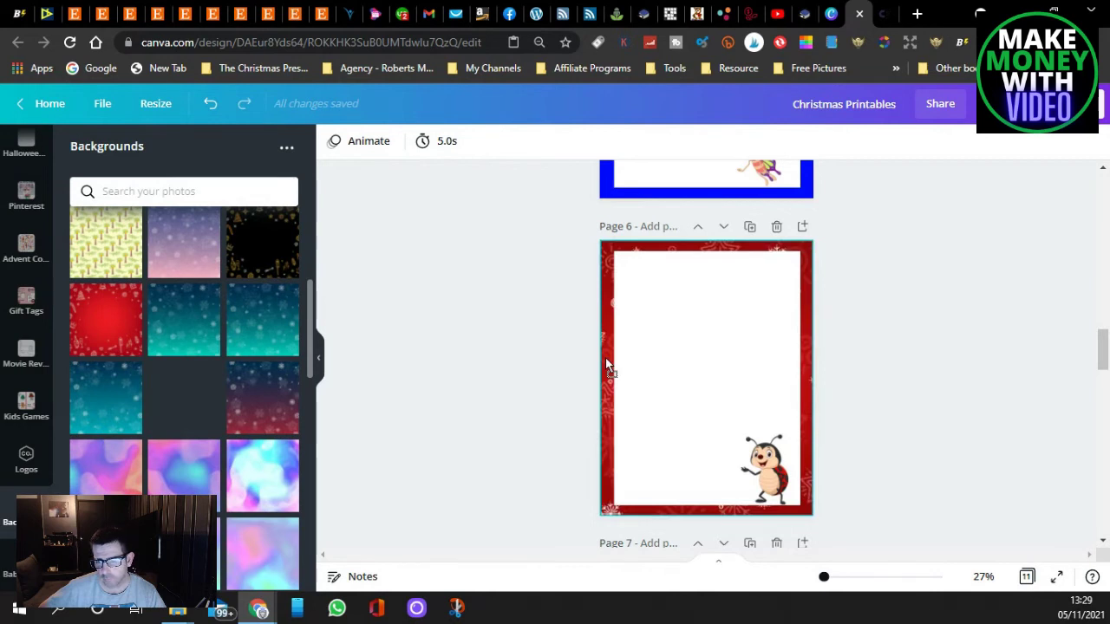
left_click_drag(607, 364, 607, 365)
Set a blurred blue, pink and purple image as the background of page 5 with the butterfly.
scroll(515, 381, "up", 5)
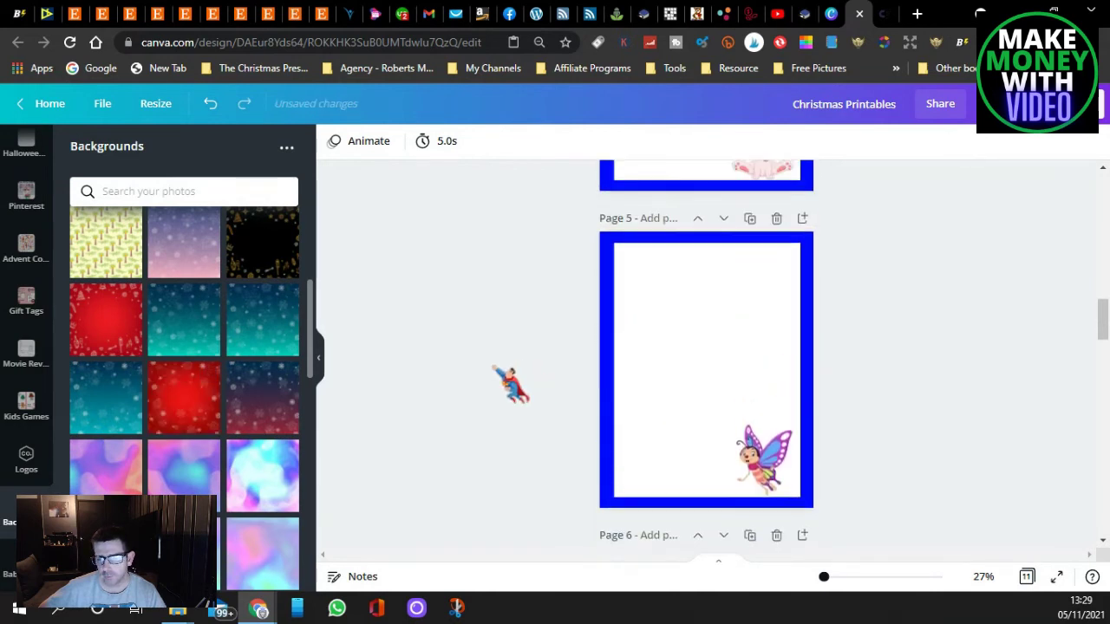
scroll(275, 438, "down", 1)
left_click_drag(184, 403, 599, 369)
Set the blurred purple and pink image with the teal centre as the background of page 4 with the bunny.
scroll(555, 389, "up", 3)
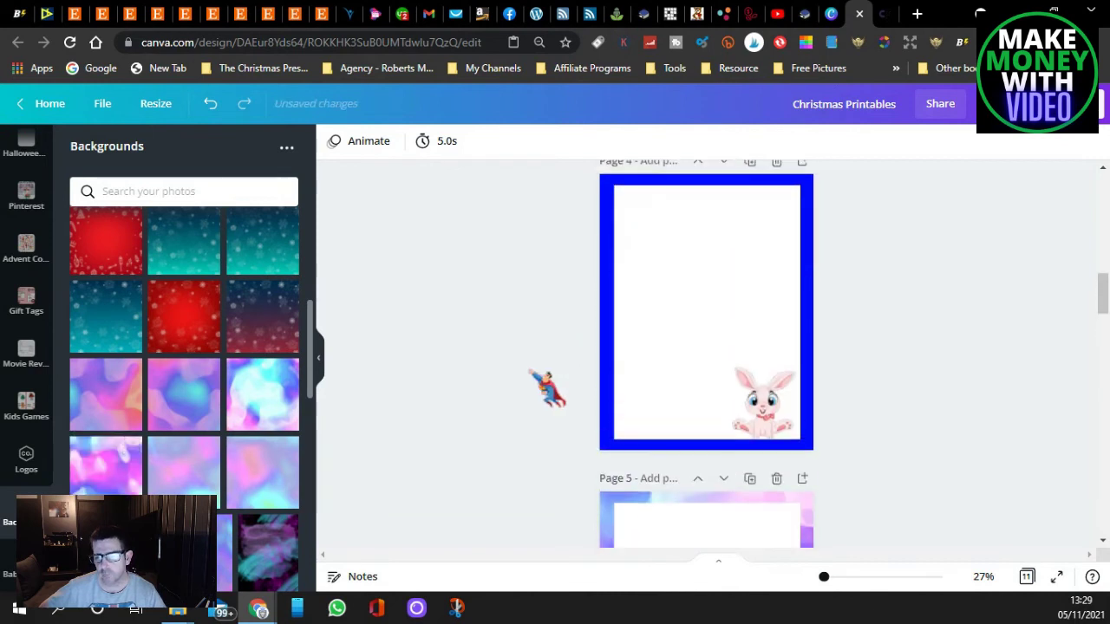
scroll(532, 388, "down", 1)
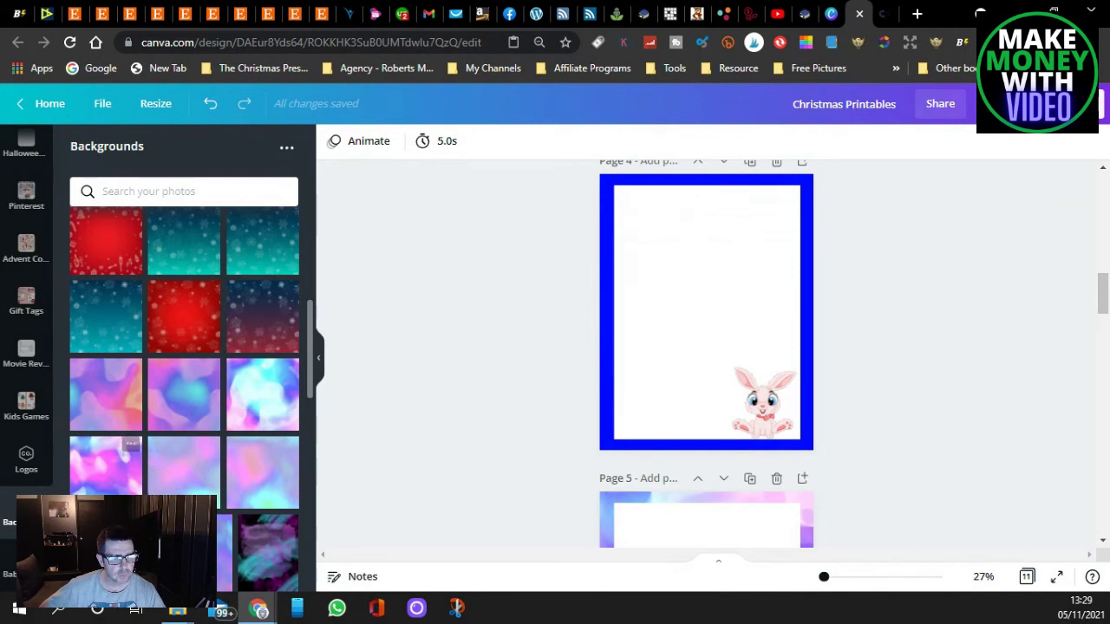
left_click_drag(183, 394, 604, 304)
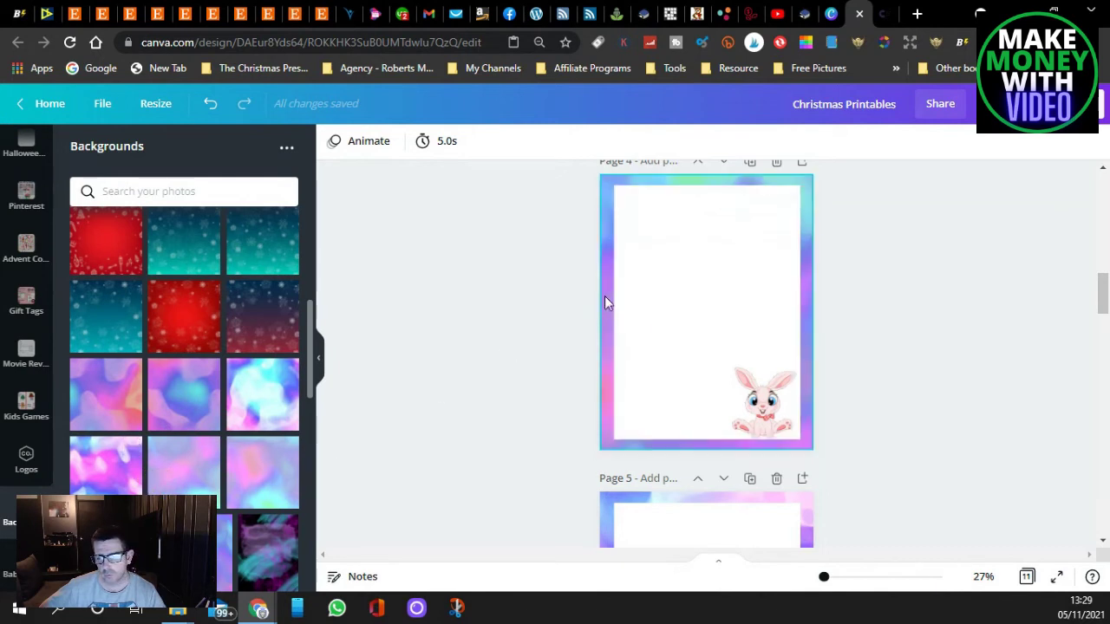
Set the dark purple and teal brush-stroke image as the background of page 3 with the penguin.
scroll(532, 330, "up", 5)
scroll(532, 342, "down", 1)
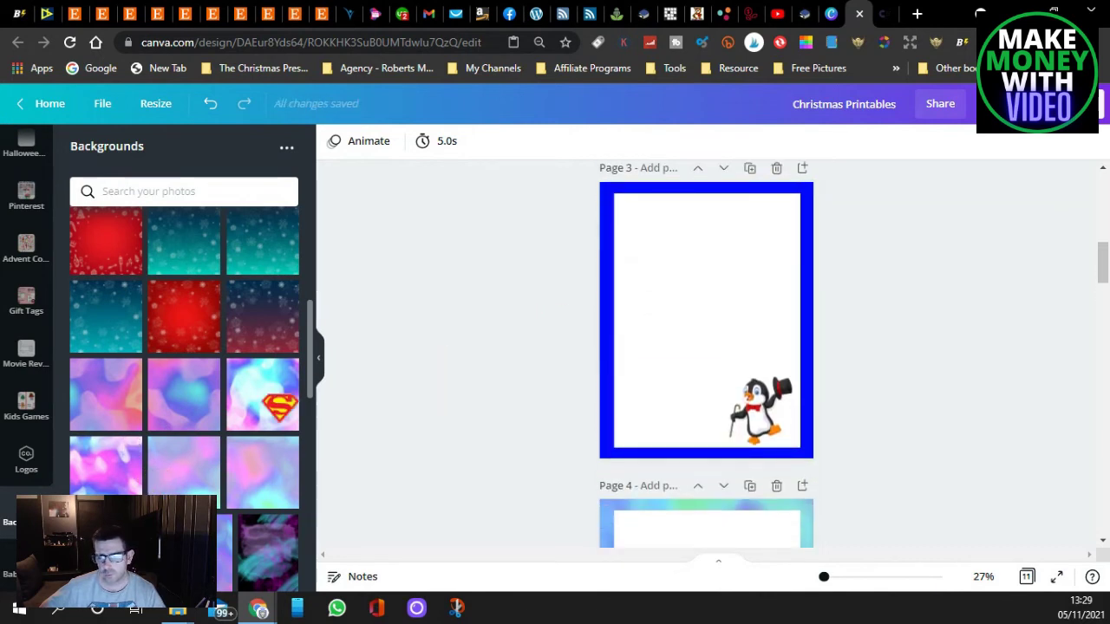
scroll(238, 407, "up", 1)
scroll(260, 305, "down", 5)
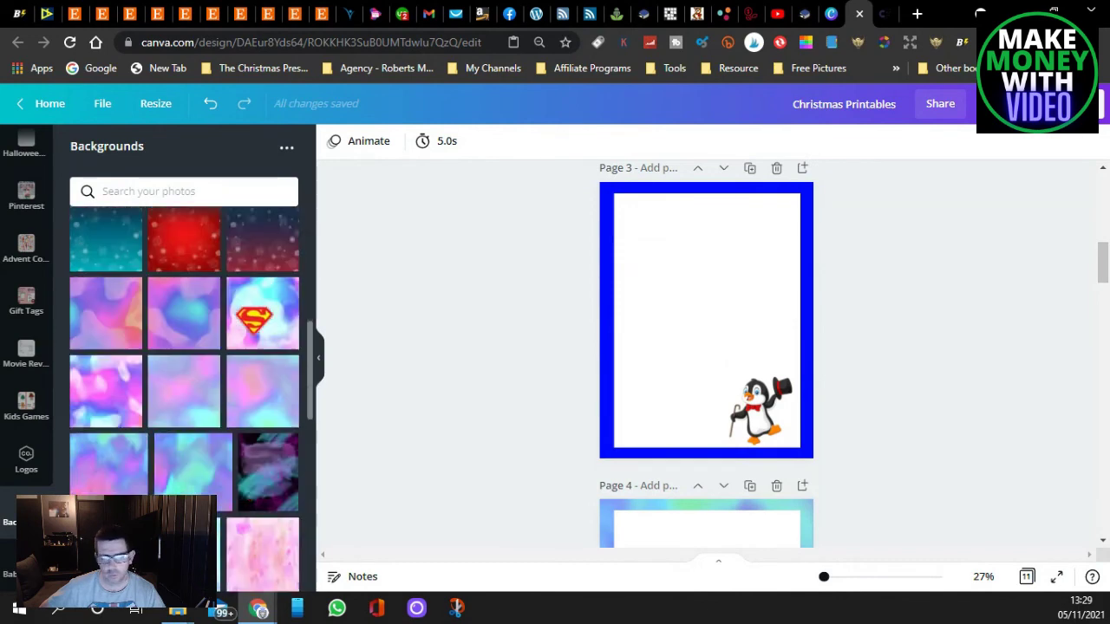
left_click_drag(547, 306, 613, 322)
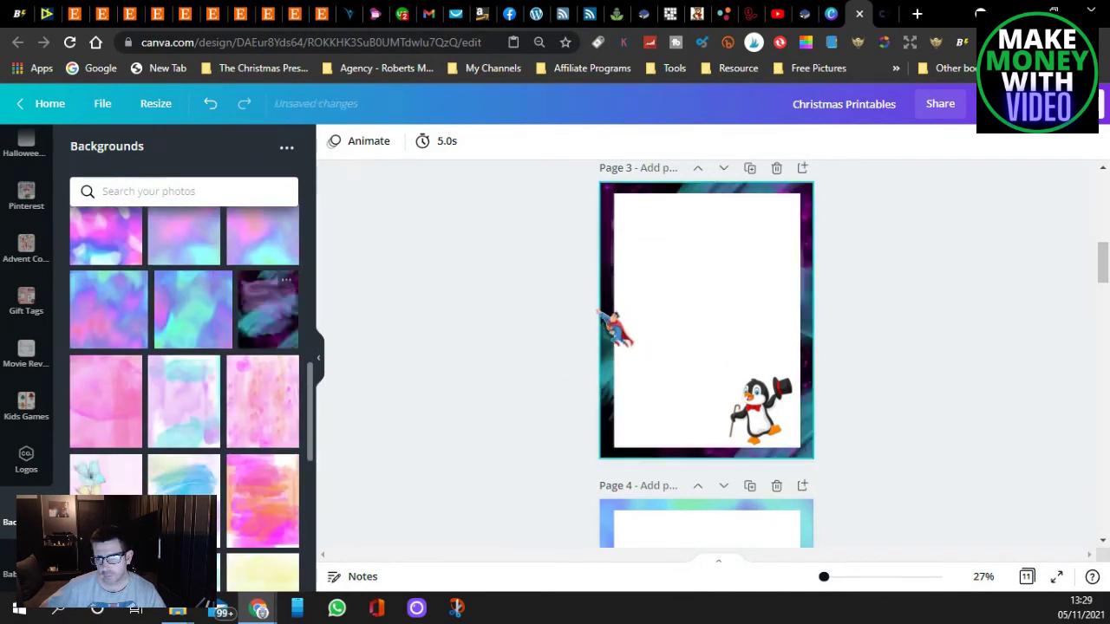
Set the red image with Christmas ornament outlines as the background of page 2 with the sloth.
scroll(512, 330, "up", 3)
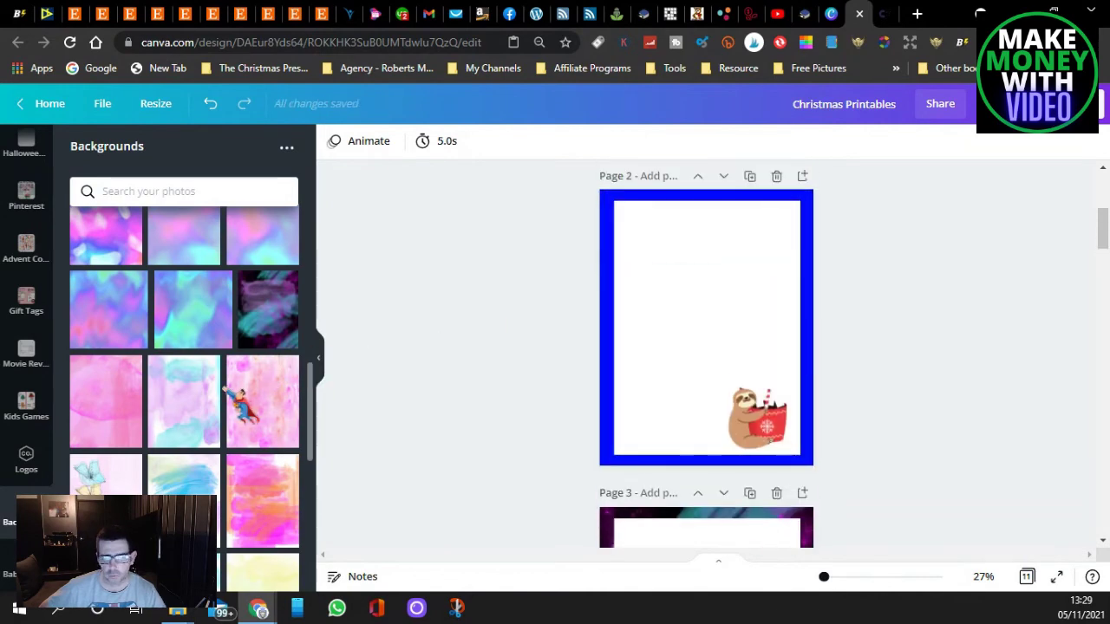
scroll(219, 392, "up", 10)
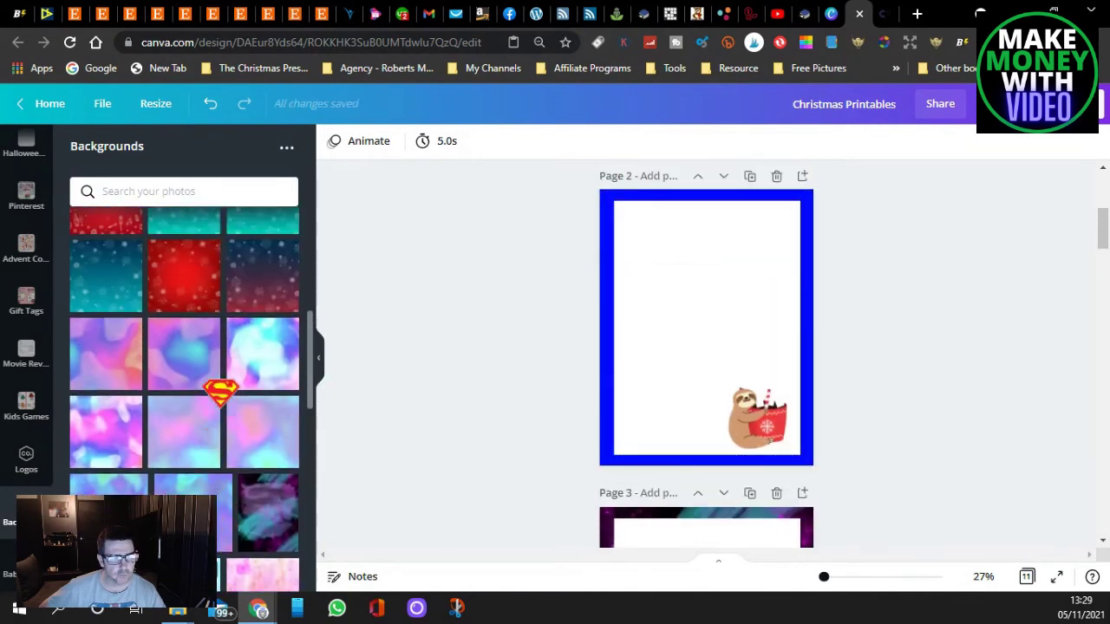
scroll(219, 392, "down", 2)
left_click_drag(106, 401, 605, 328)
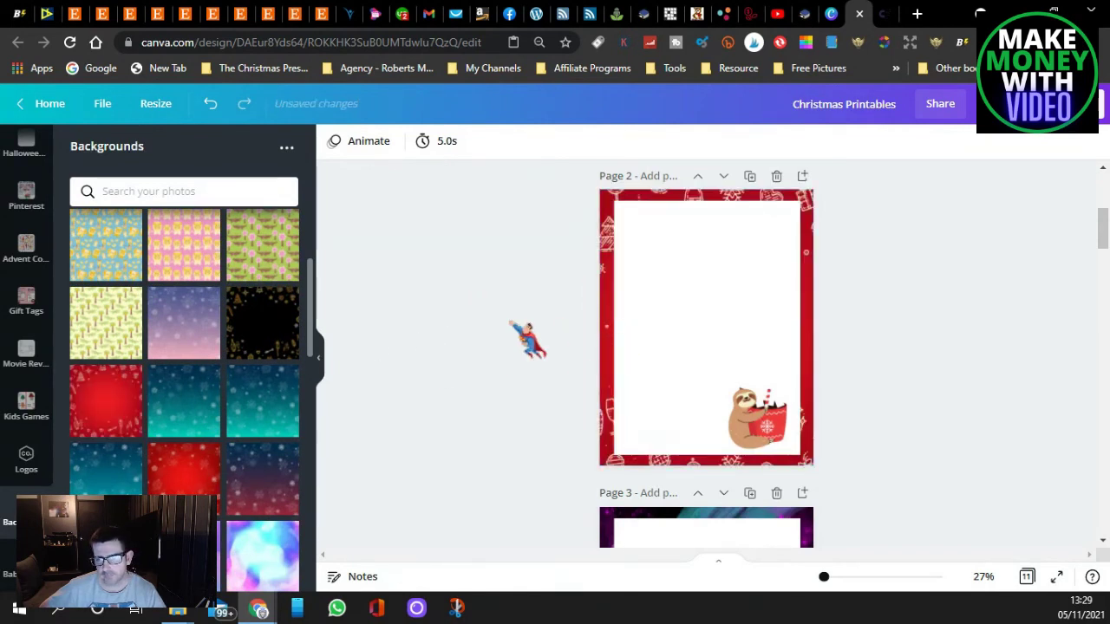
Review the border backgrounds on all pages from page 1 down to page 11.
scroll(527, 338, "up", 4)
scroll(241, 329, "up", 3)
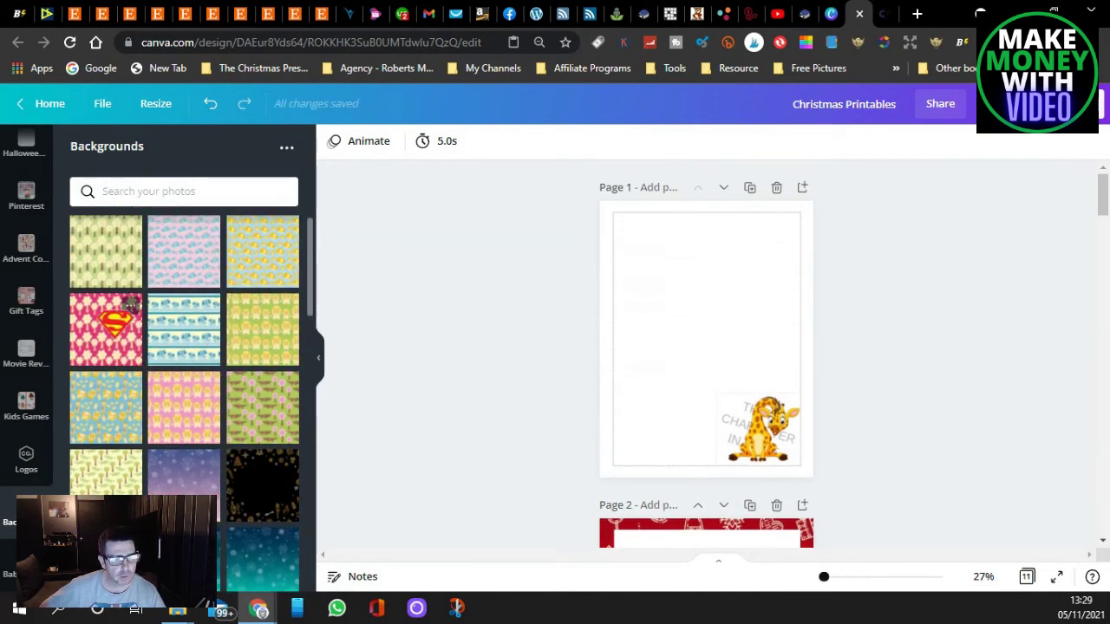
left_click_drag(102, 251, 52, 256)
scroll(579, 297, "down", 3)
scroll(579, 298, "down", 2)
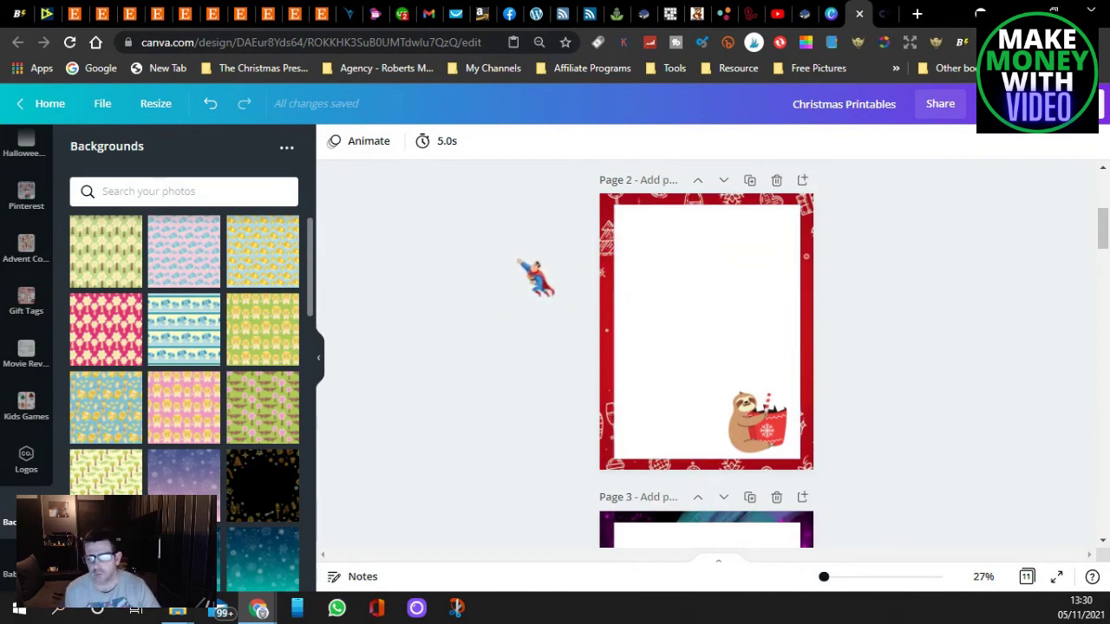
scroll(535, 278, "down", 15)
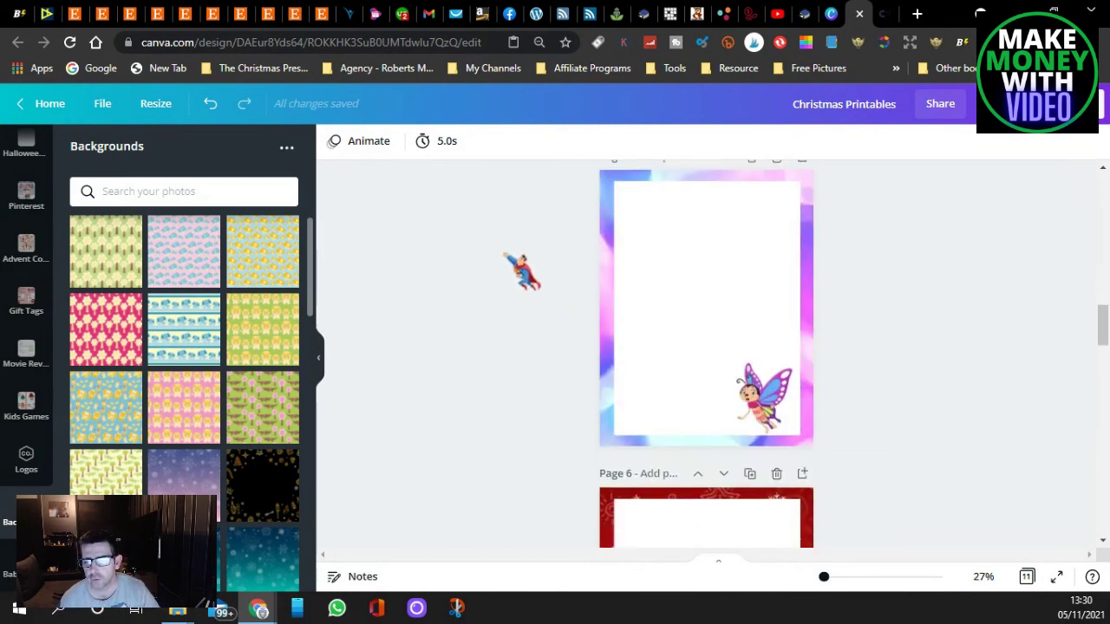
scroll(520, 271, "down", 7)
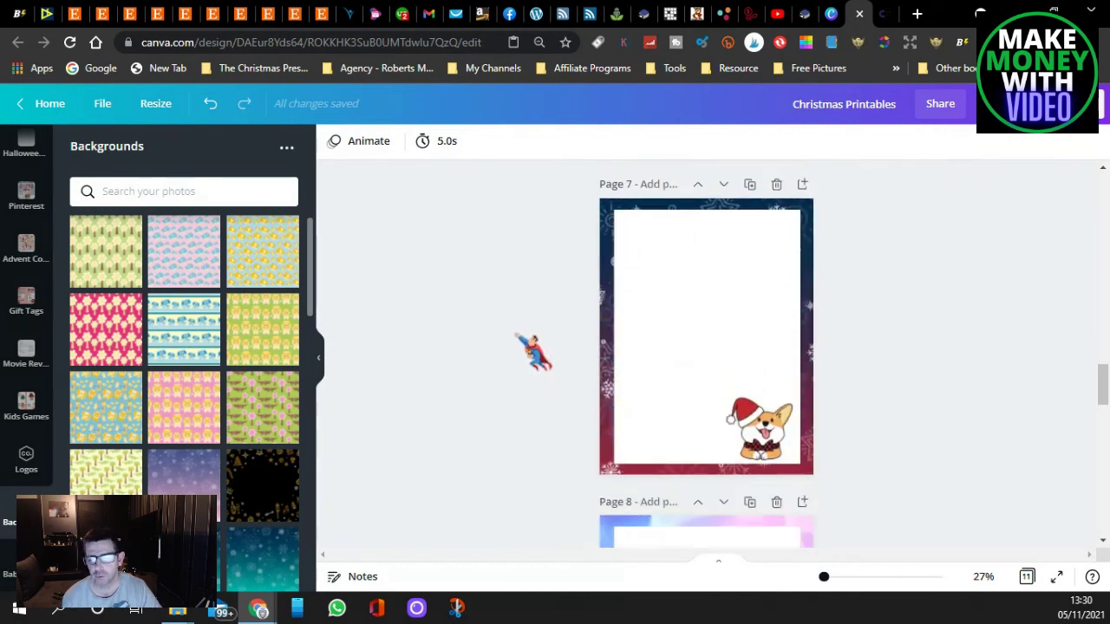
scroll(520, 339, "down", 5)
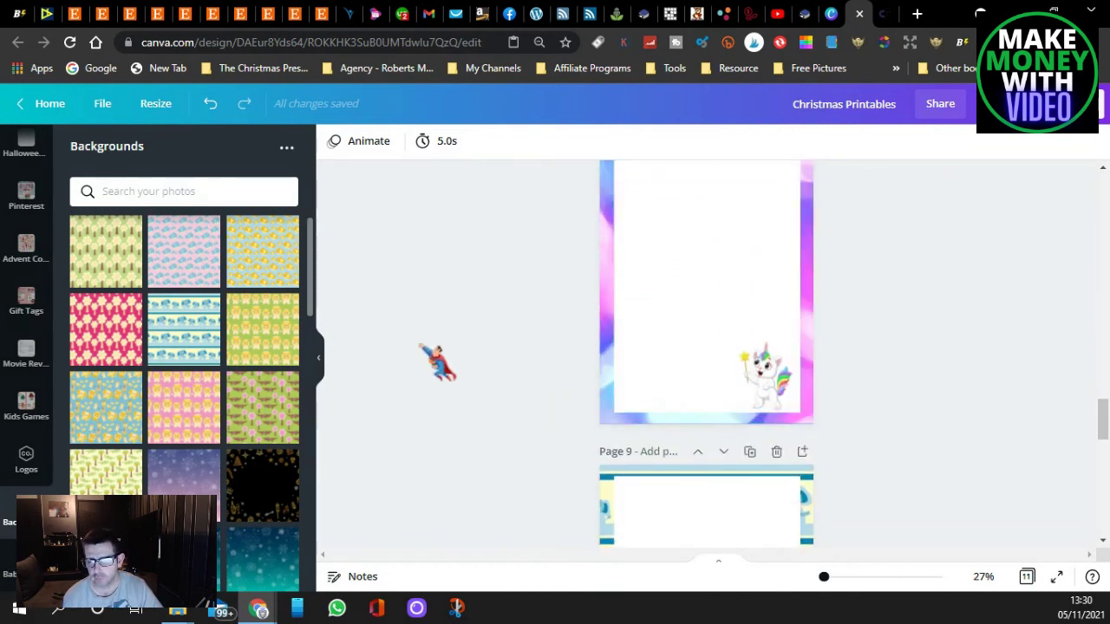
scroll(485, 360, "down", 3)
scroll(496, 367, "down", 2)
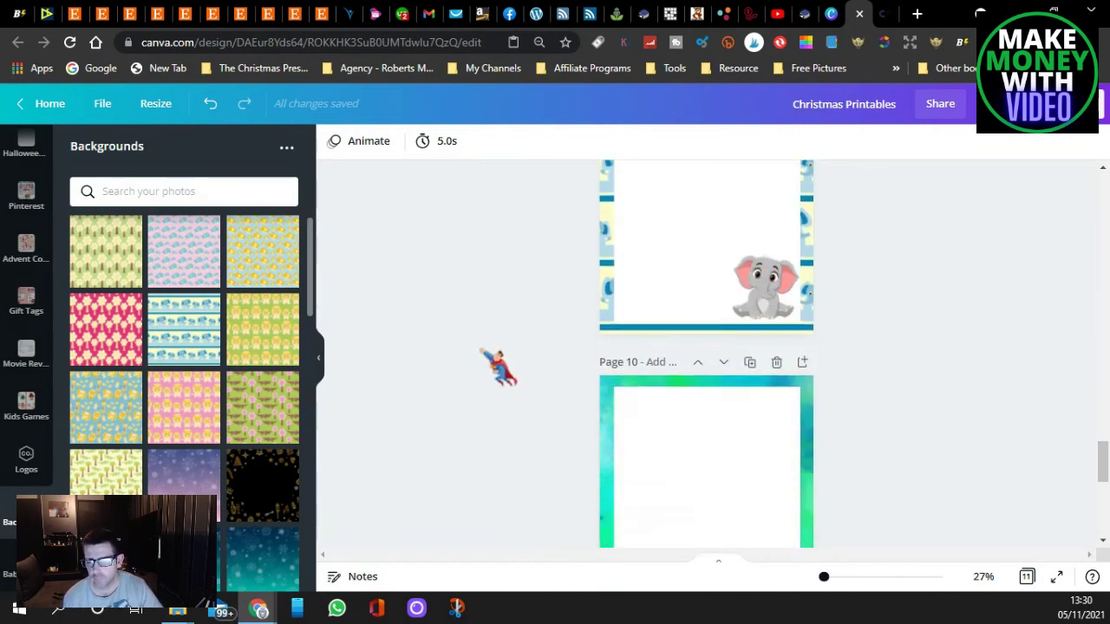
scroll(499, 368, "down", 5)
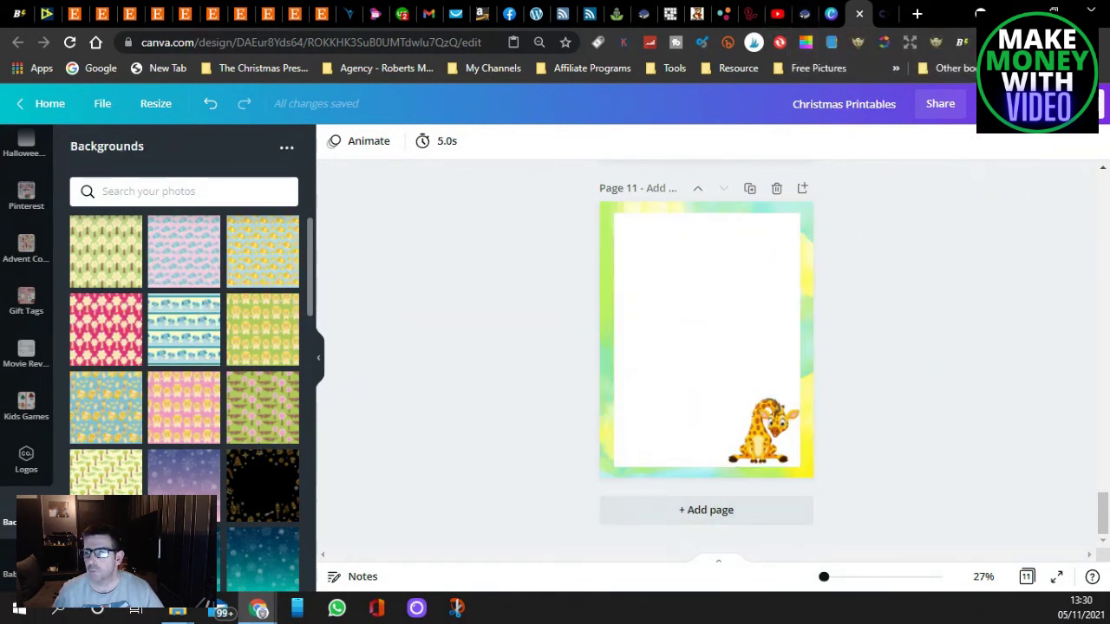
Download all 11 pages of the design as PNG images at 1063 × 1375 px.
left_click(1075, 103)
left_click(965, 372)
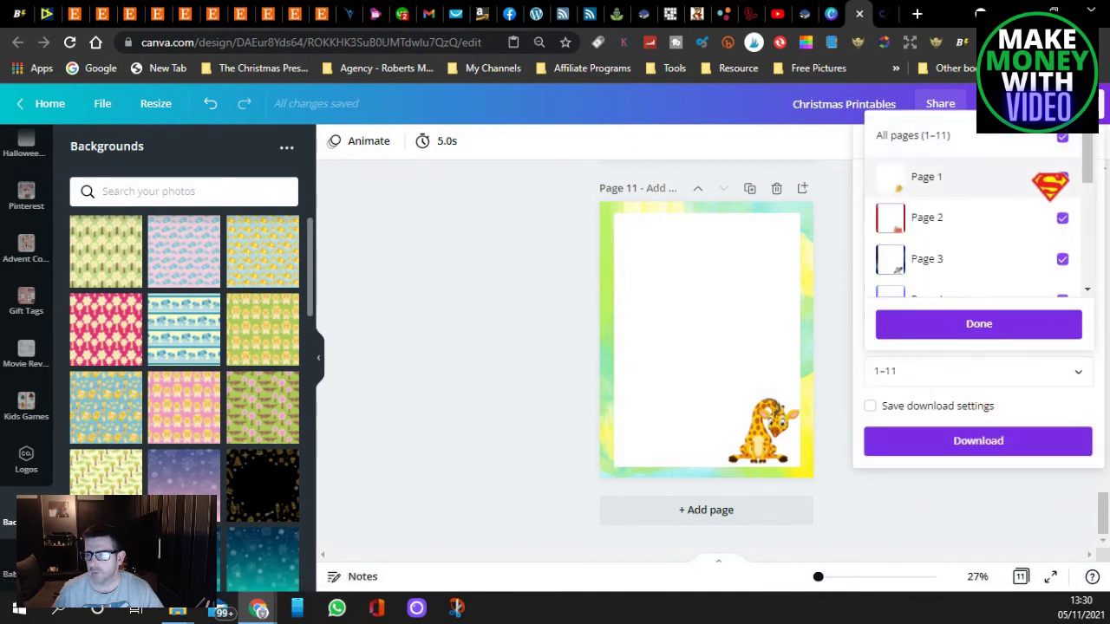
left_click(1062, 137)
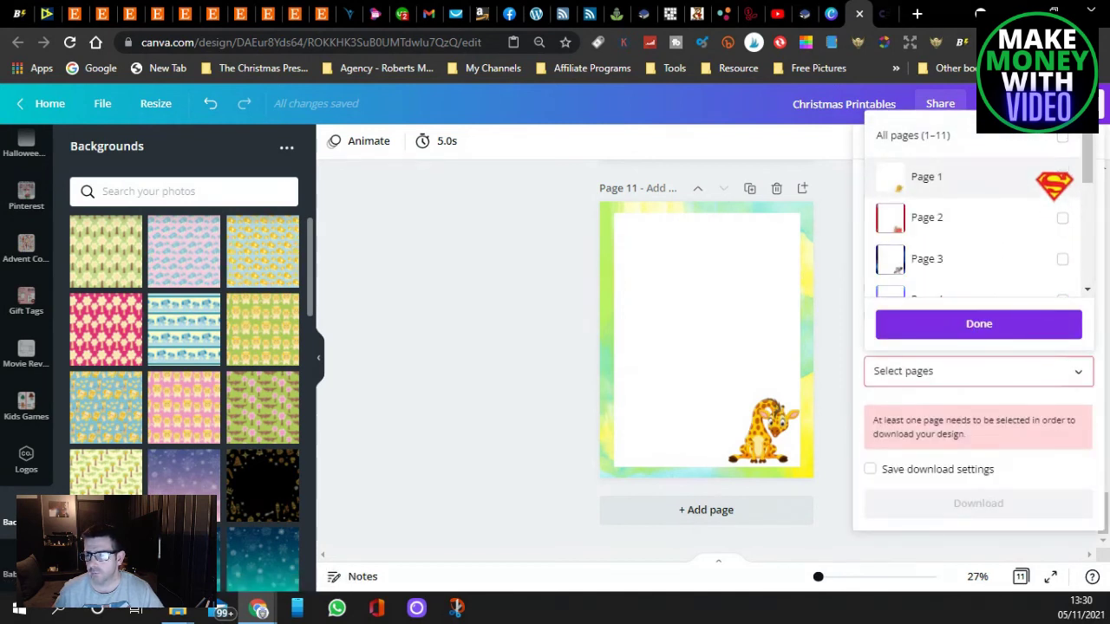
left_click(1062, 177)
left_click(1062, 176)
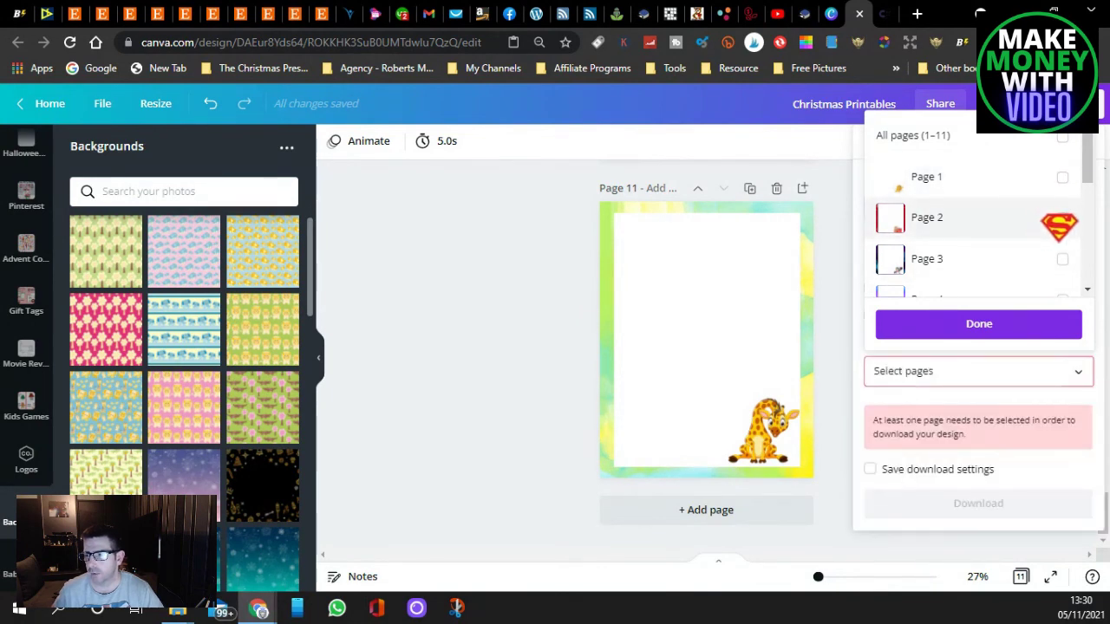
left_click(1062, 217)
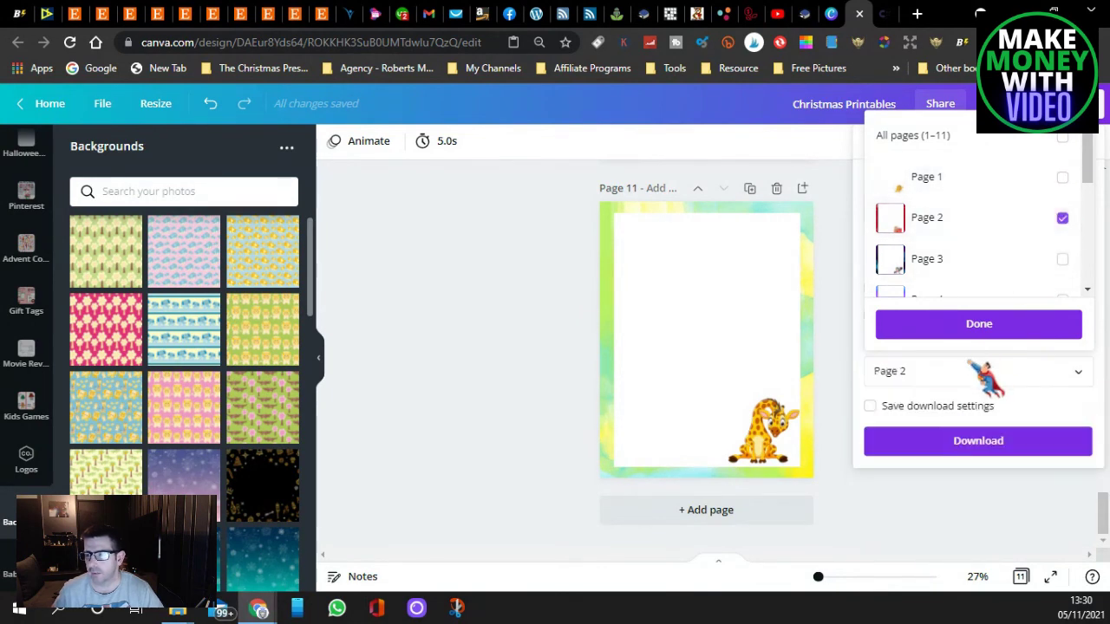
left_click(1062, 218)
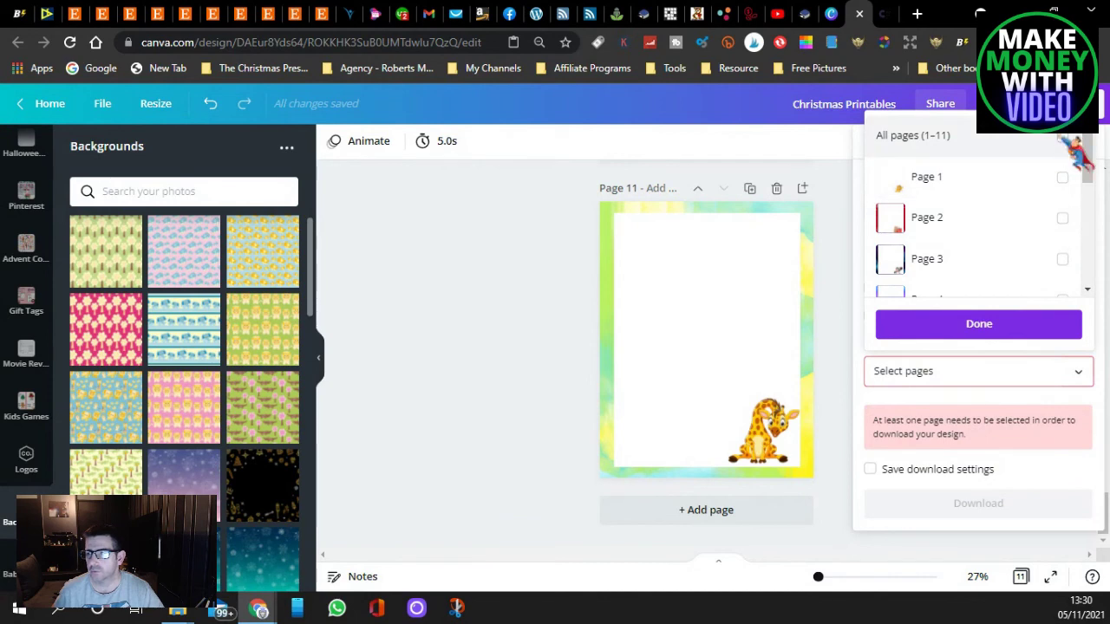
left_click(1062, 136)
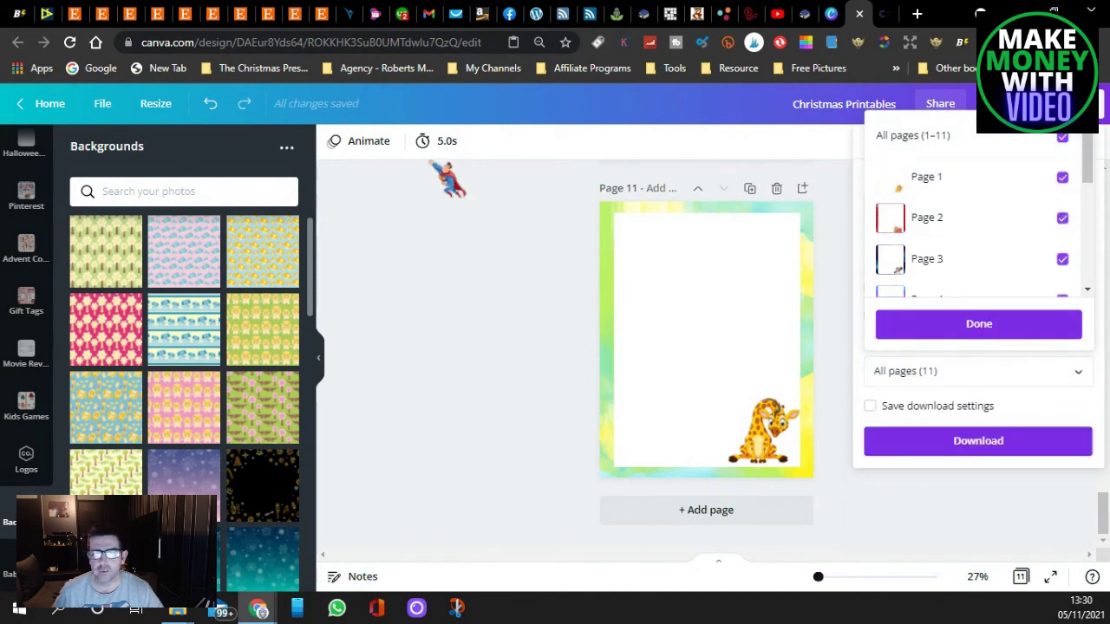
left_click(988, 449)
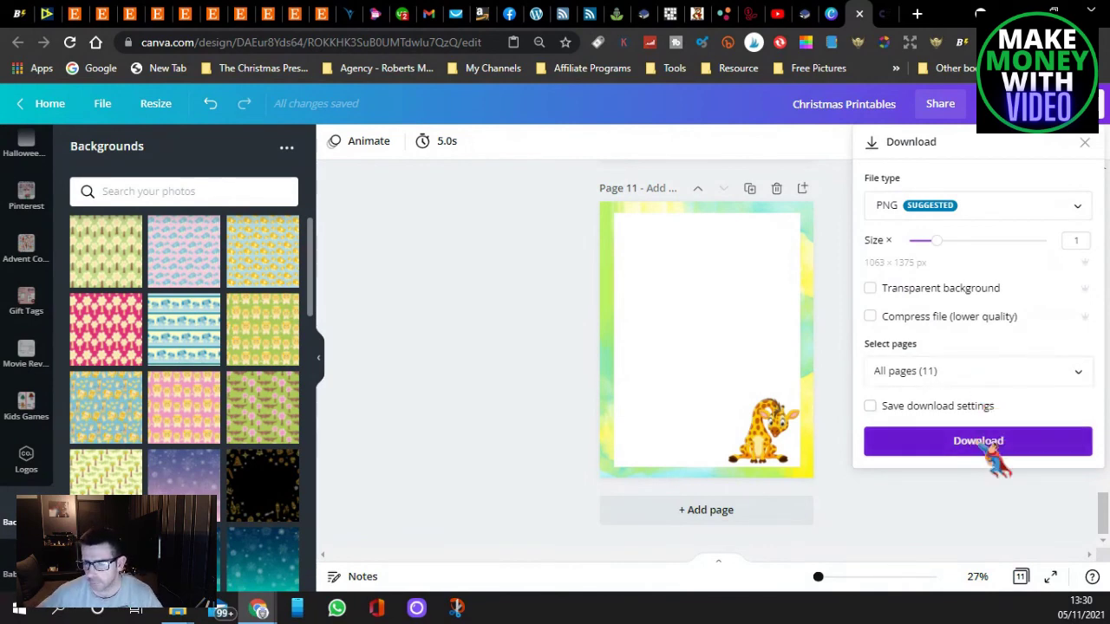
left_click(992, 447)
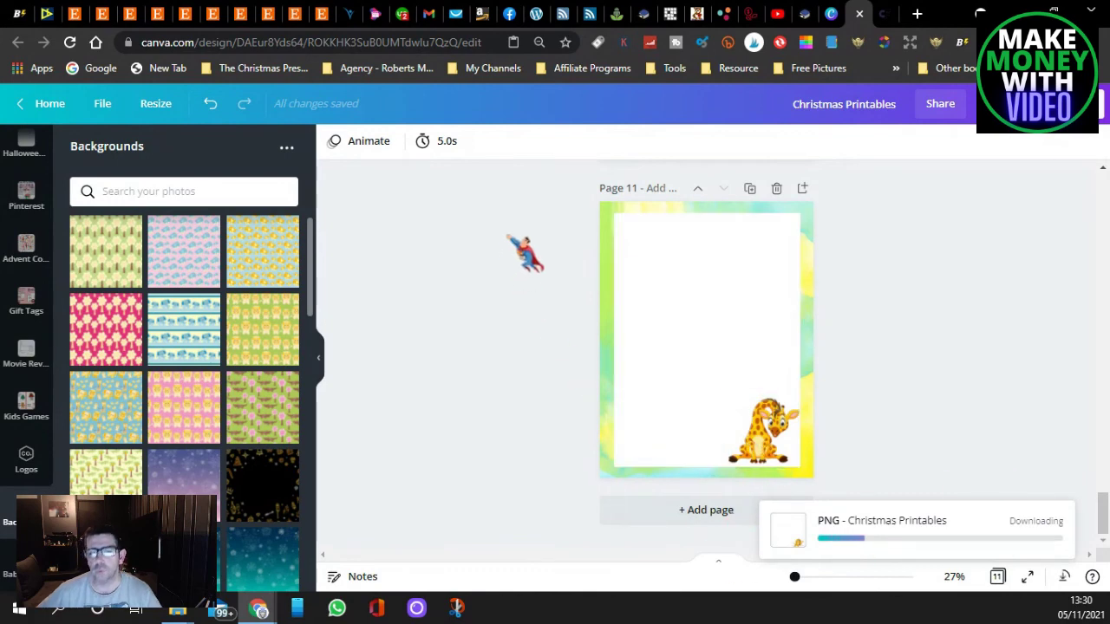
Switch to the Crispy Prints Shower Prints page and select all the prints for the bundle.
left_click(806, 15)
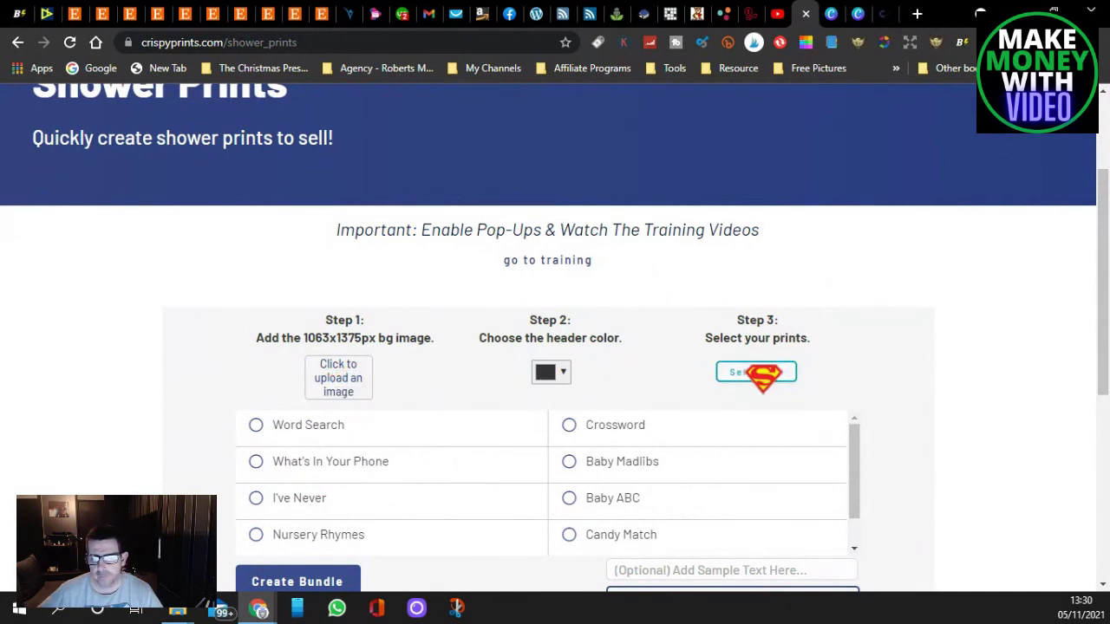
scroll(756, 373, "down", 2)
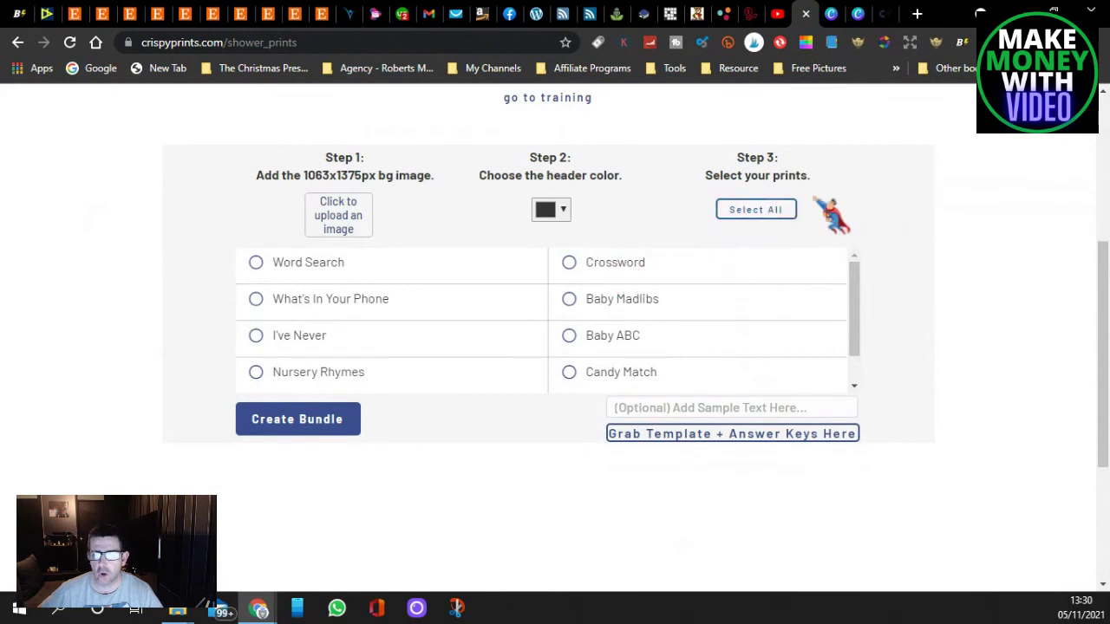
left_click(756, 209)
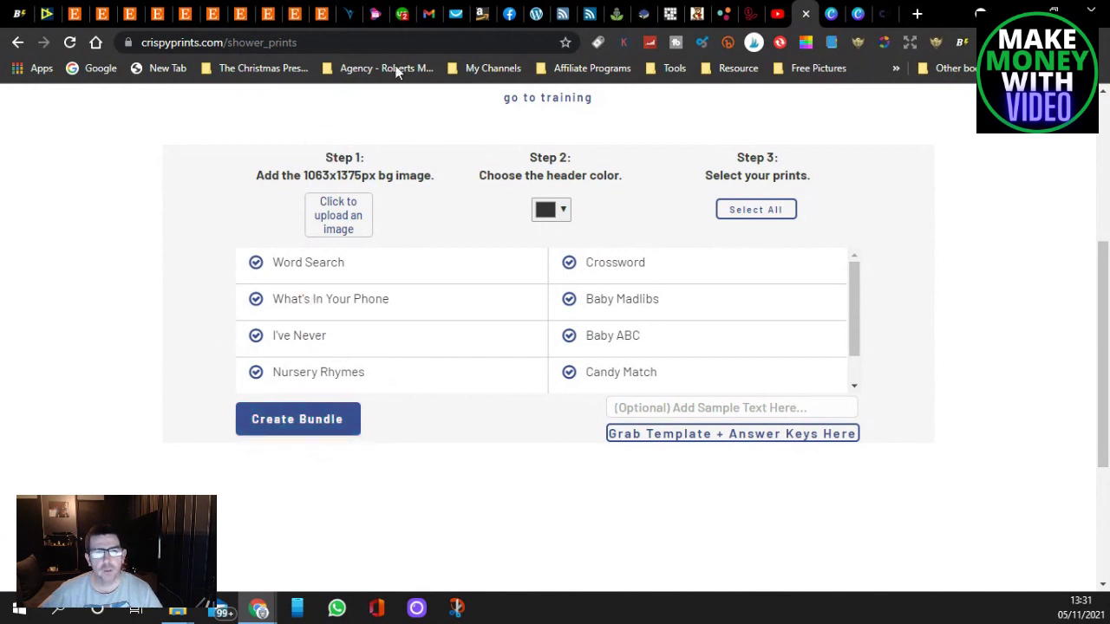
Switch to the Make Money With Video channel's video list on YouTube.
left_click(778, 17)
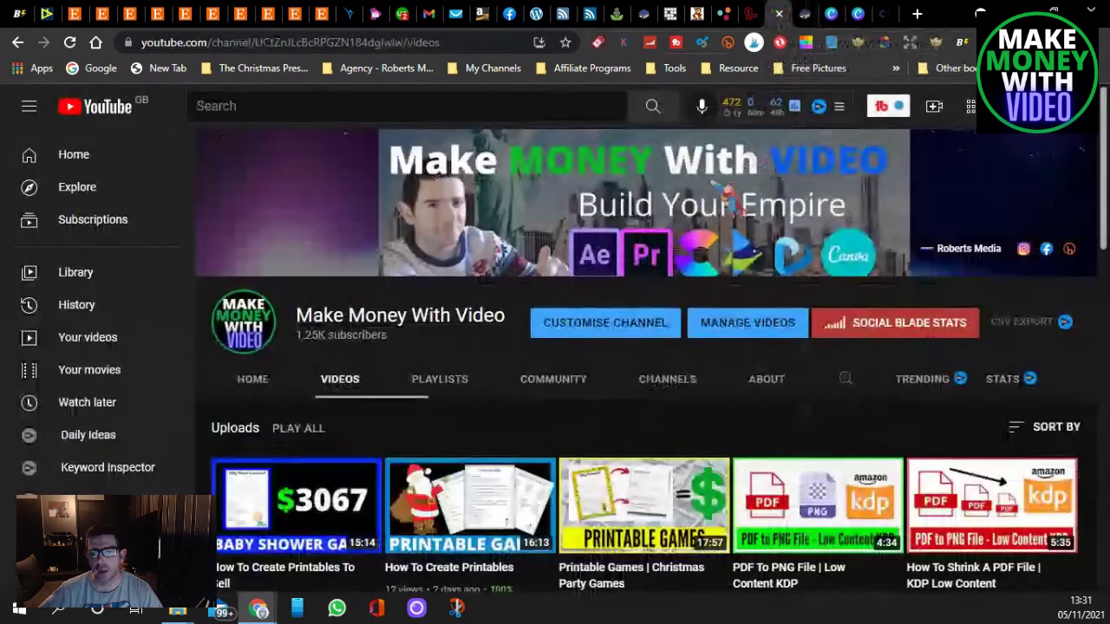